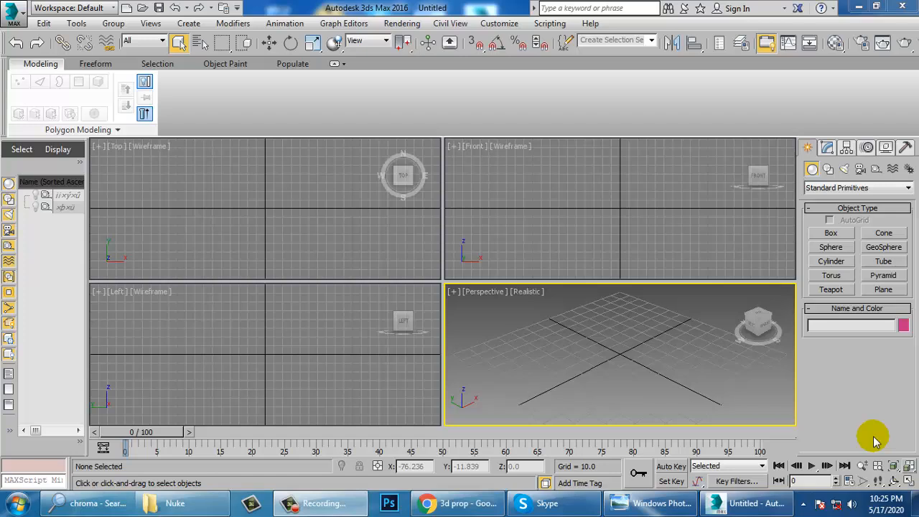
click(593, 233)
click(371, 226)
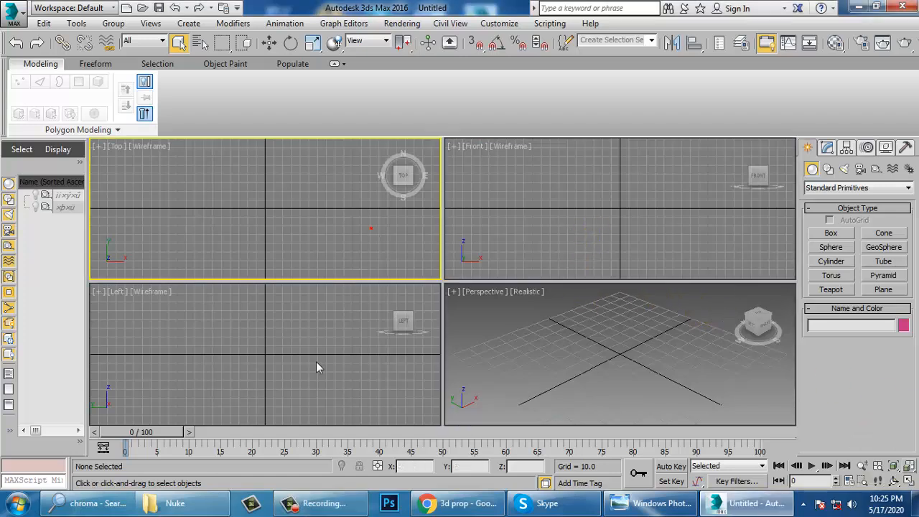
click(304, 390)
click(619, 375)
click(585, 201)
click(265, 220)
click(250, 328)
click(623, 373)
click(585, 197)
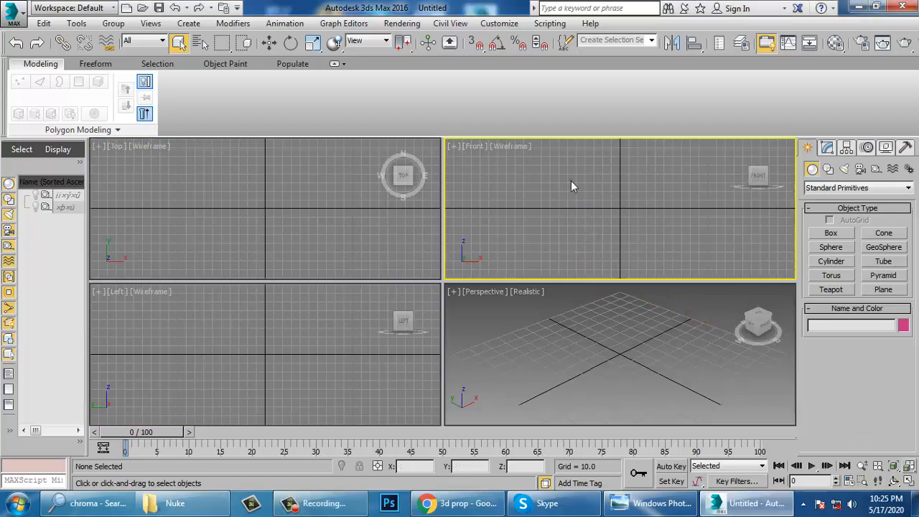
click(301, 209)
click(330, 344)
click(652, 370)
click(589, 239)
click(309, 215)
click(349, 341)
click(683, 390)
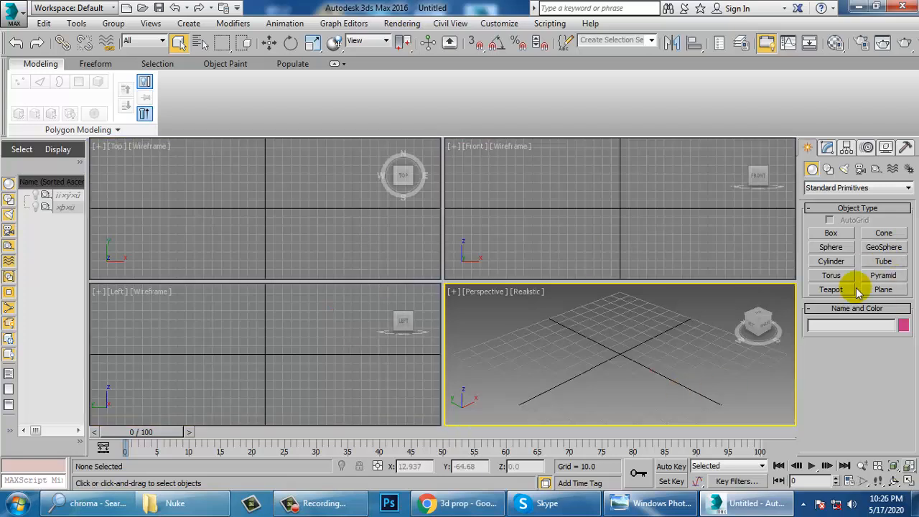
click(558, 248)
click(298, 225)
click(308, 345)
click(665, 415)
click(560, 240)
click(305, 351)
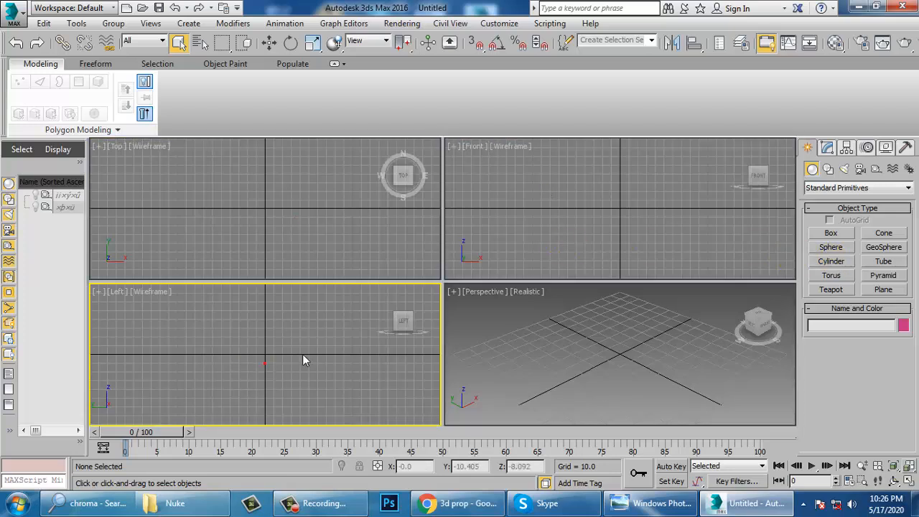
click(503, 309)
click(565, 230)
click(231, 249)
click(330, 332)
click(533, 355)
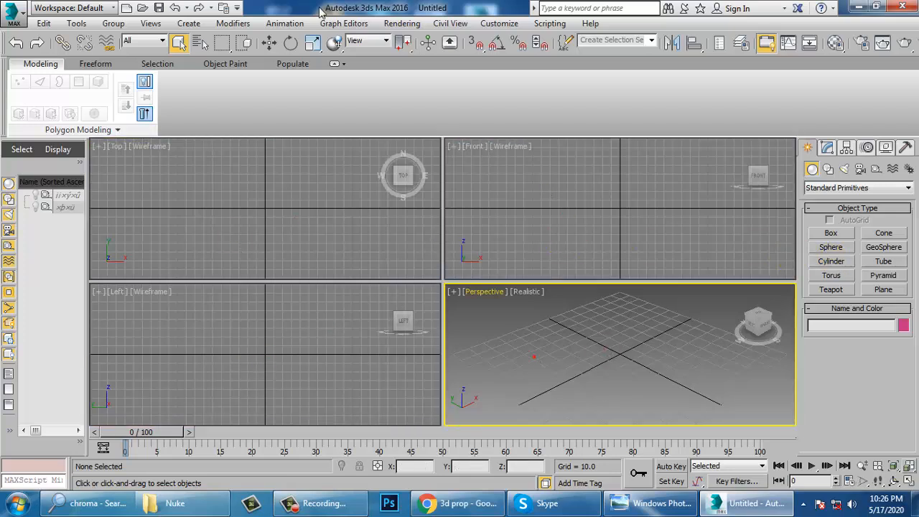
Open the box reference image from the max folder on the Desktop in an image viewer window.
click(401, 21)
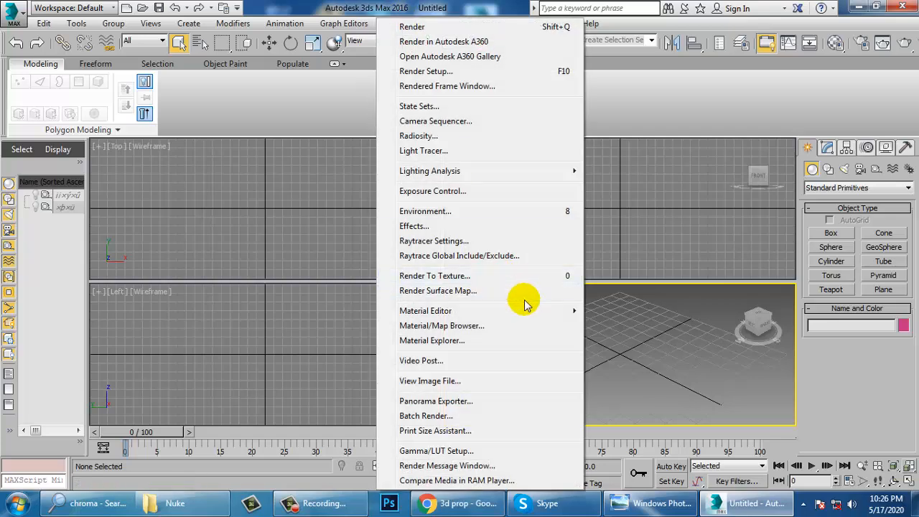
click(476, 381)
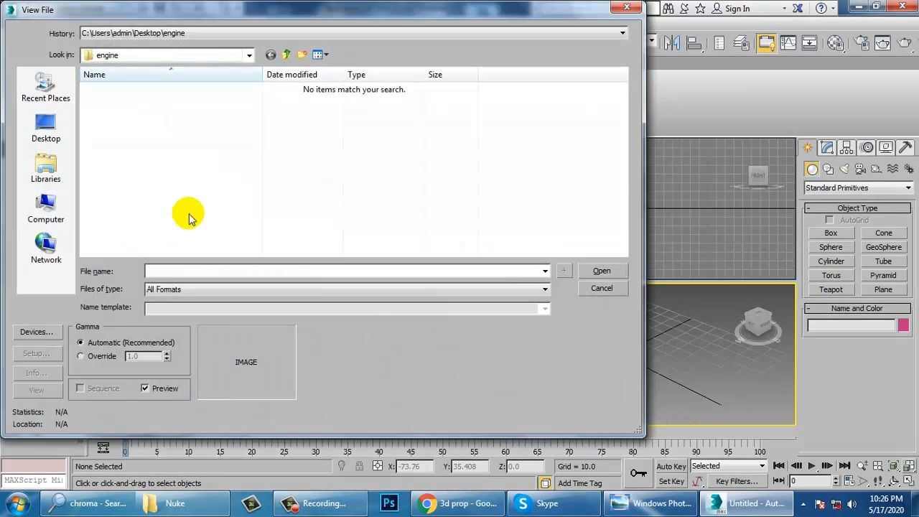
click(65, 128)
scroll(277, 174, down, 5)
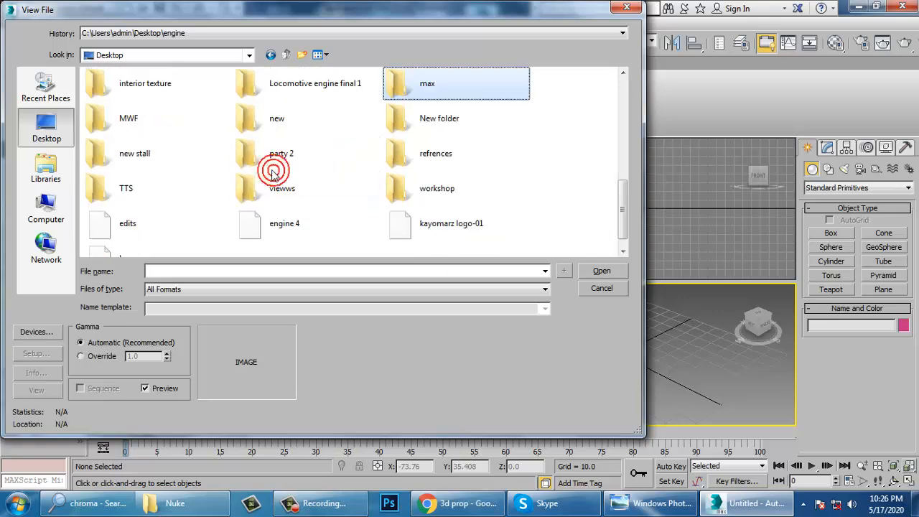
click(416, 86)
double_click(416, 86)
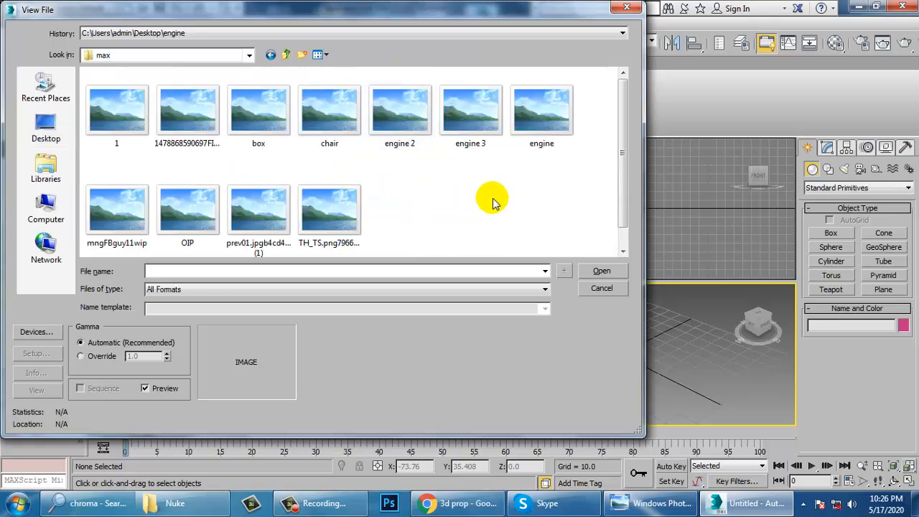
click(257, 111)
double_click(253, 118)
Reposition and enlarge the reference image window beside the Perspective viewport and examine the crate's details.
drag(398, 132, 137, 78)
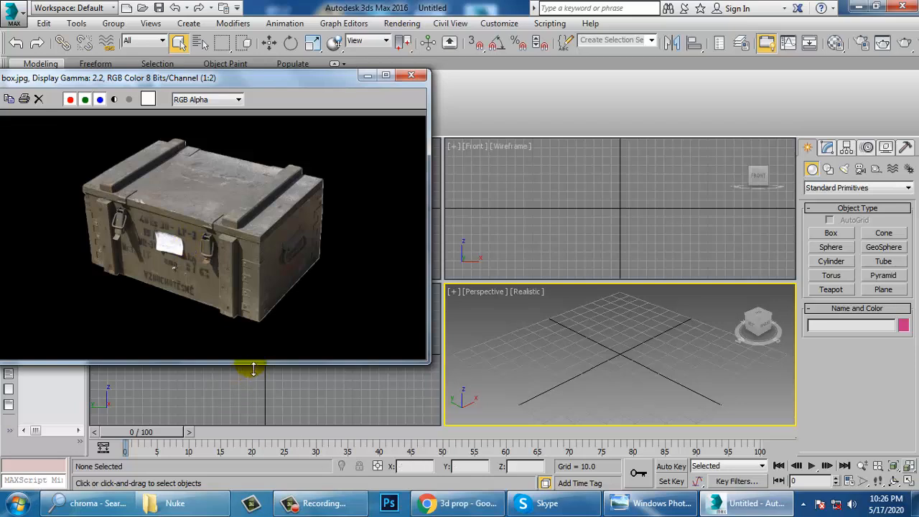
drag(253, 369, 257, 480)
scroll(233, 343, up, 1)
middle_drag(227, 305, 235, 329)
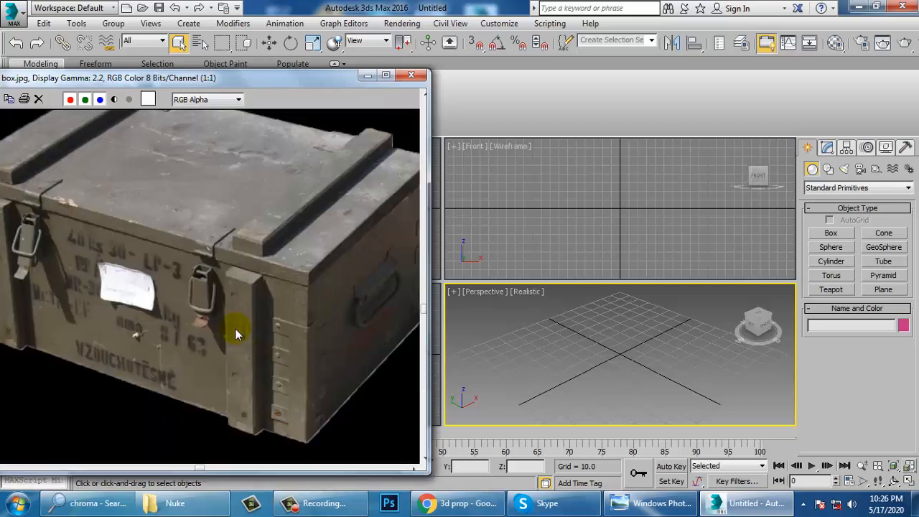
scroll(244, 298, down, 2)
scroll(239, 301, up, 1)
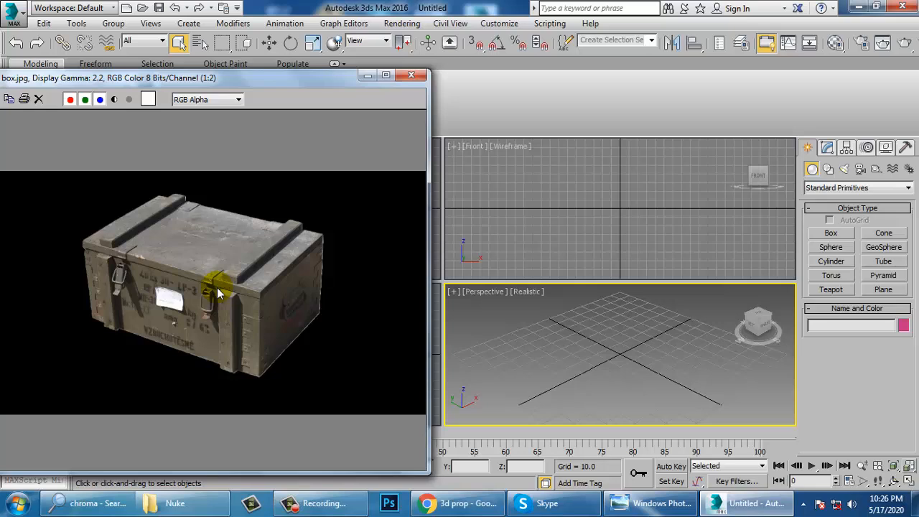
Move the reference image out of the way and create a large rectangular ground plane around the origin in the Top view.
click(602, 218)
click(592, 371)
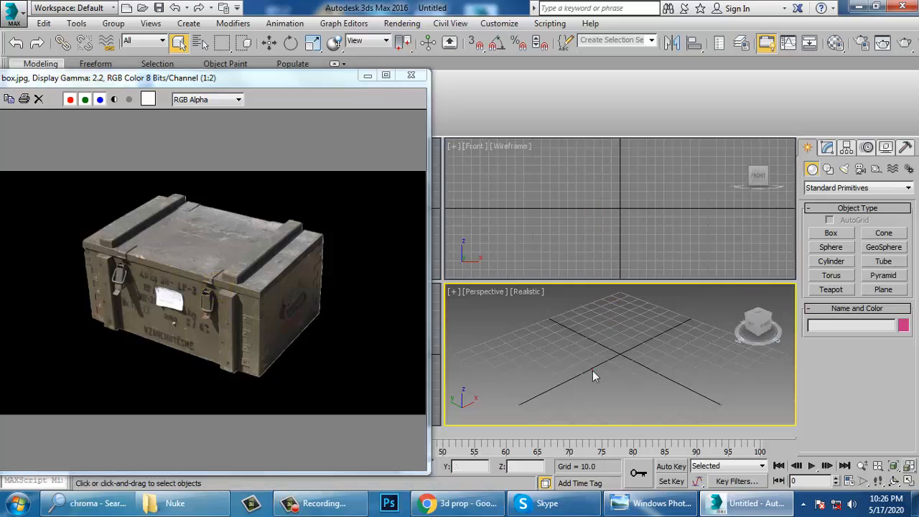
click(878, 290)
click(616, 370)
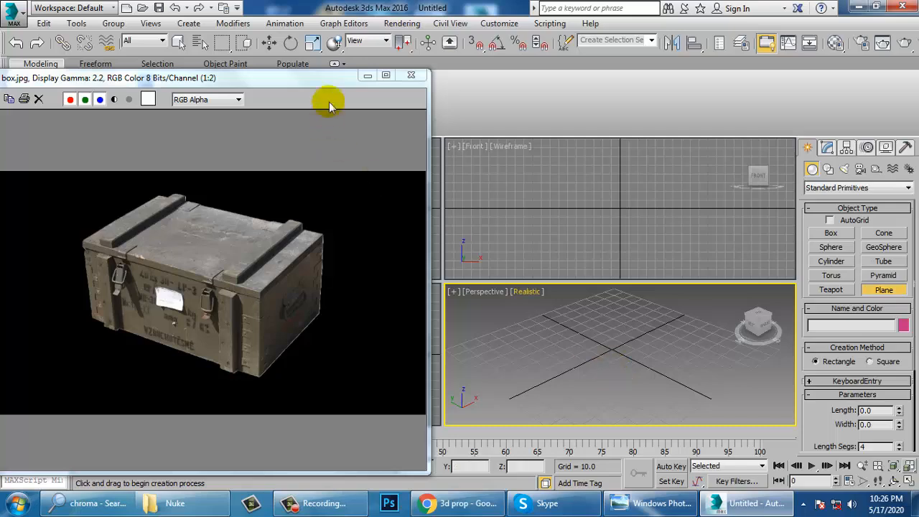
drag(302, 74, 190, 422)
click(280, 237)
key(alt+w)
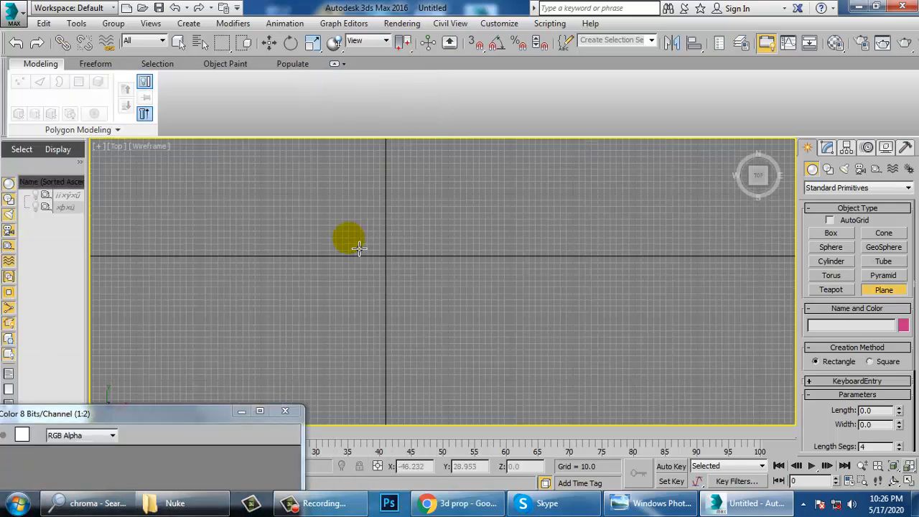
drag(265, 157, 520, 380)
right_click(519, 380)
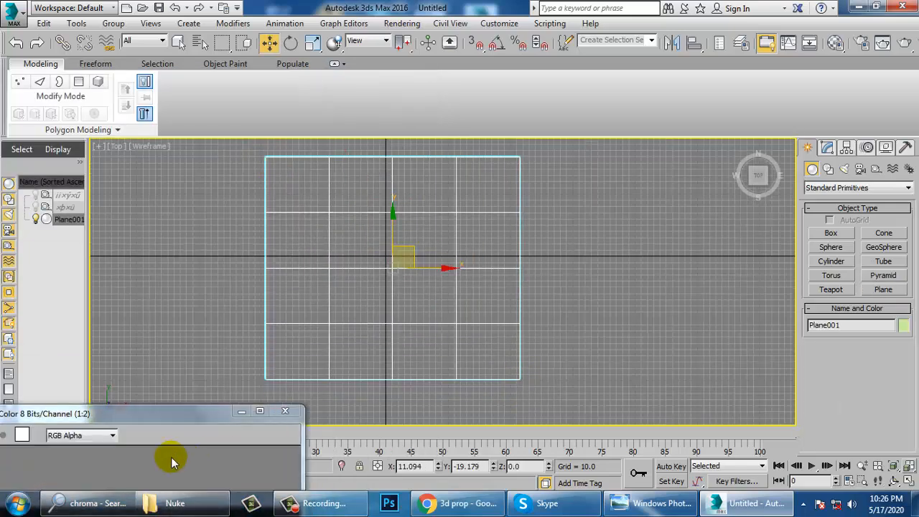
Bring the crate reference back into view and maximize the Perspective viewport behind it.
click(190, 406)
drag(190, 408, 225, 79)
key(alt+w)
click(677, 373)
key(alt+w)
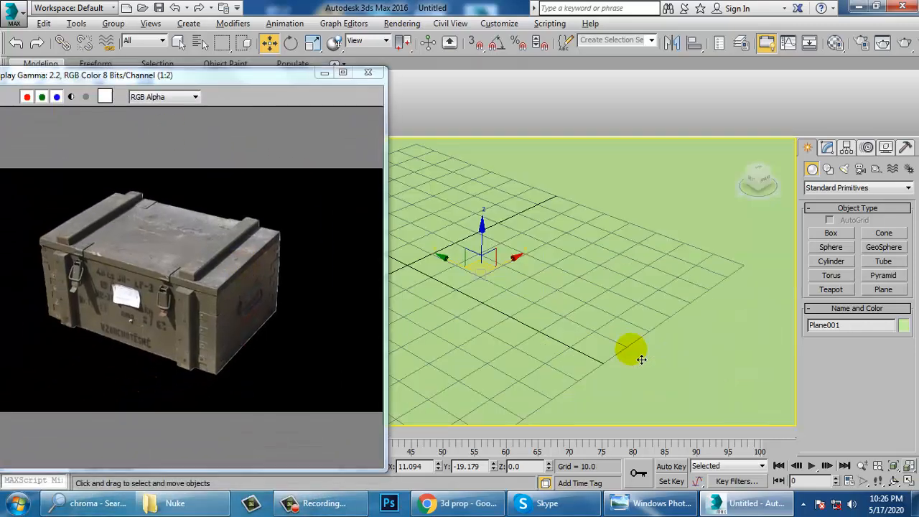
Move the ground plane along the Y axis to about 12.3.
scroll(642, 359, down, 5)
alt+middle_drag(599, 335, 629, 311)
scroll(618, 327, up, 3)
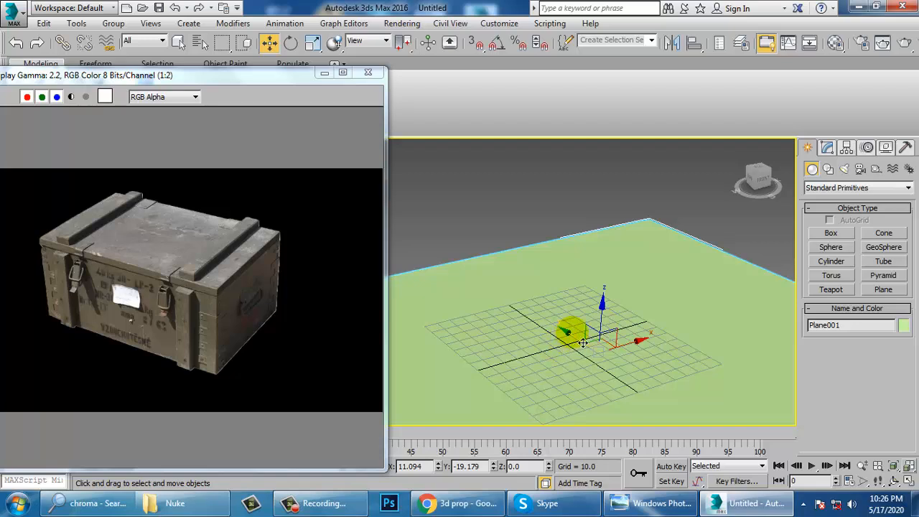
drag(583, 344, 549, 320)
click(248, 309)
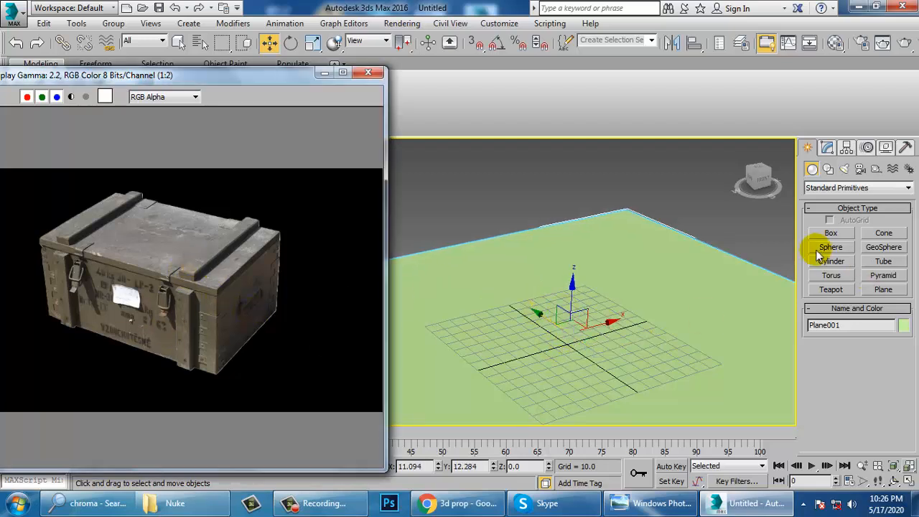
Create a crate-shaped box on the ground plane, about 99 long, 149 wide and 61 high.
click(831, 233)
drag(604, 300, 507, 420)
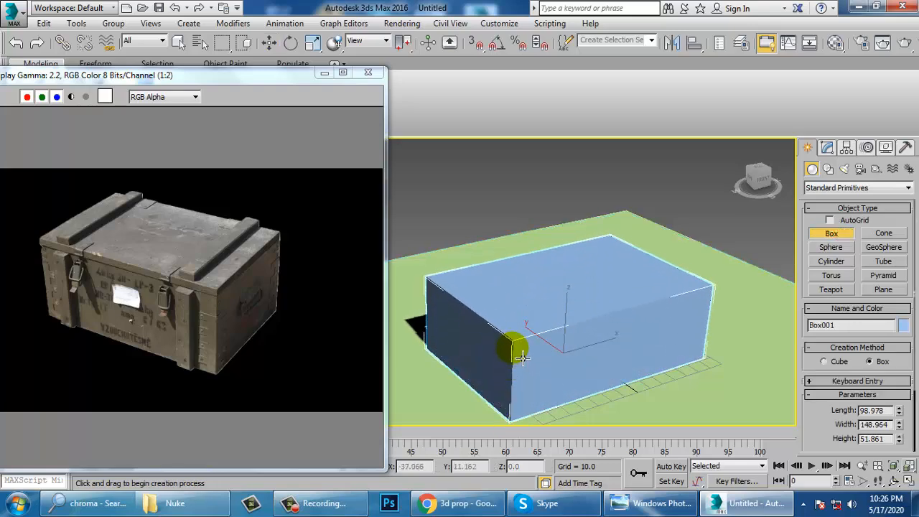
click(523, 338)
key(w)
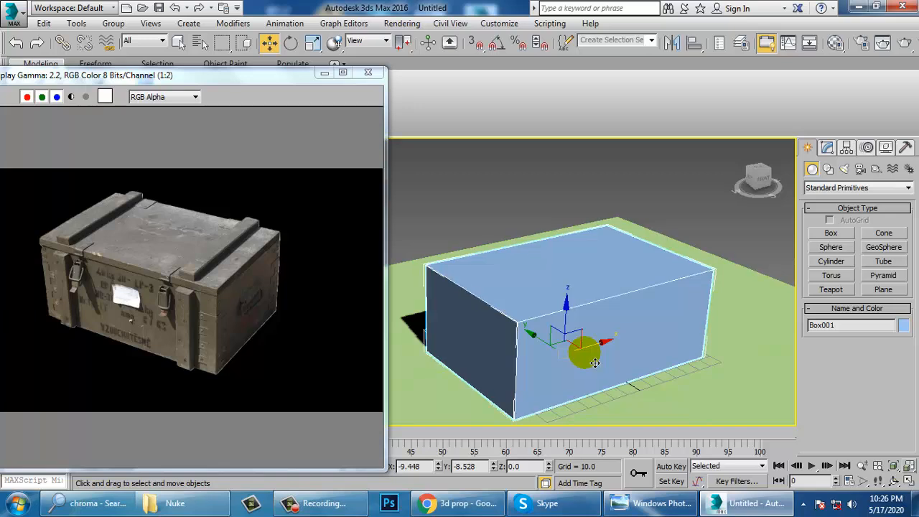
scroll(618, 337, up, 5)
middle_drag(580, 282, 590, 264)
Convert the box to an Editable Poly and show it in the maximized Front view.
right_click(588, 218)
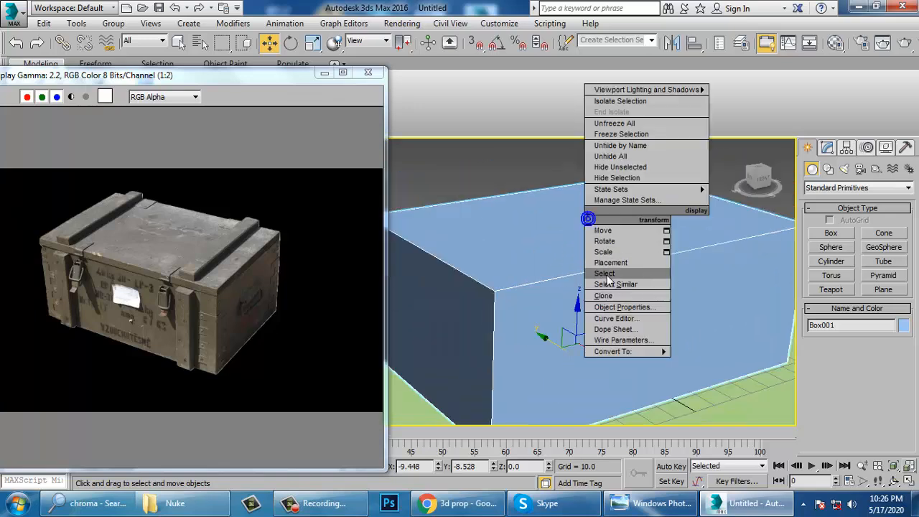
mouse_move(631, 351)
click(718, 362)
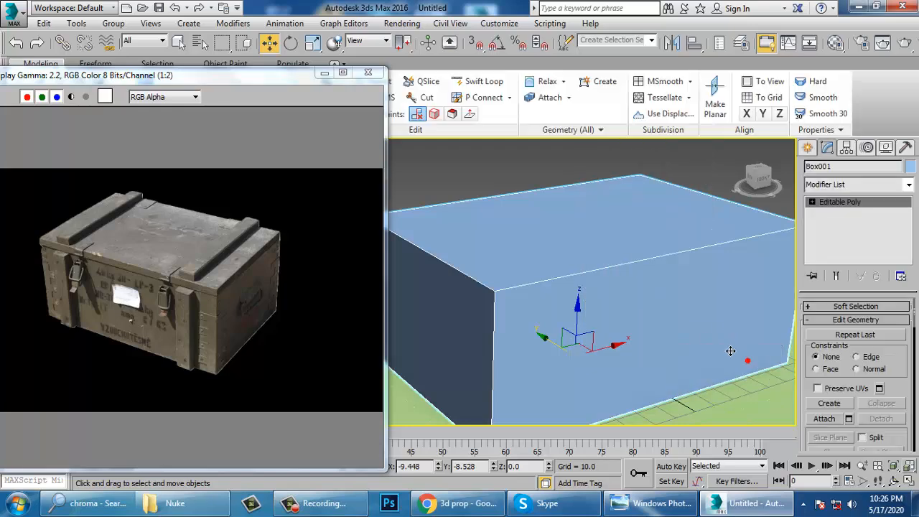
key(alt+w)
key(alt+w)
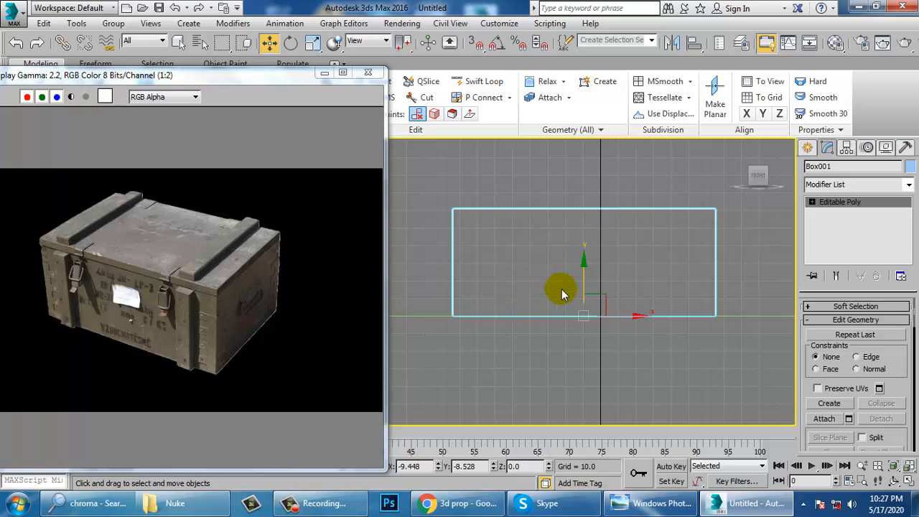
Select the box's long horizontal edges and connect them with 2 segments.
click(813, 202)
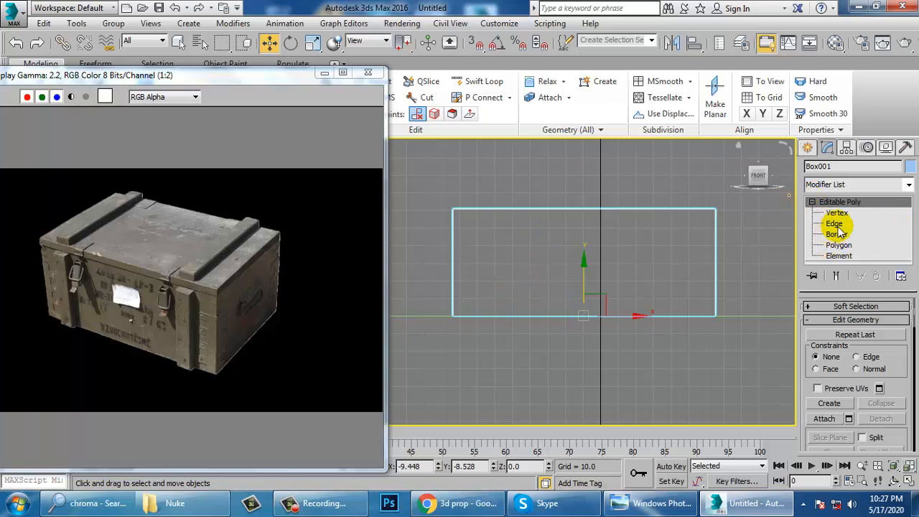
click(835, 223)
click(578, 209)
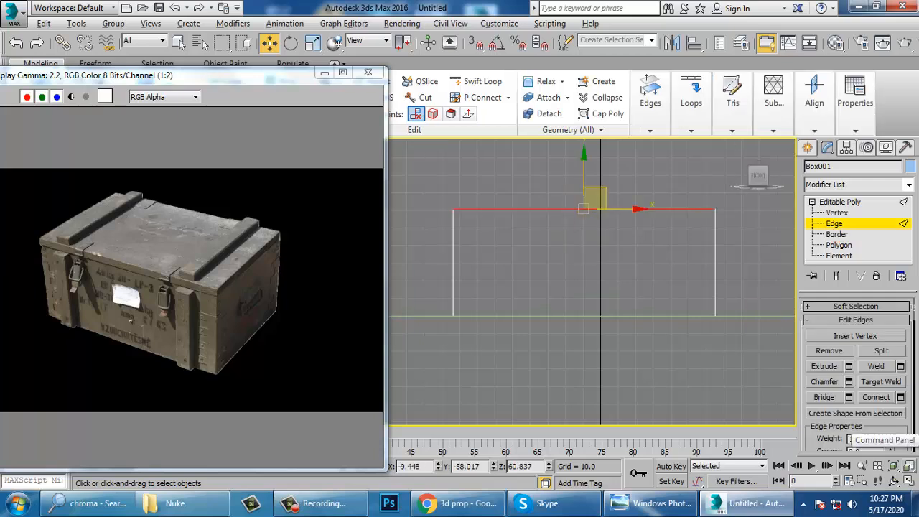
key(ctrl+z)
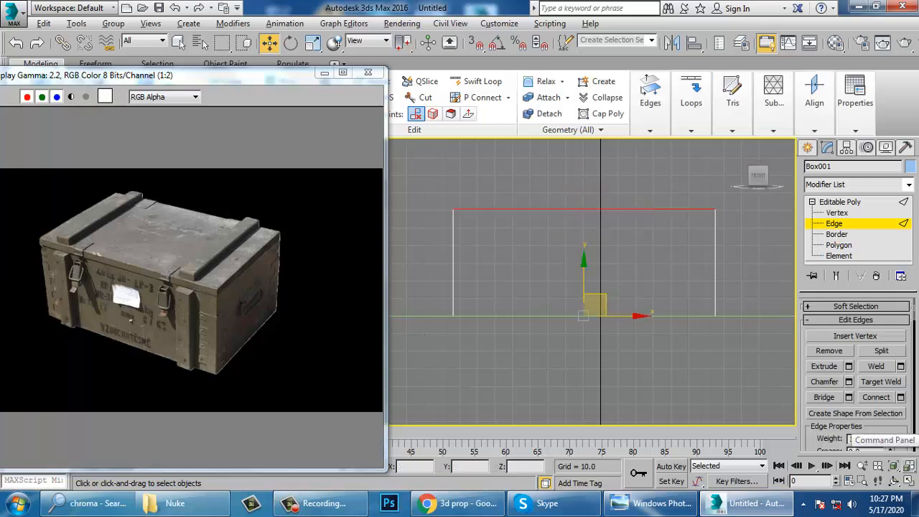
click(902, 397)
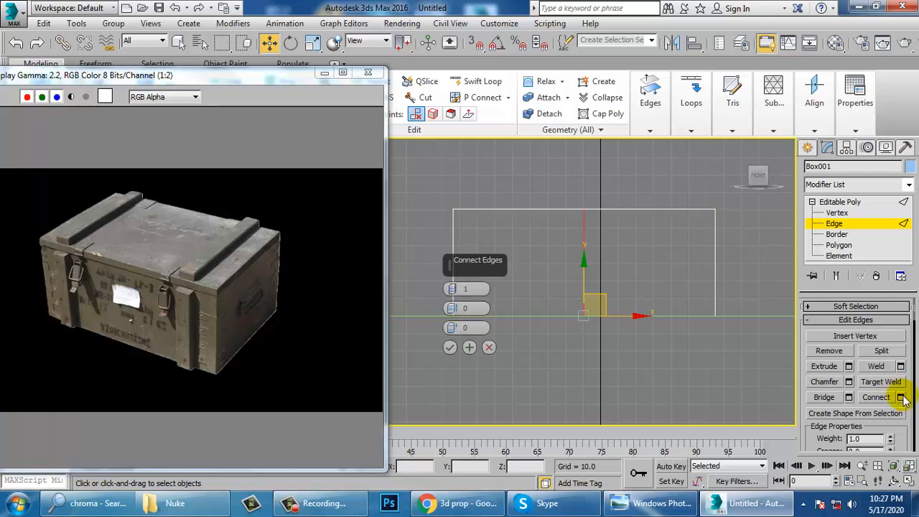
click(451, 348)
Scale the two new vertex columns closer together along X and move the pair toward the box's left end.
key(1)
click(555, 273)
click(490, 178)
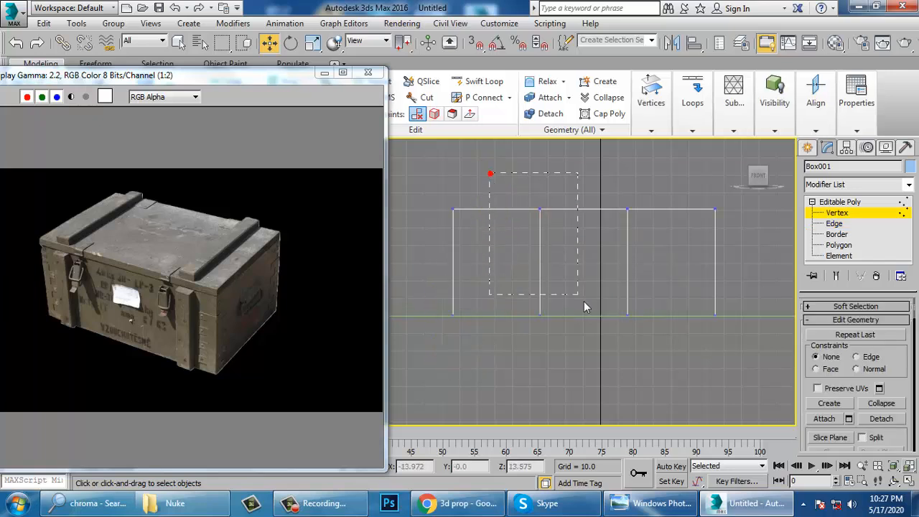
drag(585, 307, 667, 367)
key(r)
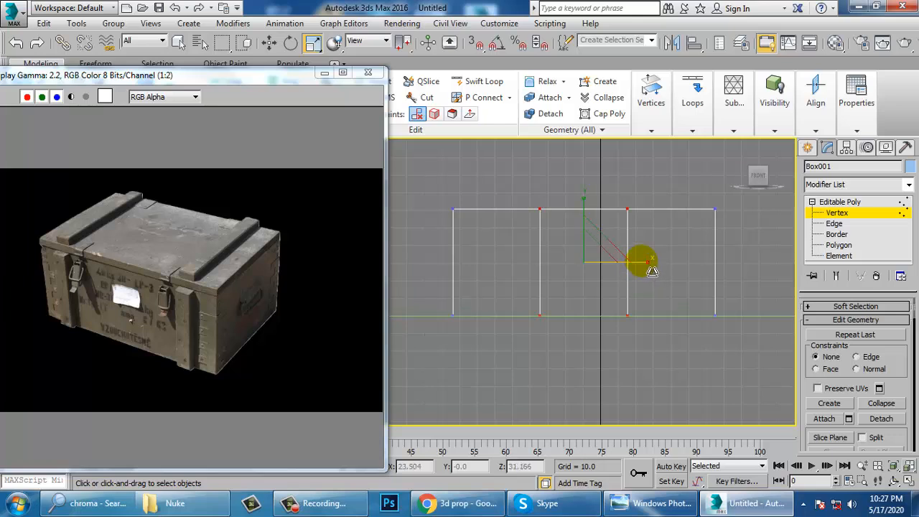
drag(652, 272, 513, 259)
key(w)
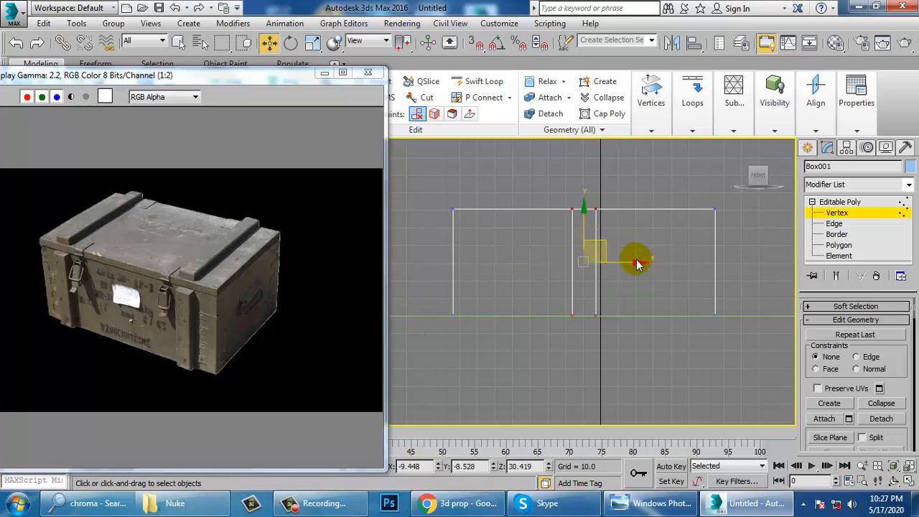
drag(628, 260, 563, 273)
Connect the long horizontal edges of the wide section right of the narrow strip with 2 segments.
click(833, 223)
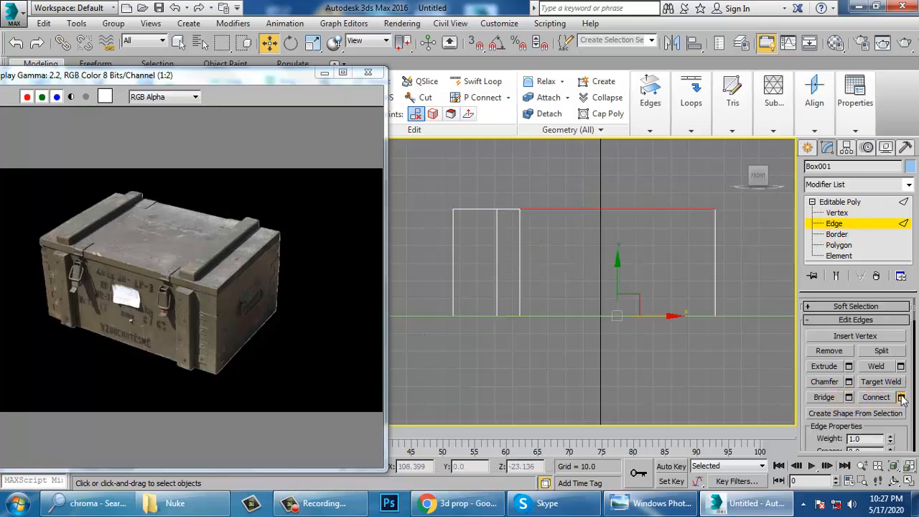
click(901, 398)
click(450, 348)
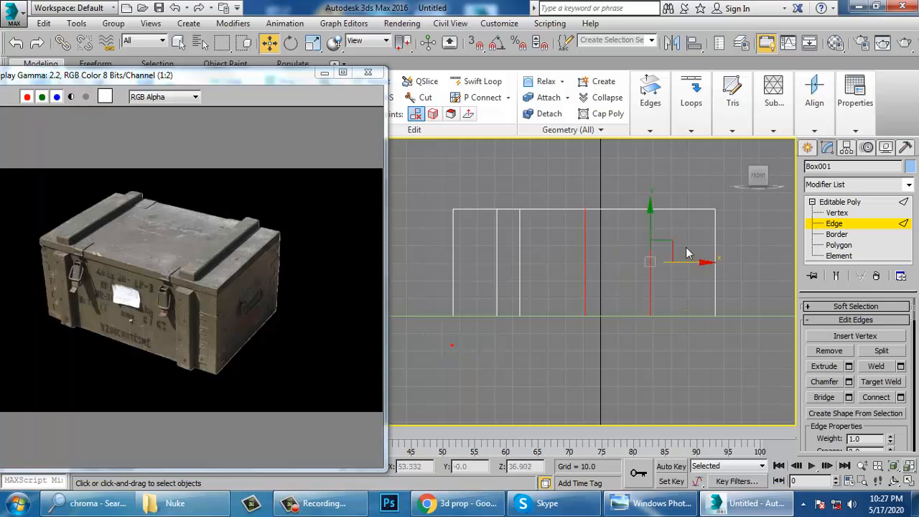
Scale the vertices of the two new vertical edge loops closer together along X to form a second narrow strip.
key(1)
drag(687, 361, 661, 395)
key(r)
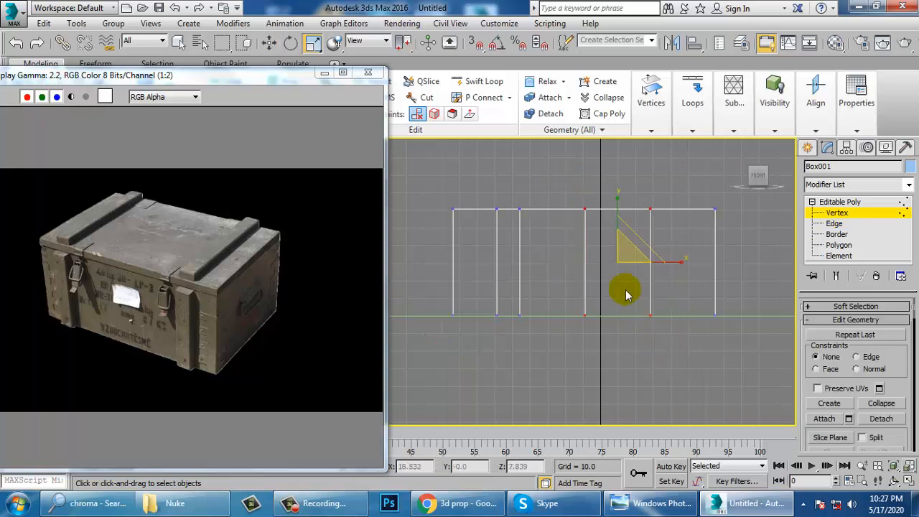
drag(680, 267, 605, 261)
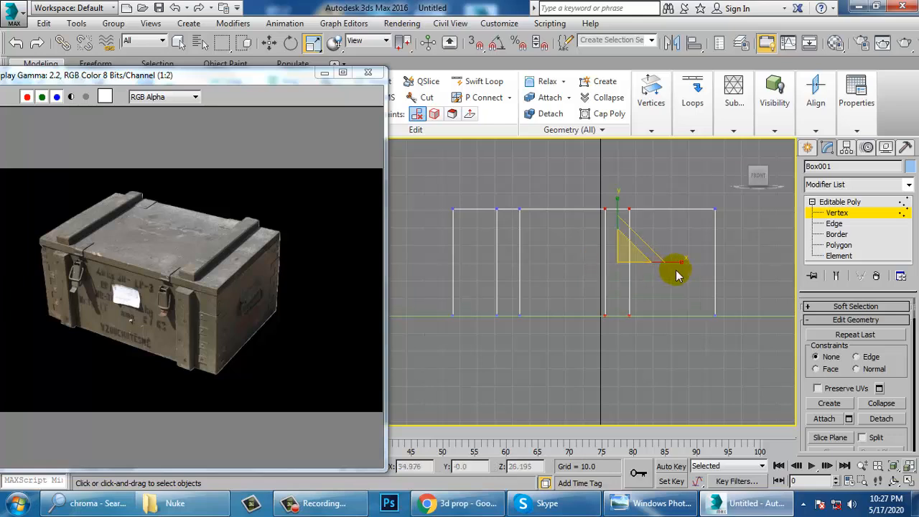
Move the second strip's two vertex columns along X toward the box's right end.
key(w)
drag(673, 270, 719, 278)
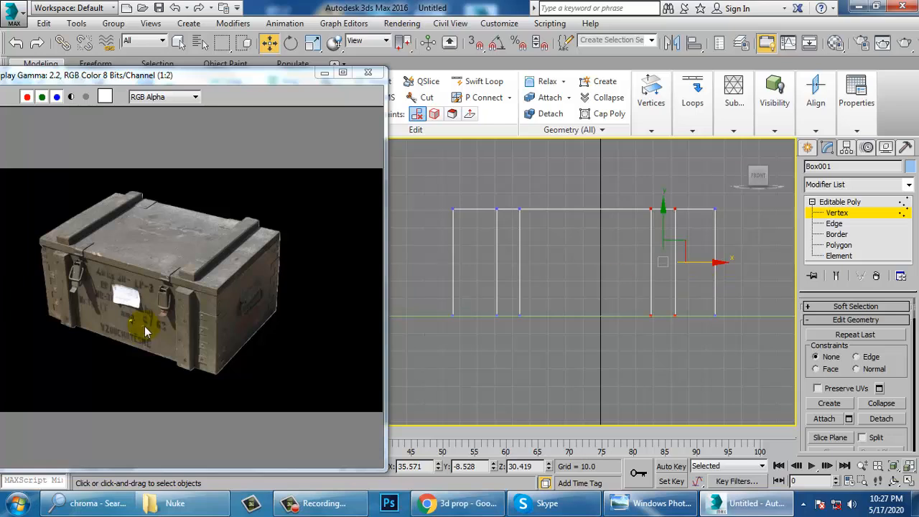
scroll(139, 323, up, 1)
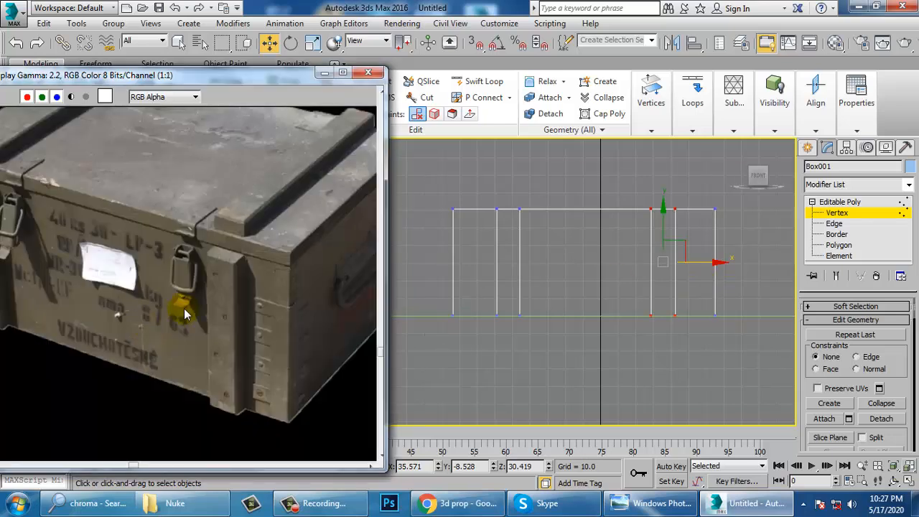
Extrude the front polygons of the two narrow strips outward to form the crate's vertical battens.
middle_drag(498, 242, 533, 267)
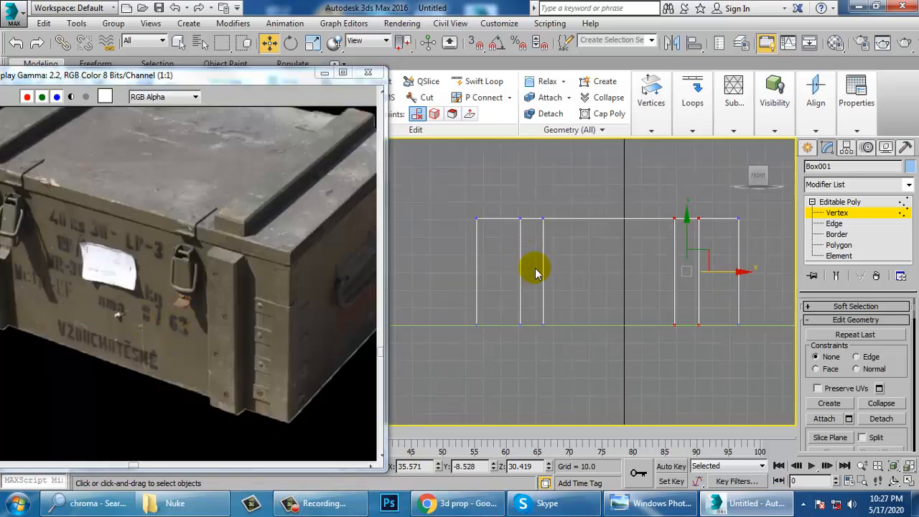
click(848, 246)
click(537, 270)
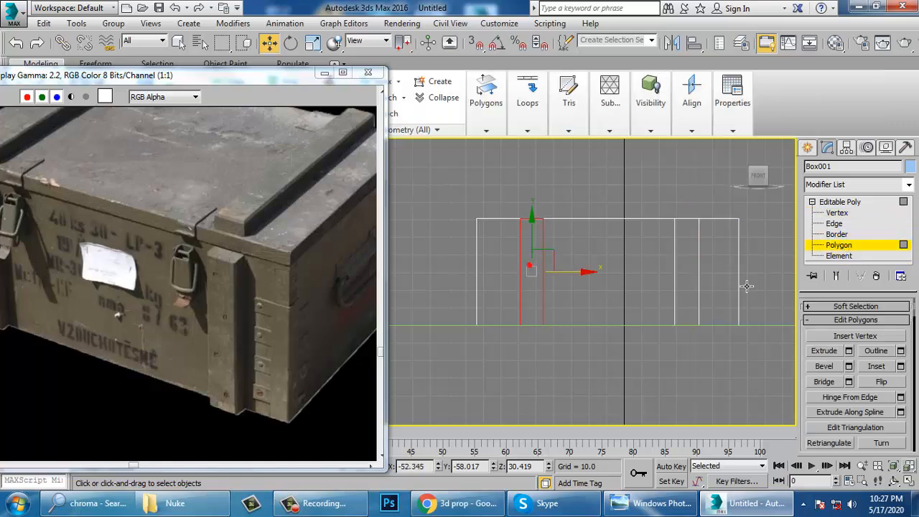
ctrl+click(676, 263)
click(687, 282)
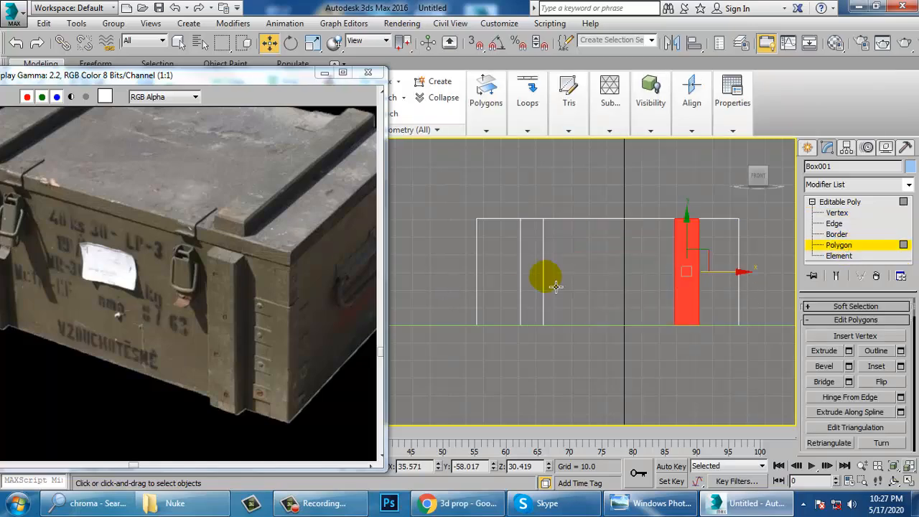
ctrl+click(535, 285)
key(alt+w)
middle_click(623, 345)
key(alt+w)
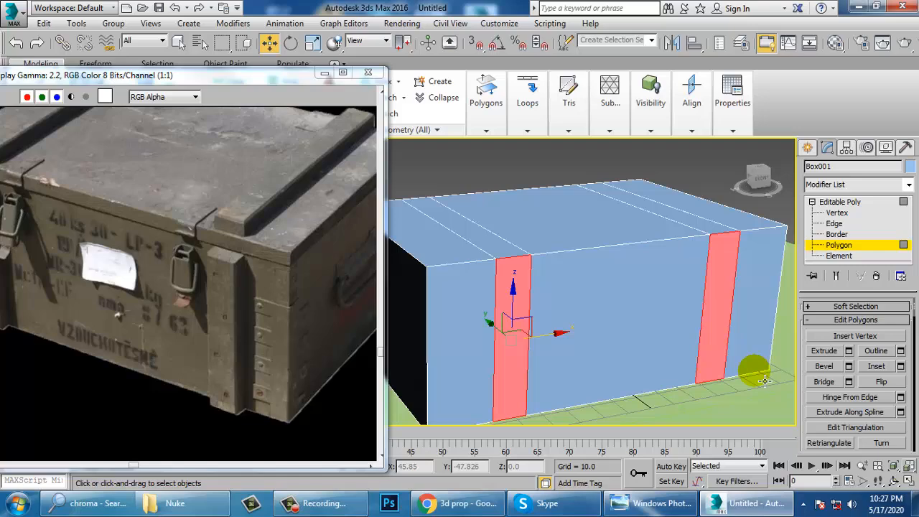
click(849, 350)
drag(449, 321, 453, 306)
click(450, 327)
alt+middle_drag(567, 332, 608, 293)
drag(537, 362, 532, 369)
alt+middle_drag(530, 368, 584, 262)
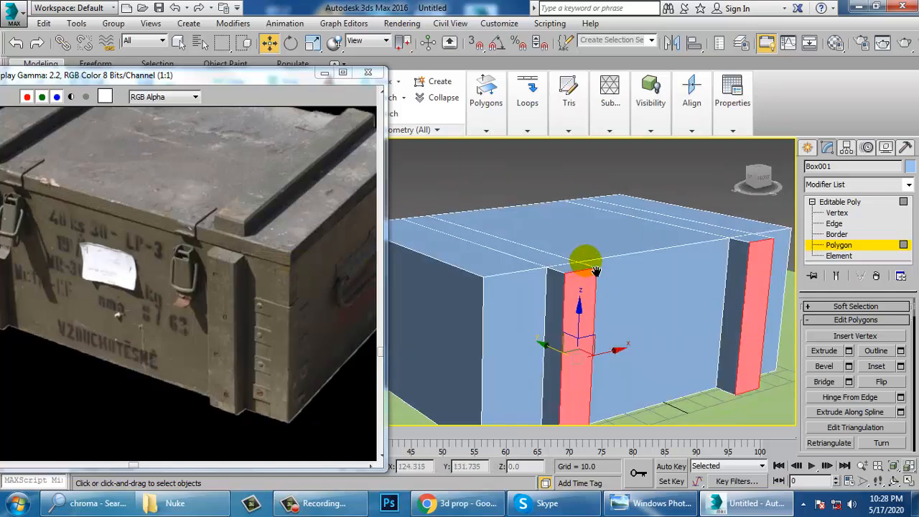
click(848, 201)
middle_drag(186, 266, 239, 242)
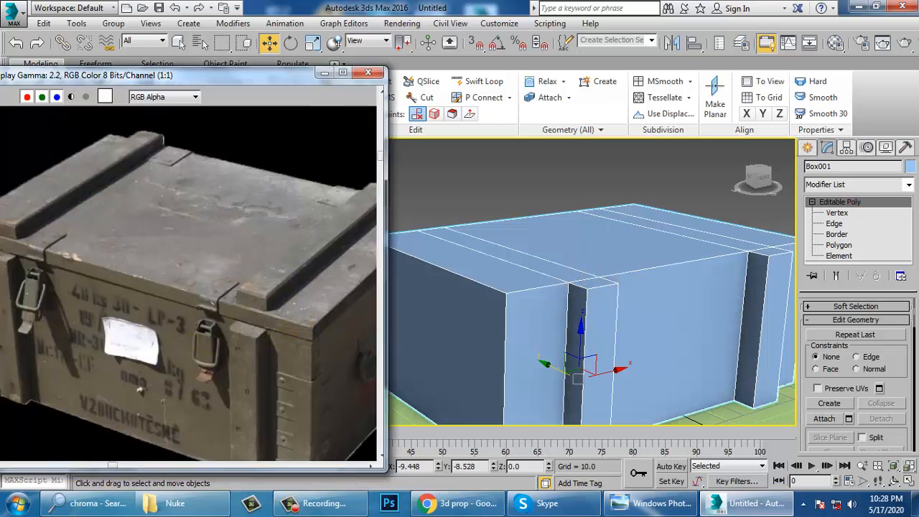
click(837, 245)
click(515, 276)
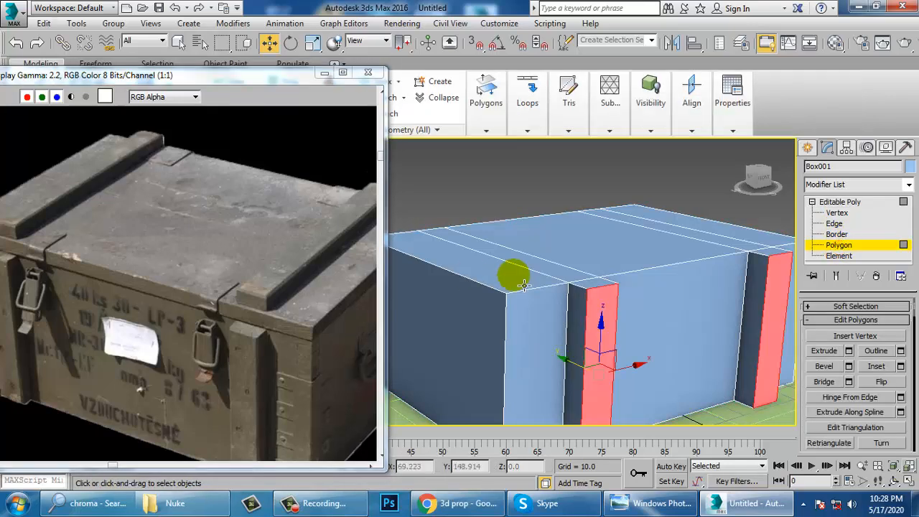
ctrl+click(590, 273)
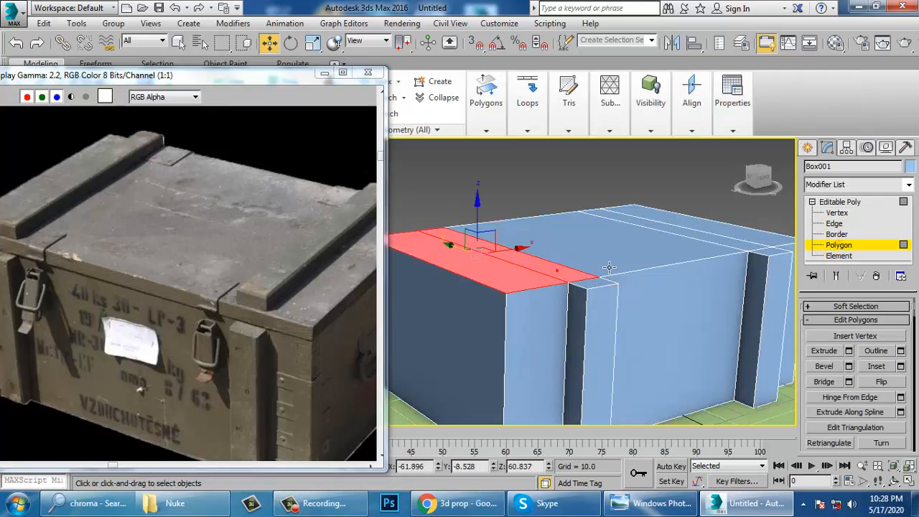
click(840, 202)
Create a thin box over the crate's outline in the Top view, about 99.4 long, 148.2 wide and 3.9 high.
click(808, 147)
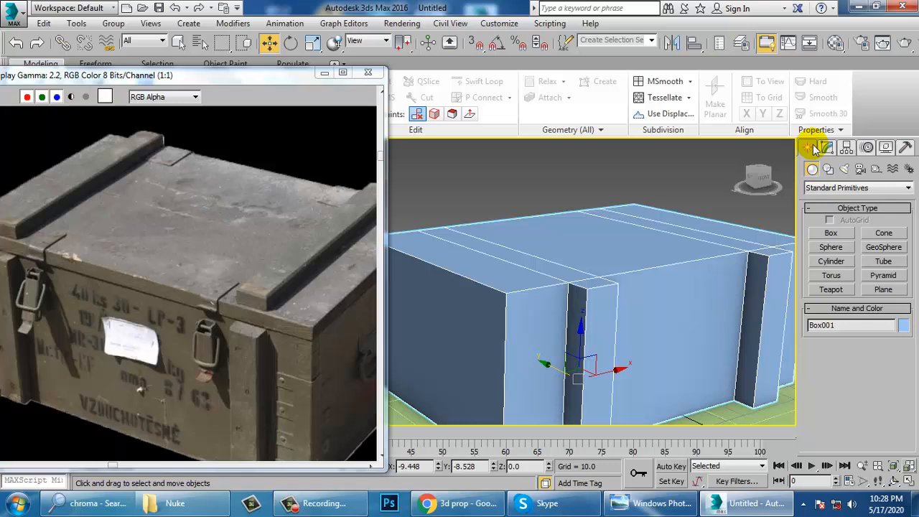
click(832, 234)
key(alt+w)
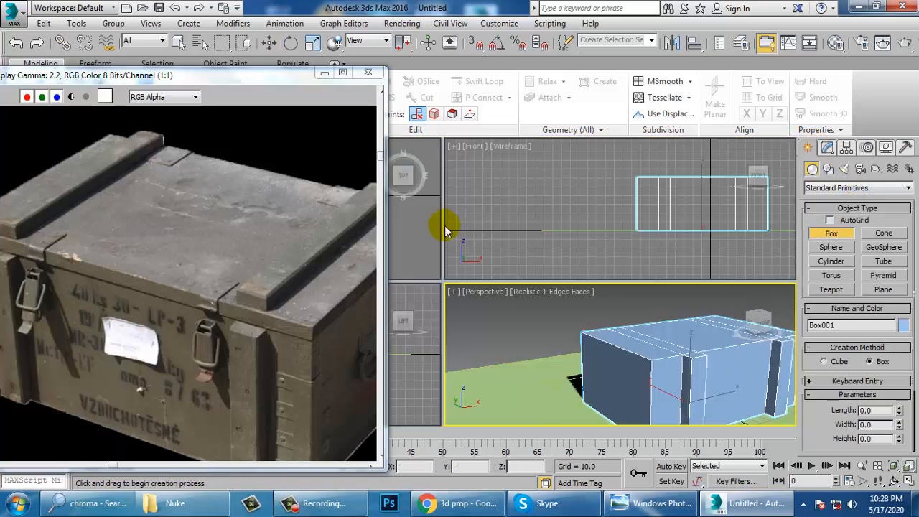
click(422, 223)
key(alt+w)
middle_drag(629, 239, 422, 177)
drag(413, 167, 745, 391)
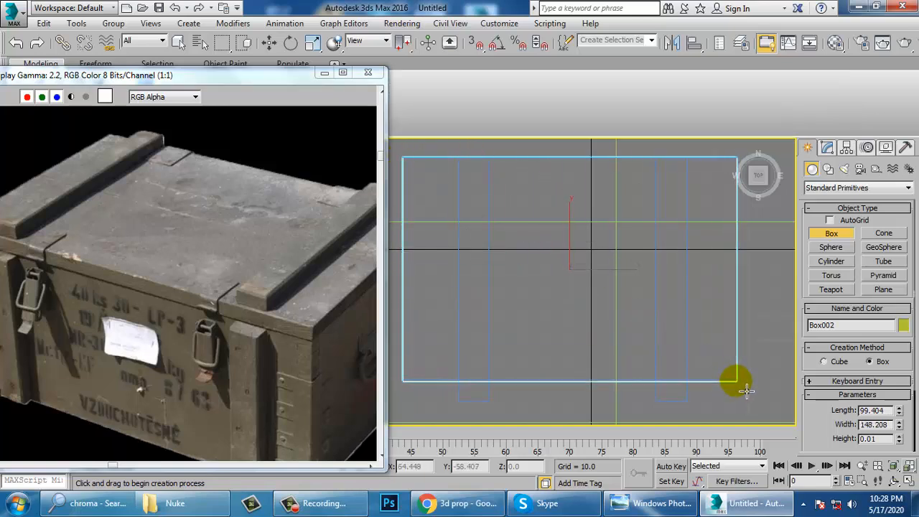
Raise the thin box along Z onto the crate's top as a lid and set its height to about 5.6.
key(w)
key(alt+w)
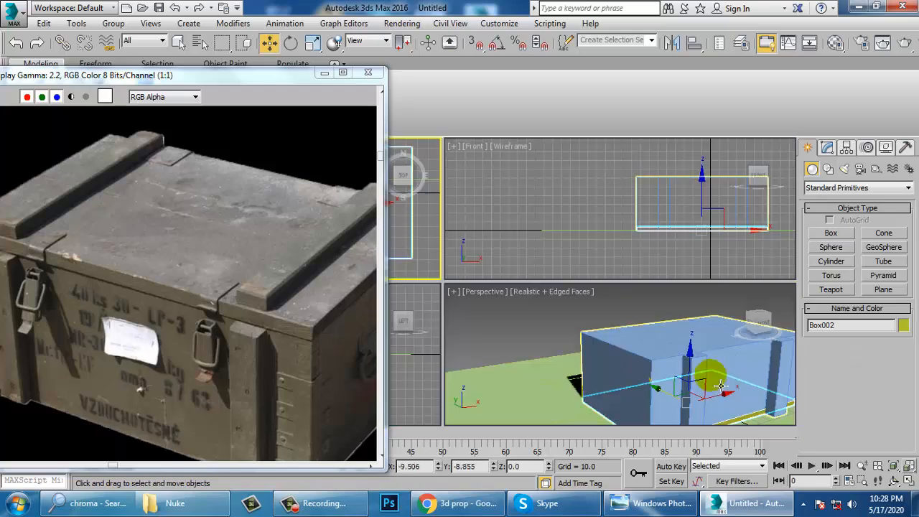
right_click(707, 377)
key(alt+w)
drag(560, 318, 561, 188)
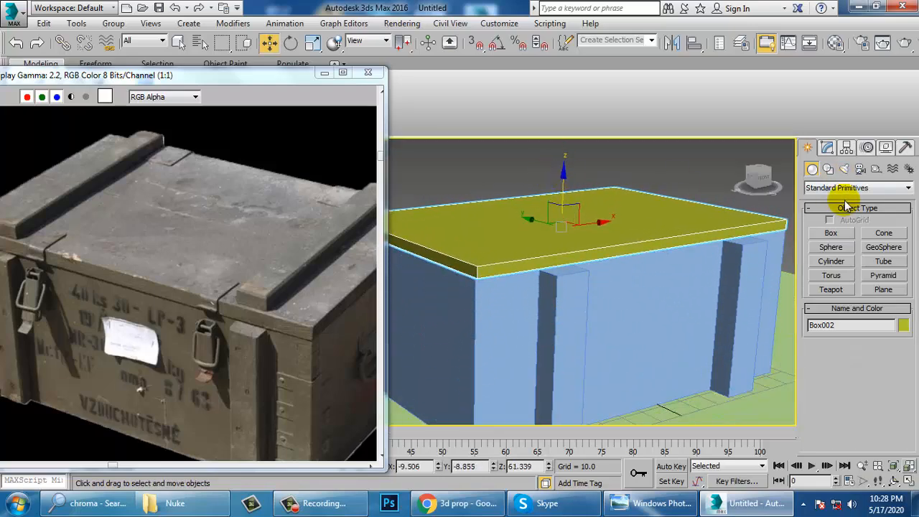
click(828, 147)
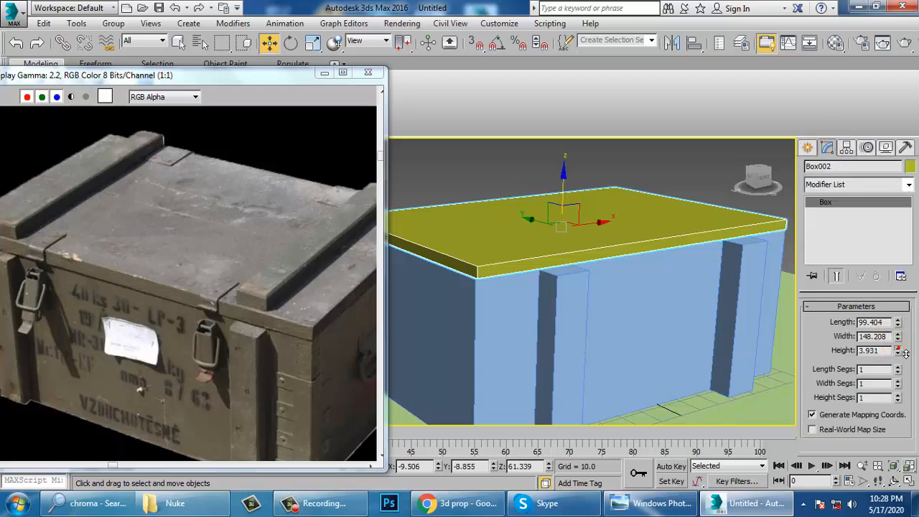
drag(906, 353, 908, 330)
Convert the lid box to an Editable Poly in the Top view.
alt+middle_drag(583, 402, 602, 299)
key(alt+w)
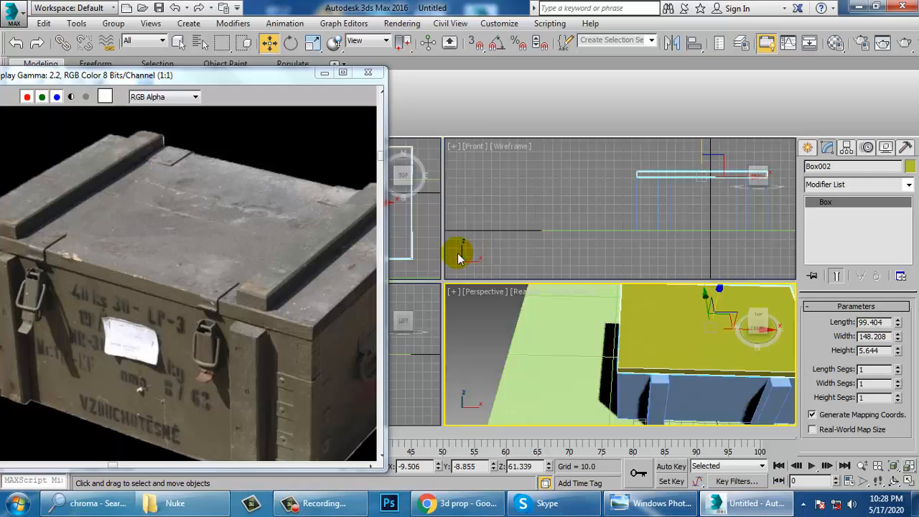
right_click(456, 251)
key(alt+w)
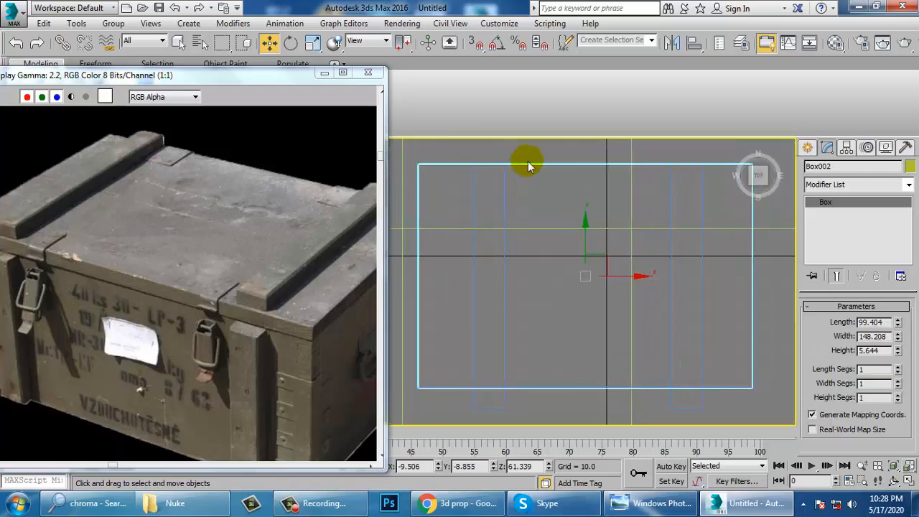
right_click(527, 165)
mouse_move(600, 294)
click(661, 302)
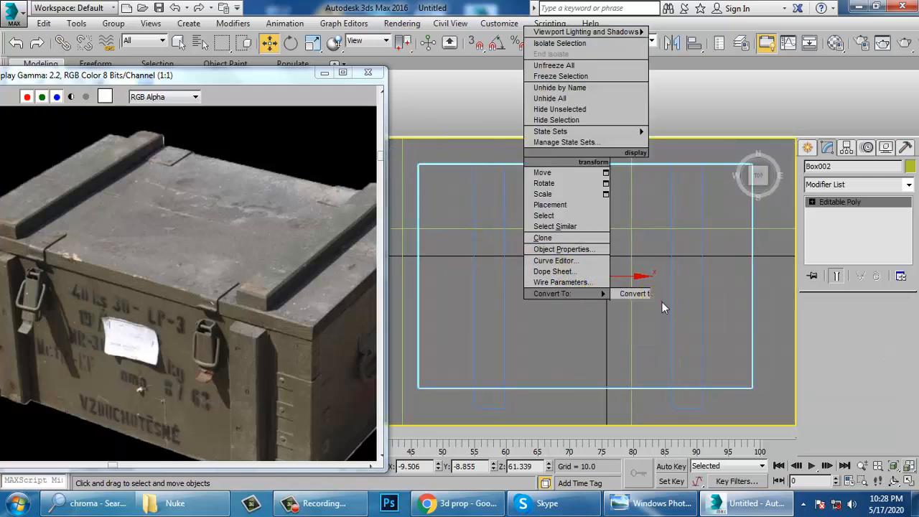
click(812, 201)
Connect the lid's long front and back edges with 4 segments.
click(833, 224)
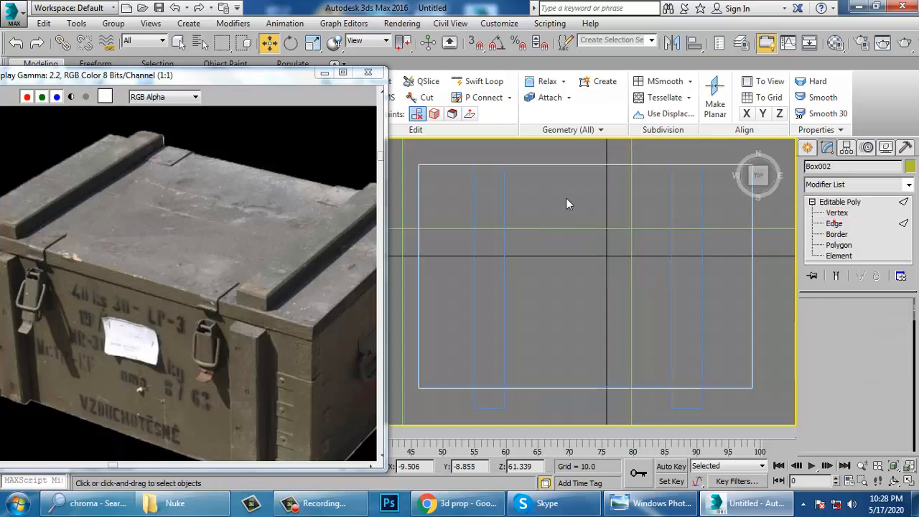
drag(537, 151, 537, 151)
drag(583, 425, 583, 422)
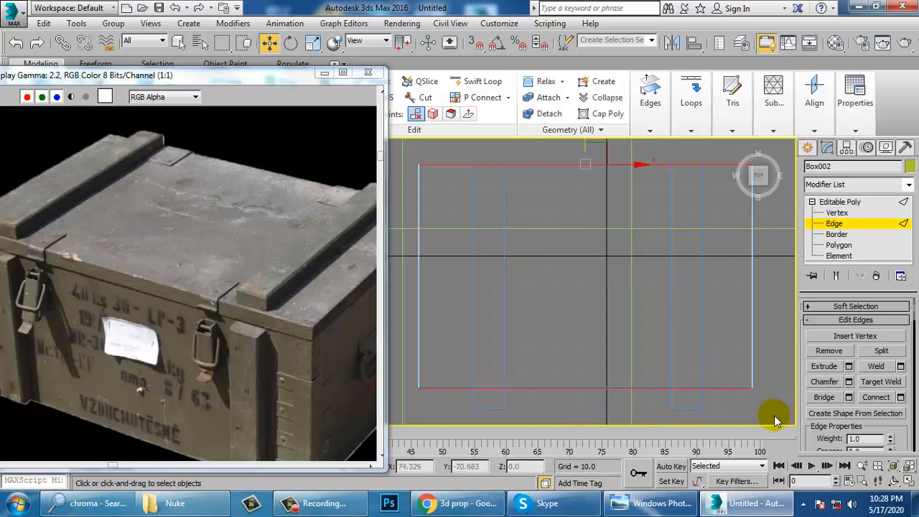
click(901, 398)
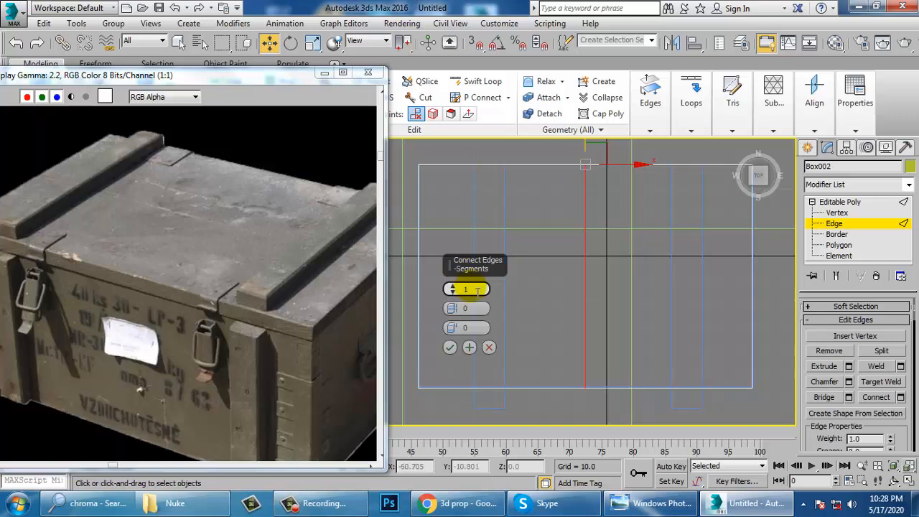
drag(451, 289, 449, 288)
click(449, 347)
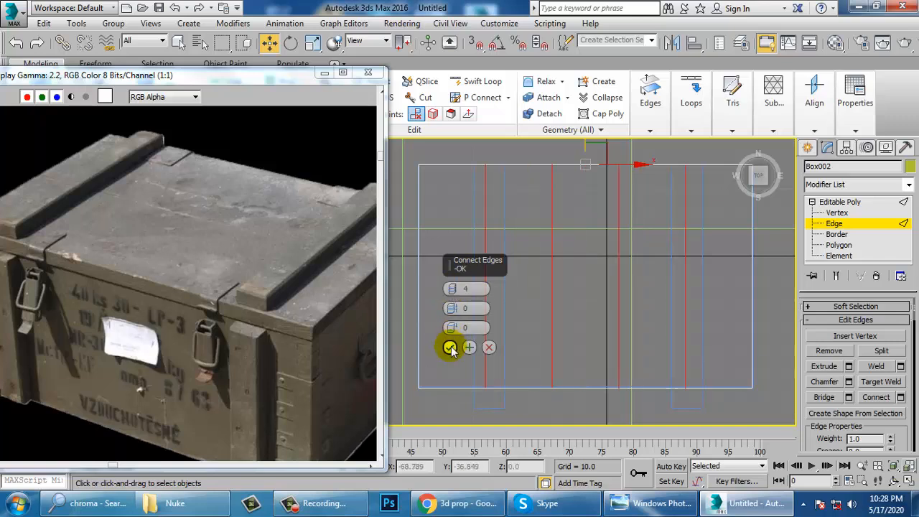
Scale the lid's two left inner vertex columns closer together along X and align them with the left batten.
key(1)
drag(535, 357, 564, 429)
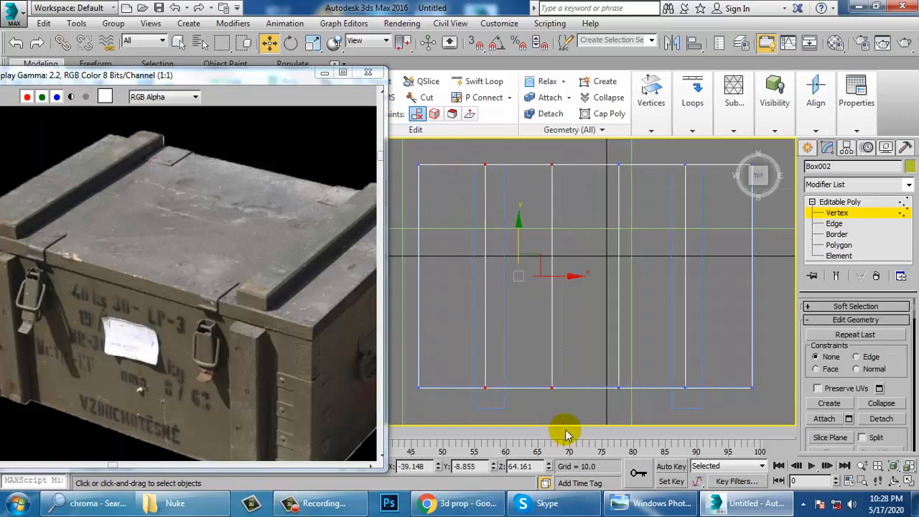
key(r)
drag(580, 281, 538, 278)
key(w)
Scale the lid's two right inner vertex columns closer together along X and align them with the right batten.
middle_drag(611, 251, 515, 254)
drag(612, 422, 611, 421)
key(r)
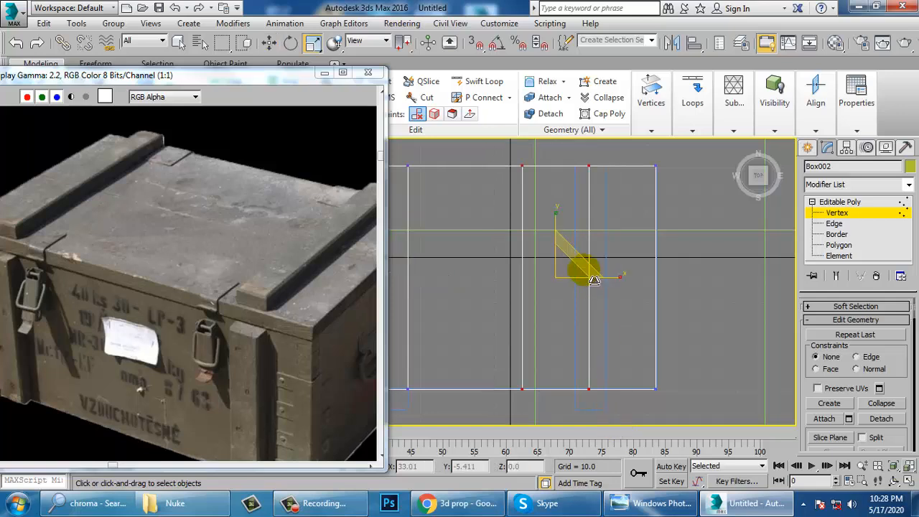
drag(622, 276, 647, 295)
key(w)
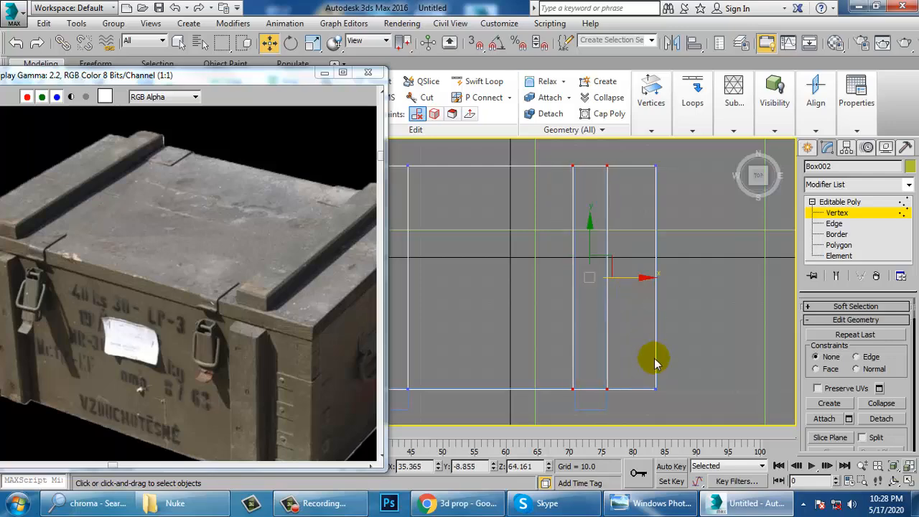
Extrude the top polygons of the lid's two narrow strips by about 6.357 to form the raised lid battens.
key(alt+w)
middle_click(665, 373)
key(alt+w)
alt+middle_drag(665, 374, 616, 277)
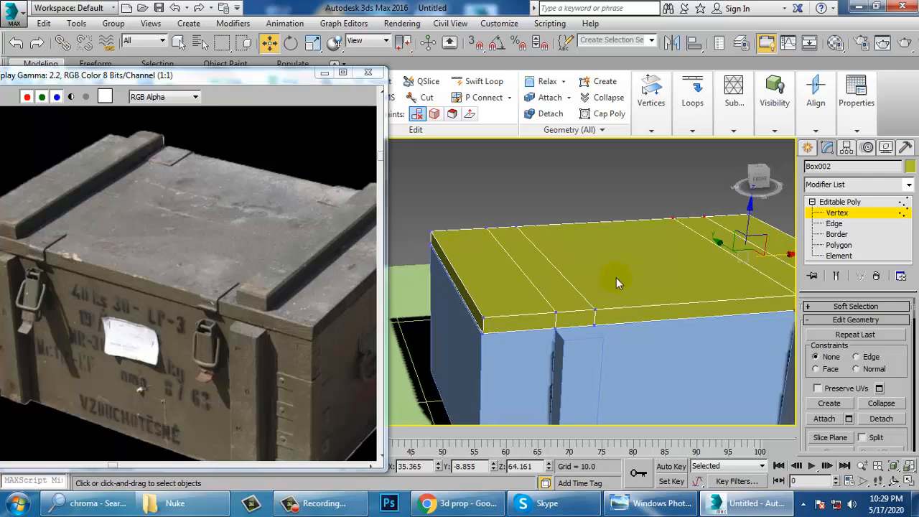
click(836, 245)
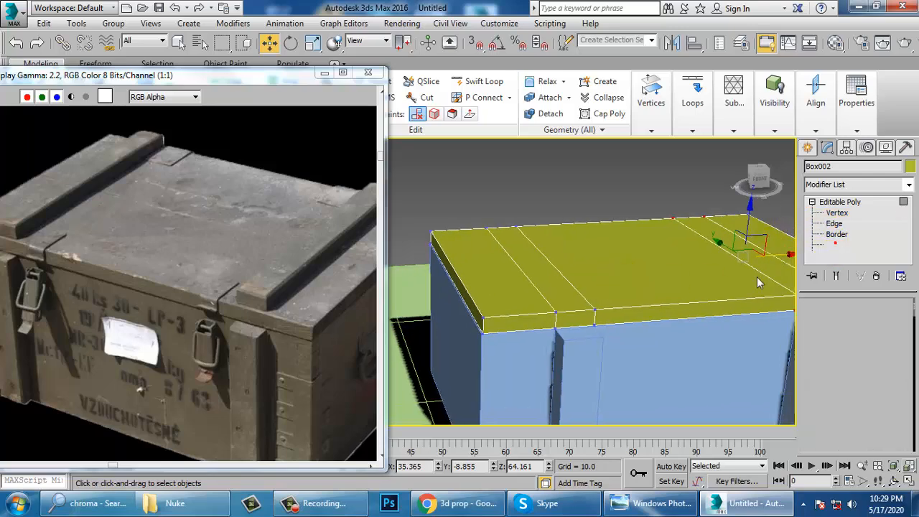
click(596, 308)
alt+middle_drag(596, 307, 586, 284)
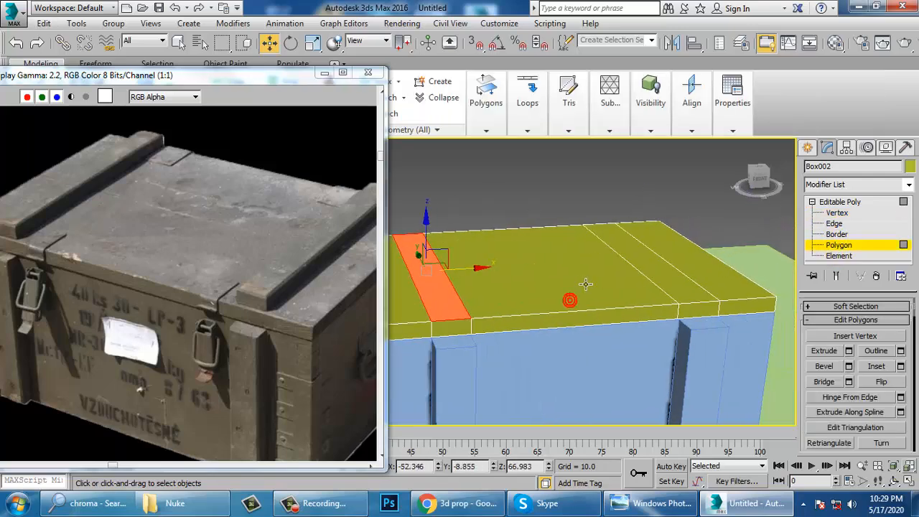
ctrl+click(682, 289)
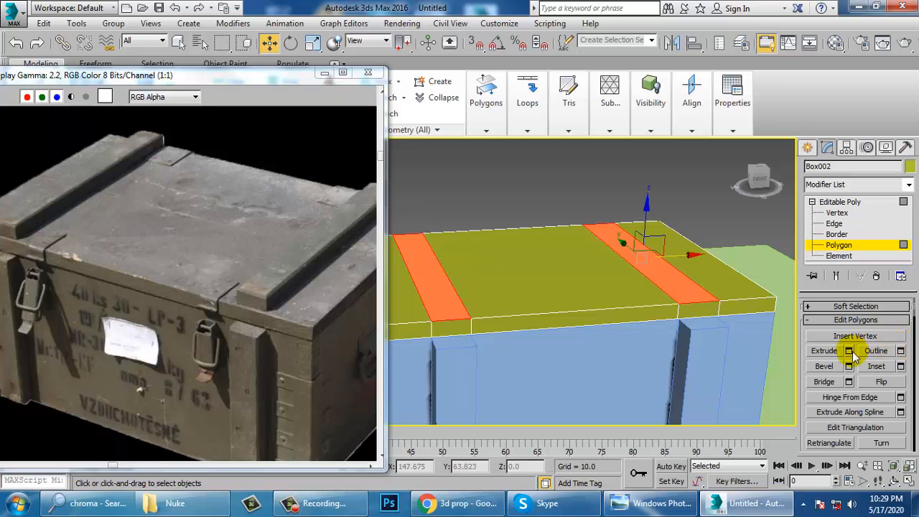
click(850, 351)
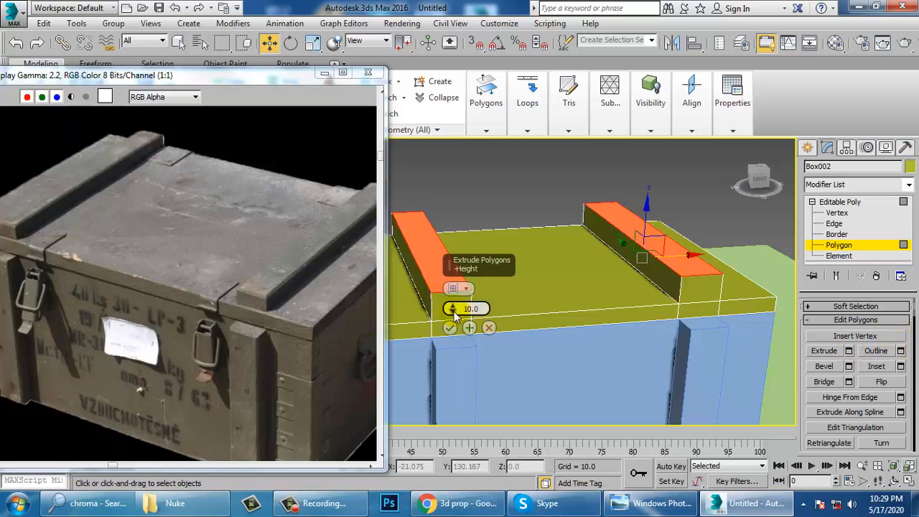
drag(454, 316, 464, 338)
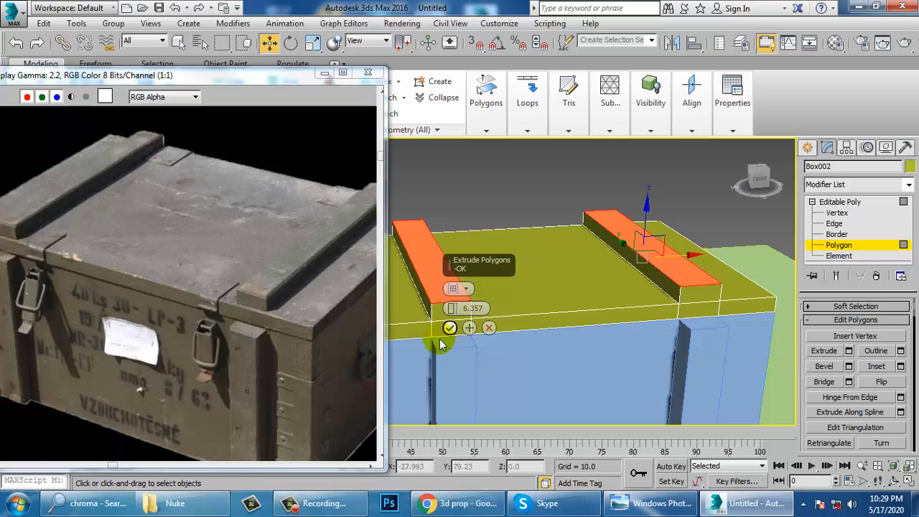
click(449, 329)
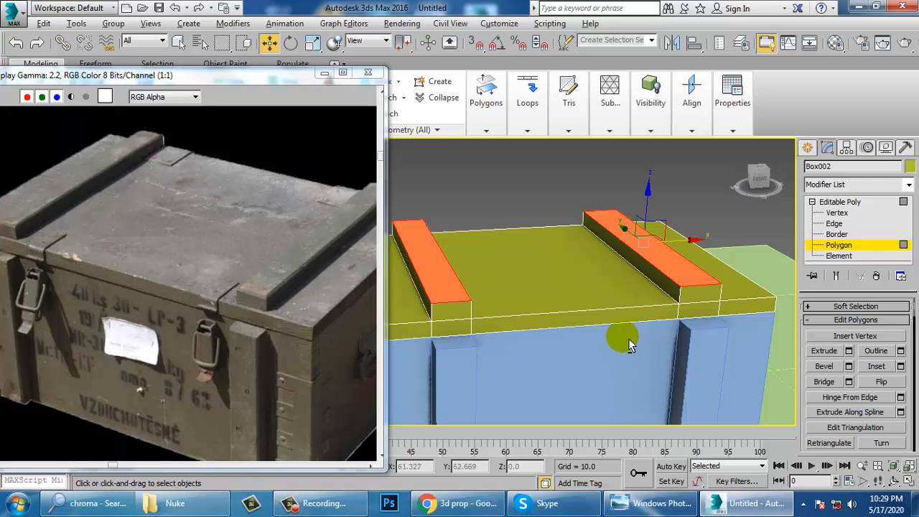
alt+middle_drag(668, 337, 559, 347)
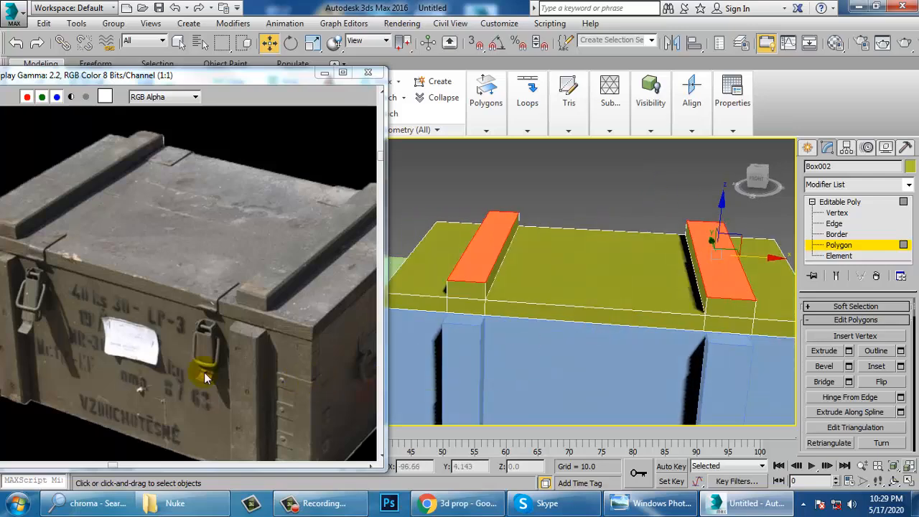
middle_drag(194, 335, 162, 314)
middle_drag(247, 339, 186, 293)
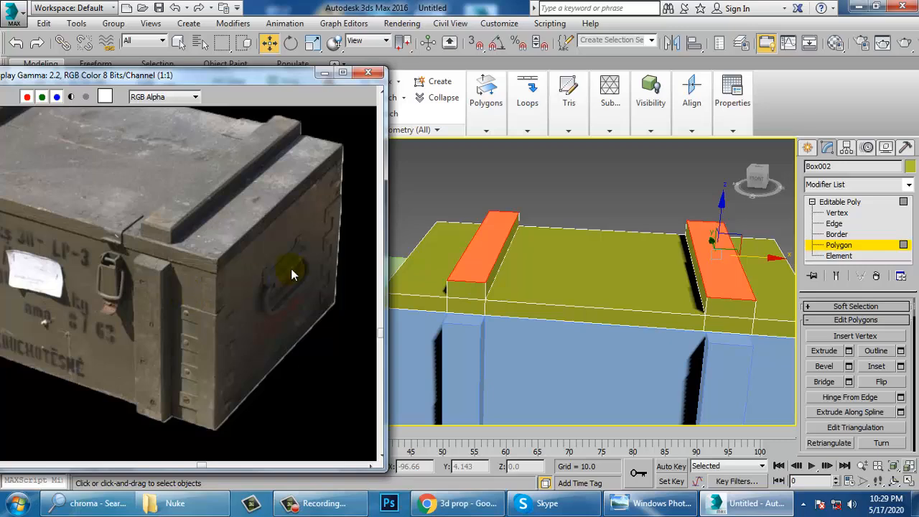
Draw a thin box about 32 wide and 12.3 long in the Left view as the handle's backing plate, matching the reference photo.
middle_drag(291, 269, 266, 269)
scroll(260, 280, up, 3)
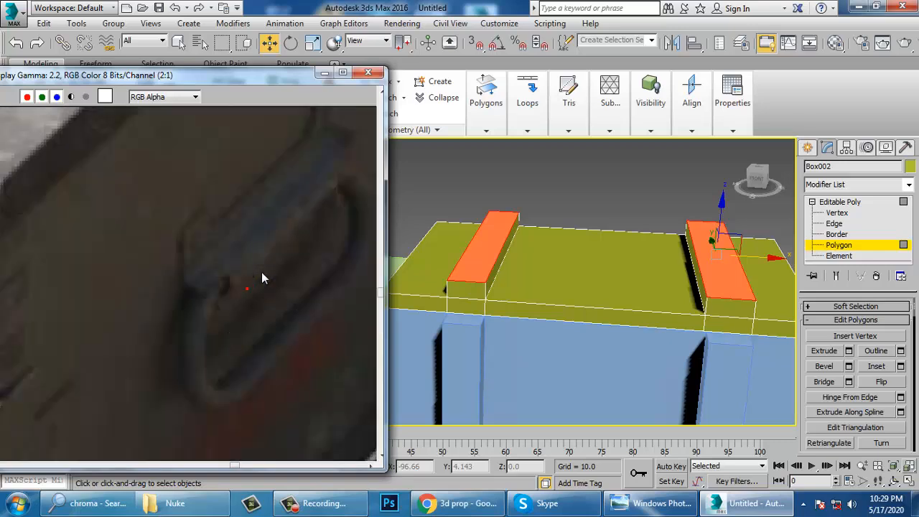
scroll(260, 278, down, 3)
alt+middle_drag(603, 309, 537, 280)
key(alt+w)
click(423, 363)
key(alt+w)
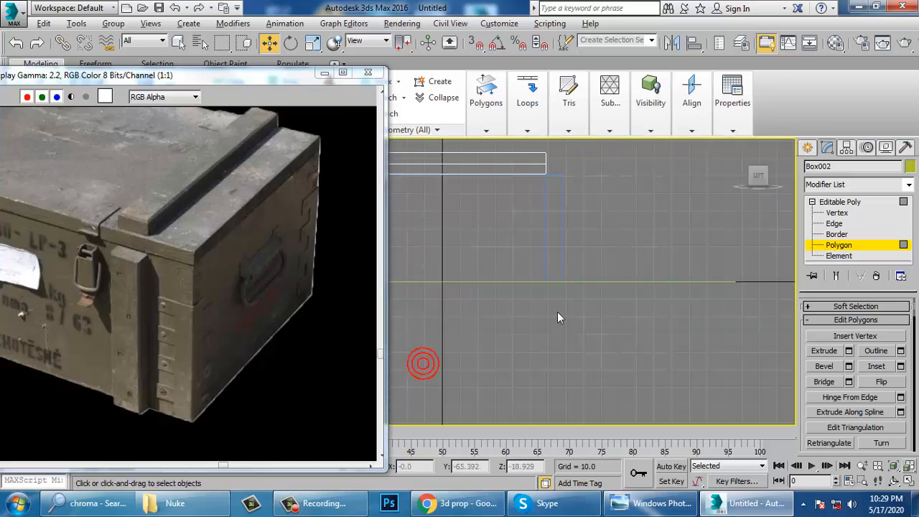
scroll(620, 294, up, 4)
middle_drag(558, 312, 616, 281)
scroll(617, 296, down, 4)
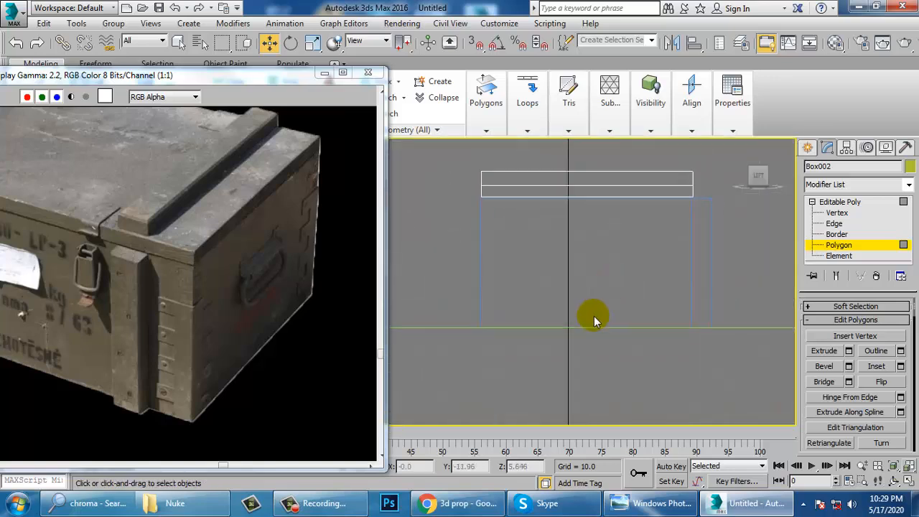
click(808, 147)
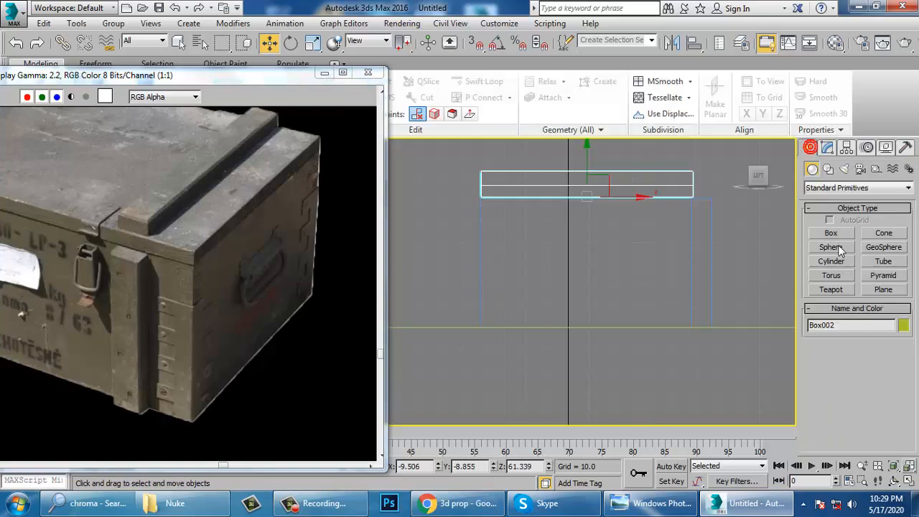
click(831, 233)
middle_drag(650, 266, 637, 266)
click(838, 223)
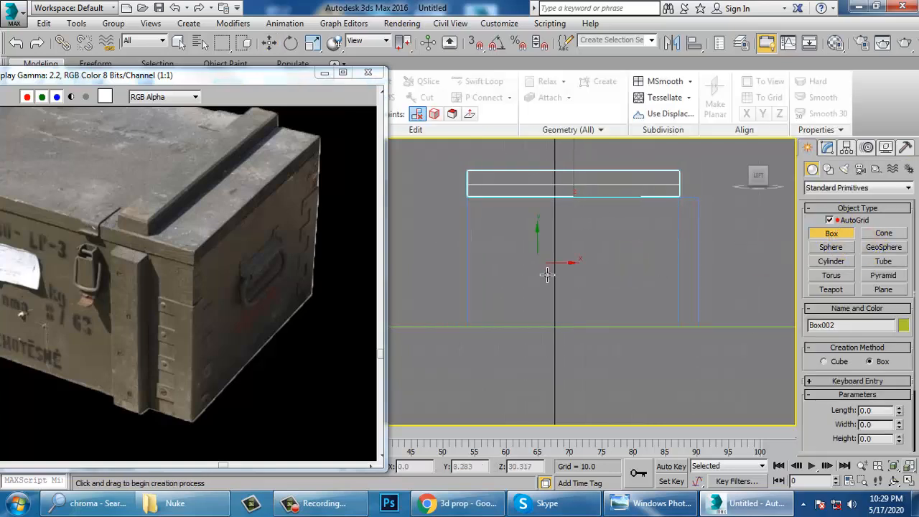
drag(534, 245, 604, 271)
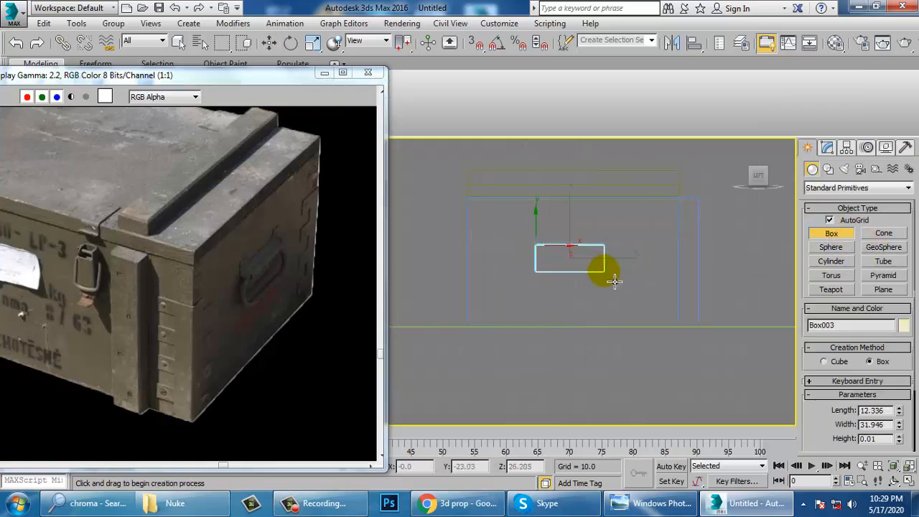
click(615, 281)
Move the handle plate along X to about 65.8 so it sits on the crate's end face.
key(w)
key(alt+w)
click(656, 349)
key(alt+w)
scroll(635, 338, down, 8)
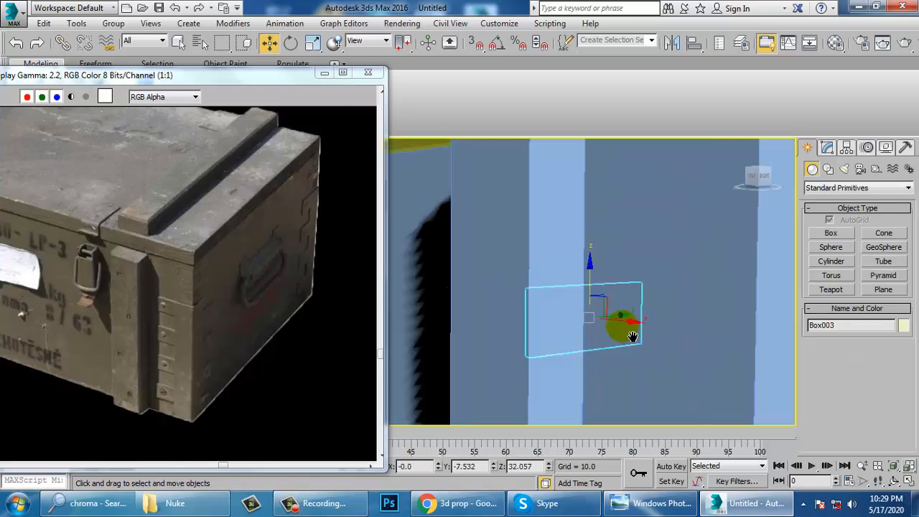
scroll(637, 349, down, 3)
mouse_move(636, 349)
alt+middle_down()
mouse_move(663, 359)
mouse_move(636, 346)
alt+middle_up()
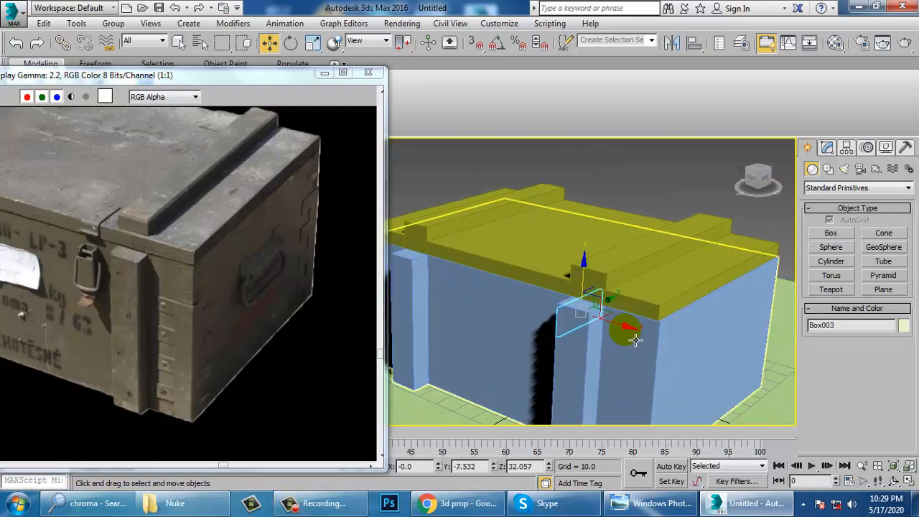
drag(634, 341, 771, 394)
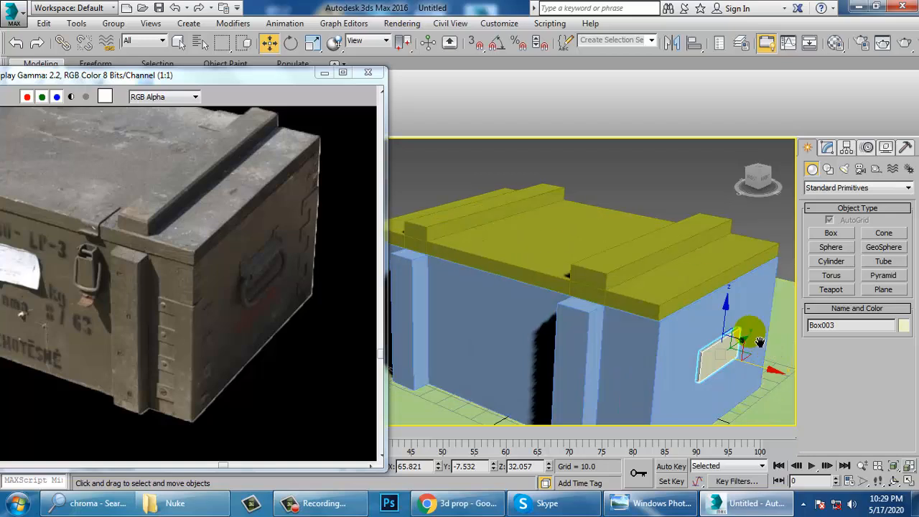
key(alt+w)
middle_drag(689, 238, 616, 240)
key(alt+w)
scroll(626, 251, up, 7)
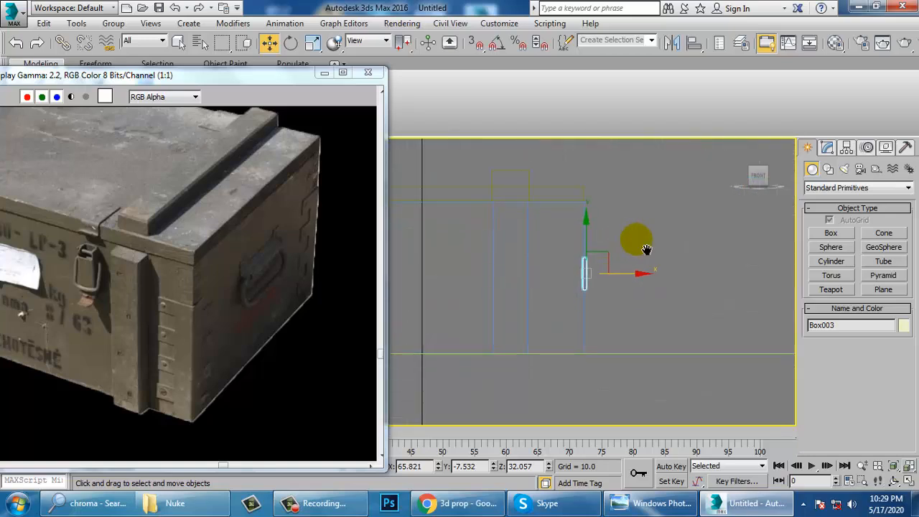
middle_drag(561, 292, 630, 284)
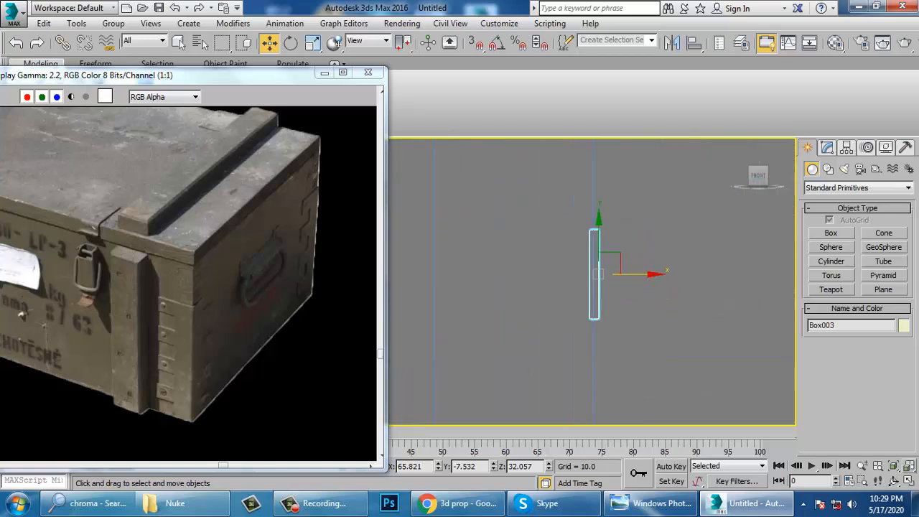
Draw a rectangle spline about 43.6 wide and 18.6 long in the Left view, overlapping the handle plate's lower half.
click(817, 172)
click(829, 169)
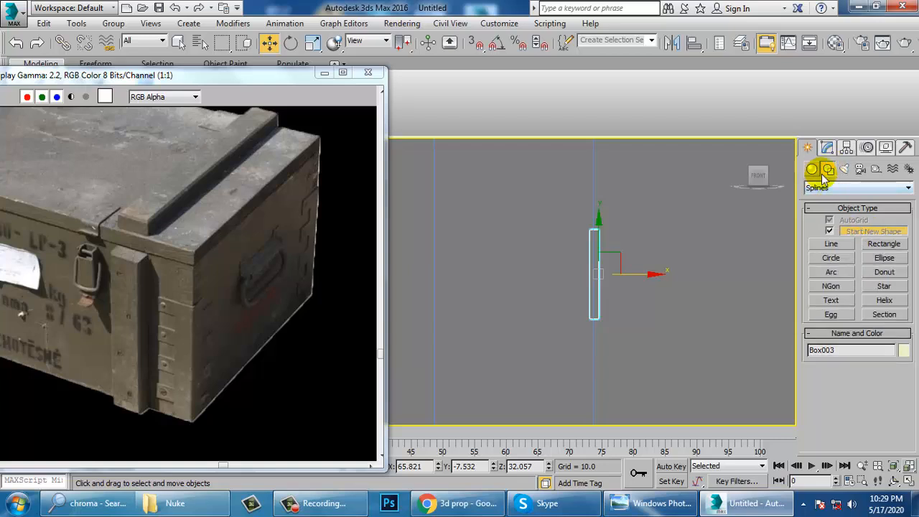
click(884, 245)
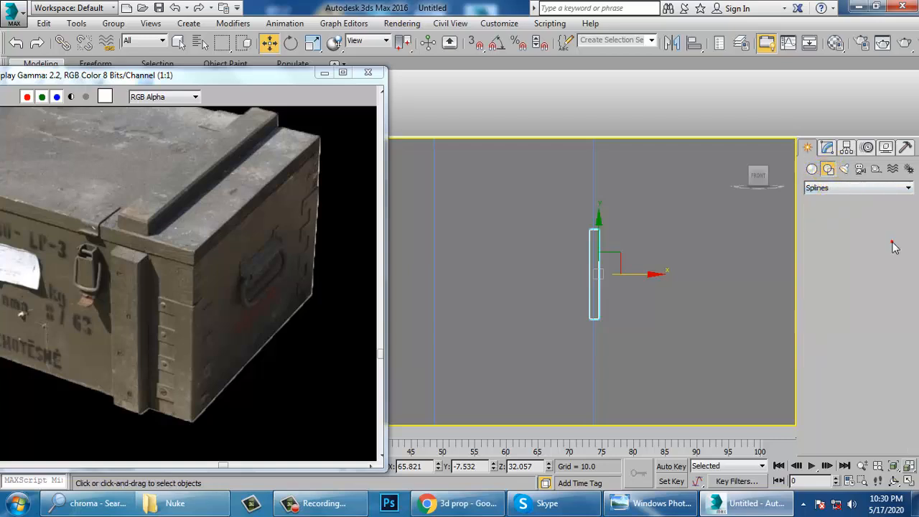
key(alt+w)
middle_click(429, 364)
key(alt+w)
middle_drag(506, 350, 542, 328)
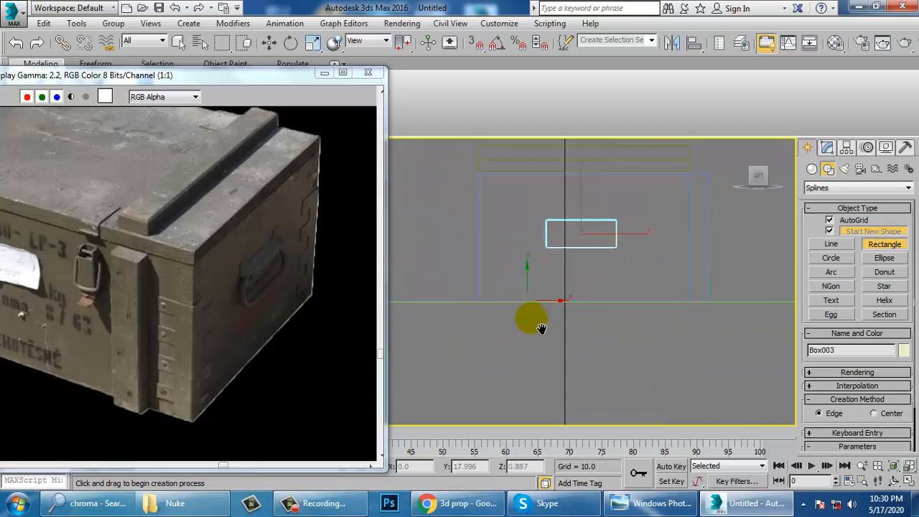
scroll(547, 273, up, 2)
middle_drag(546, 265, 540, 319)
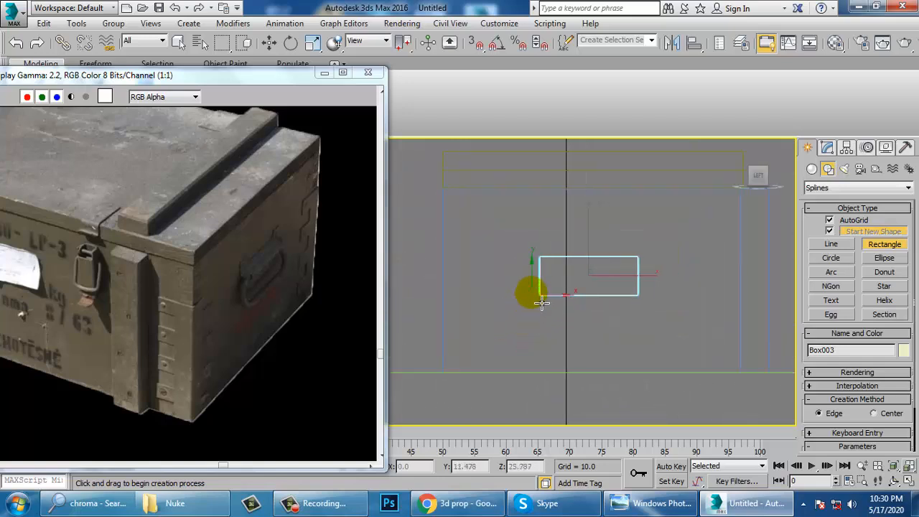
drag(534, 282, 664, 337)
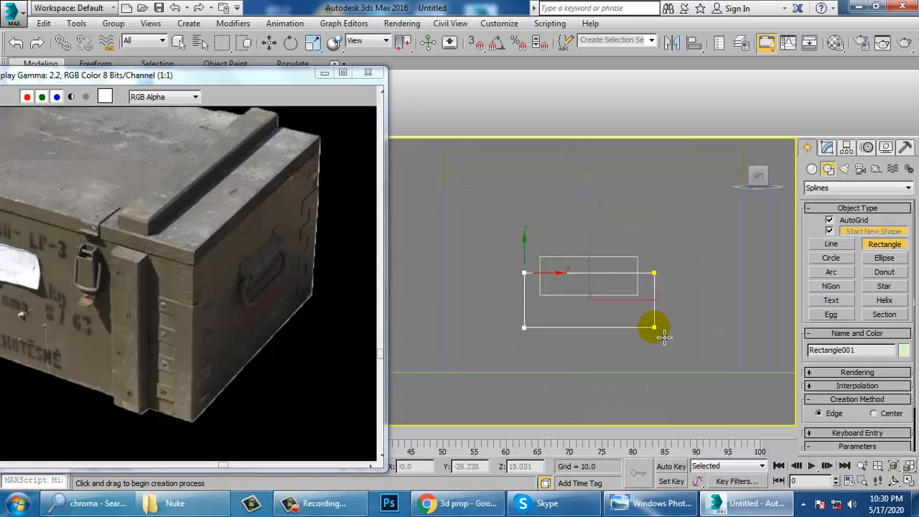
Move the rectangle spline along X to about 66, out to the handle plate on the crate's end.
key(w)
key(alt+w)
middle_click(662, 374)
key(alt+w)
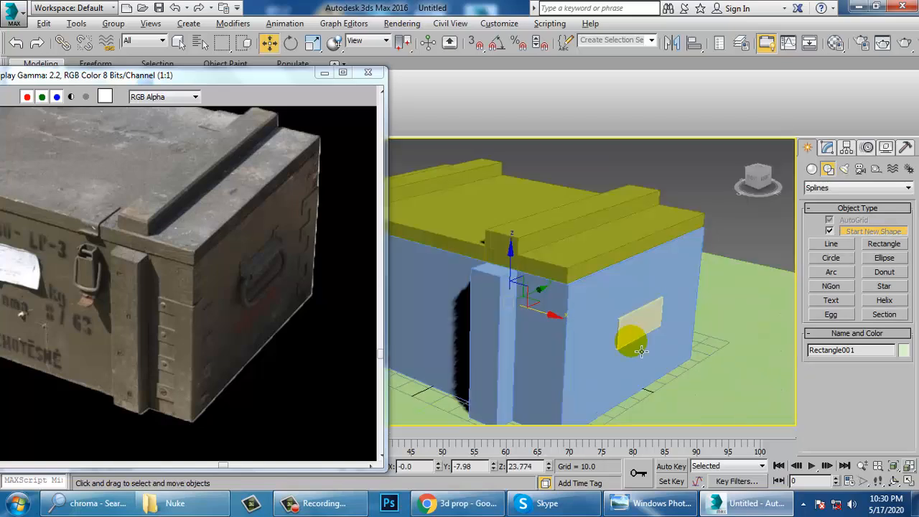
drag(557, 326, 686, 375)
alt+middle_drag(686, 375, 644, 307)
scroll(664, 332, up, 3)
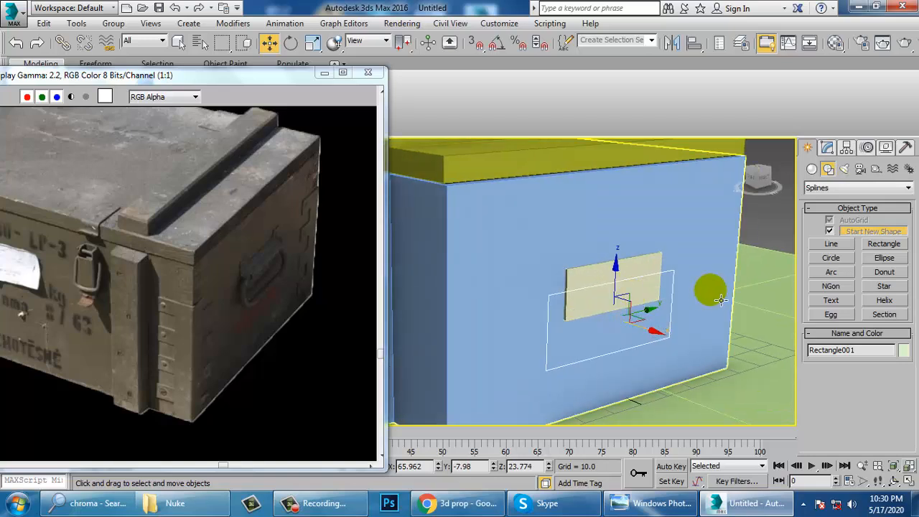
Convert the handle rectangle to an Editable Spline.
click(829, 147)
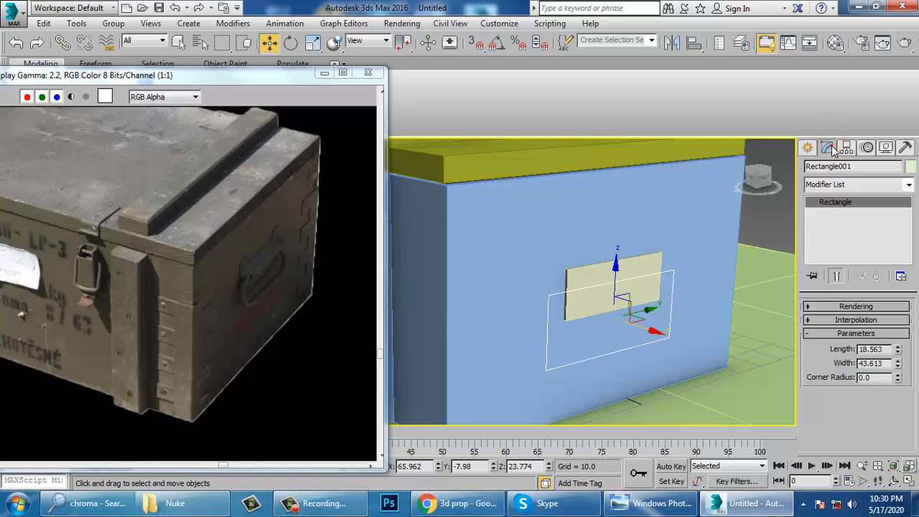
right_click(845, 205)
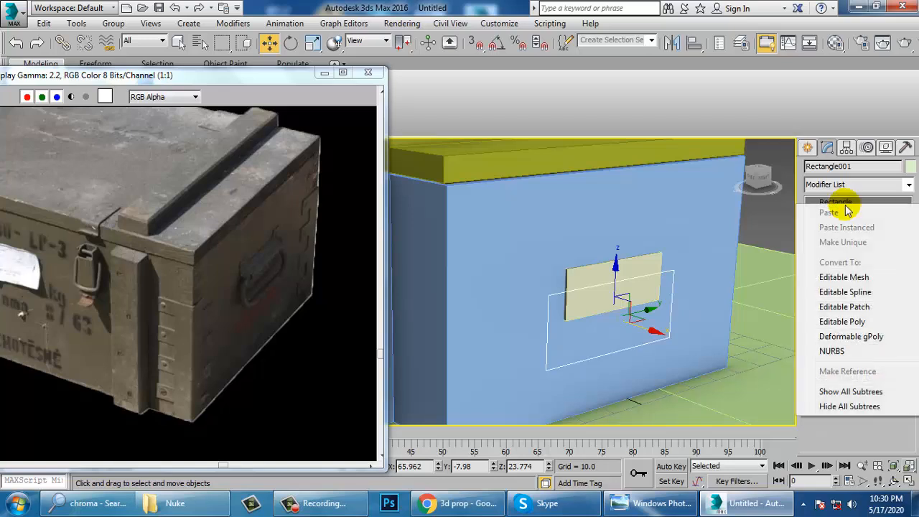
click(859, 292)
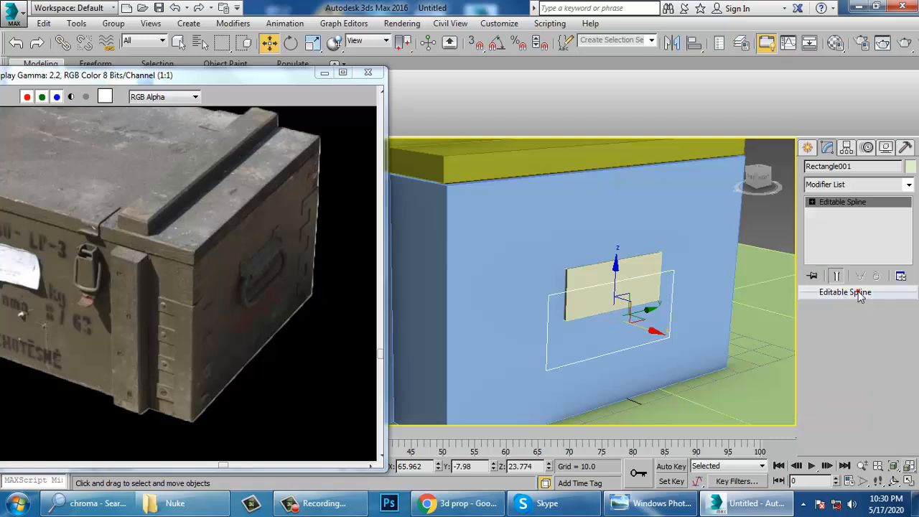
Fillet all four corner vertices of the handle spline by about 6.327.
key(1)
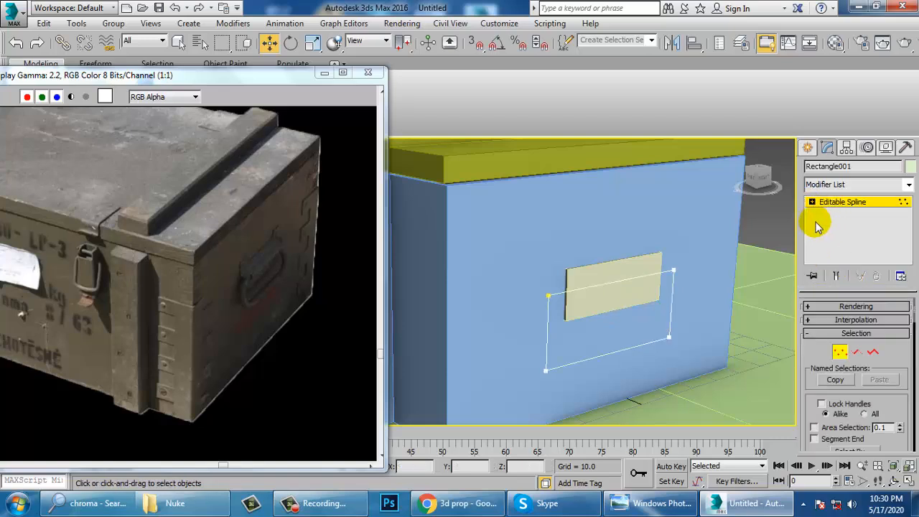
click(811, 202)
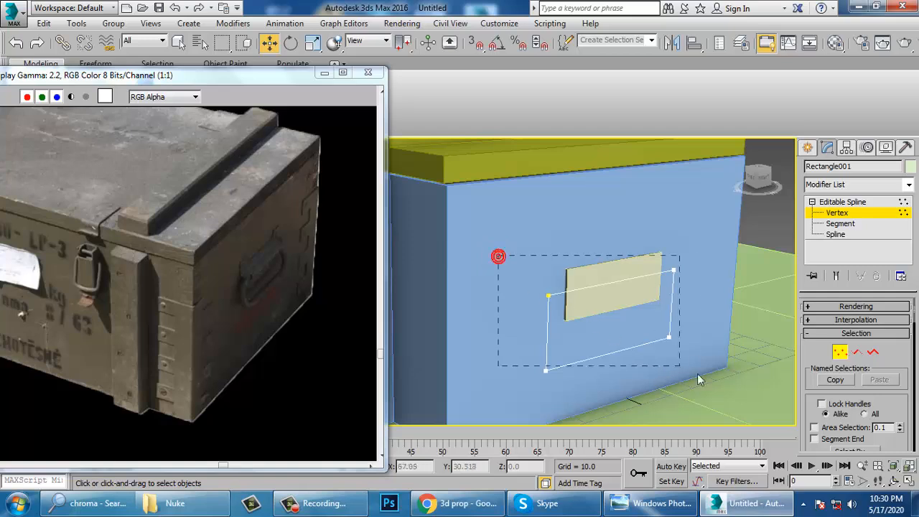
scroll(821, 341, down, 5)
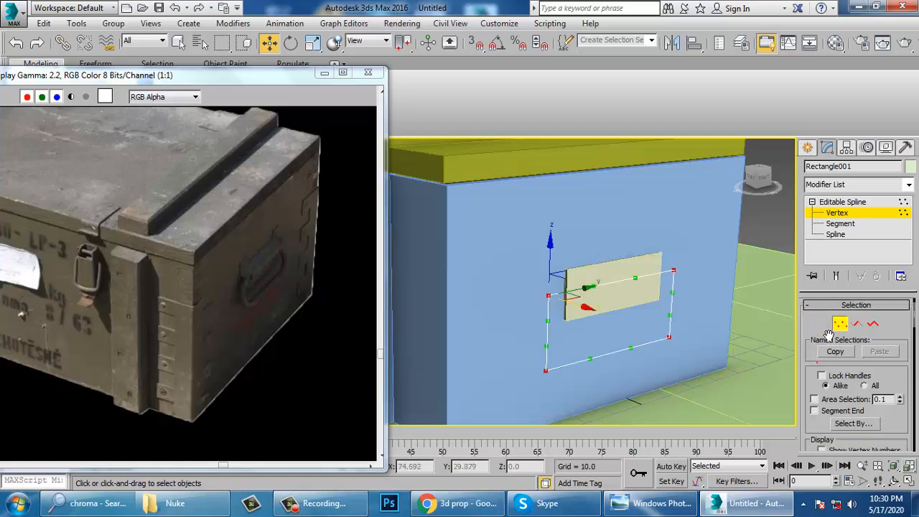
drag(888, 430, 876, 333)
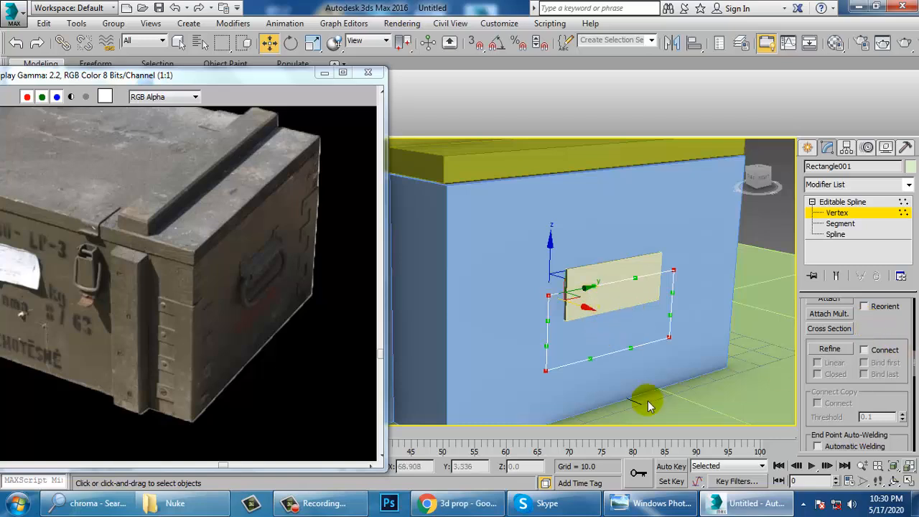
scroll(833, 406, down, 5)
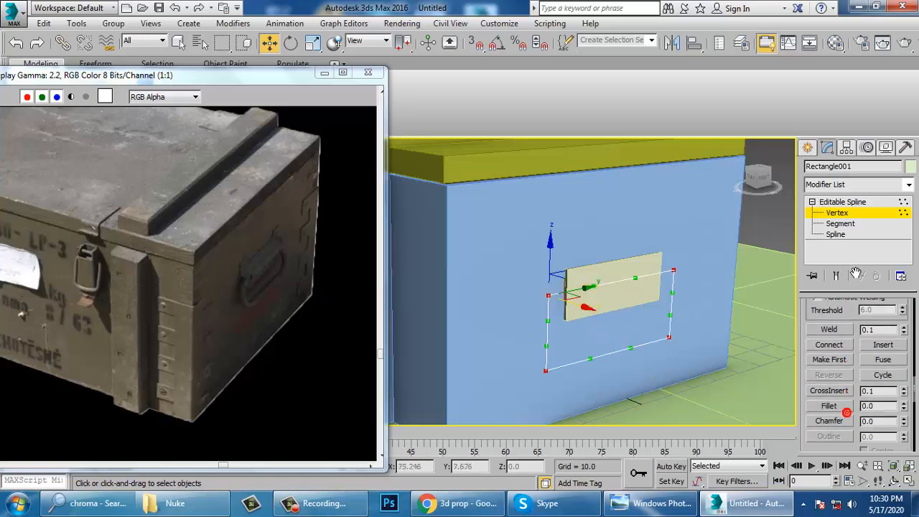
click(827, 404)
click(673, 271)
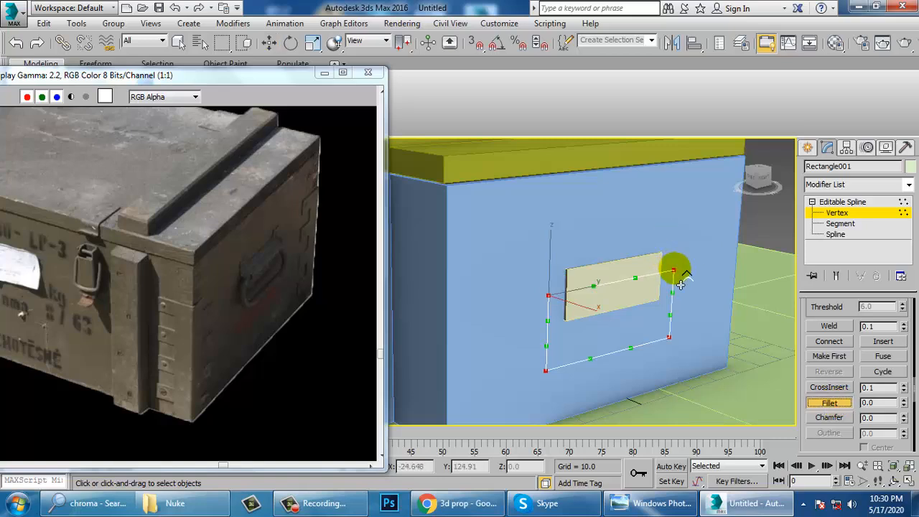
drag(680, 285, 681, 271)
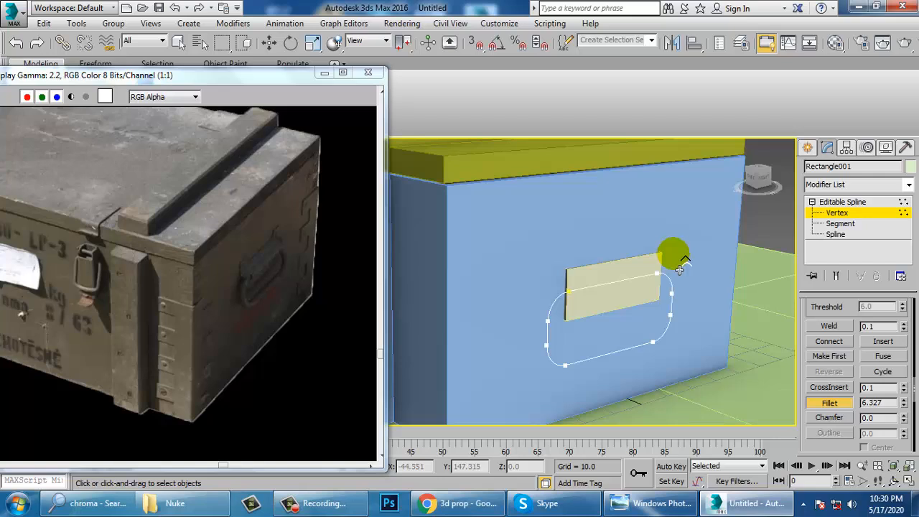
click(820, 232)
click(831, 202)
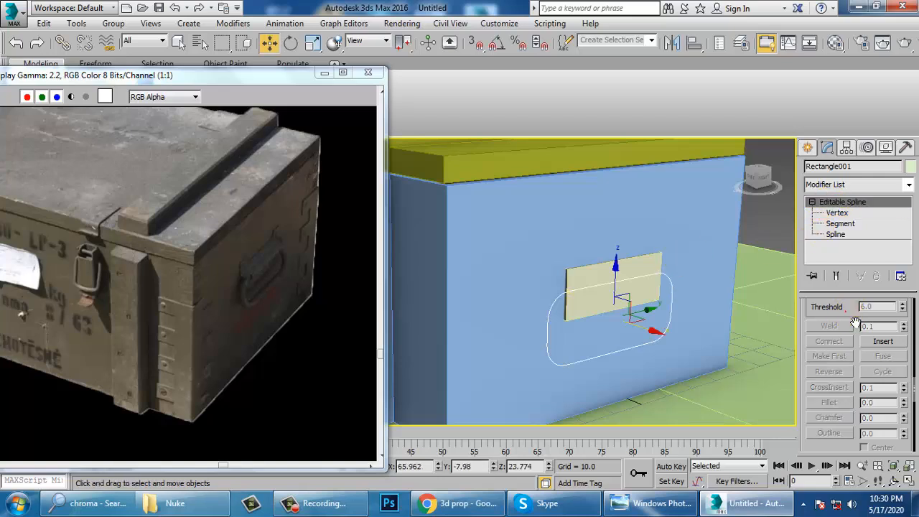
Enable viewport rendering for the handle spline so it displays as a round tube.
scroll(855, 322, up, 3)
scroll(821, 337, up, 3)
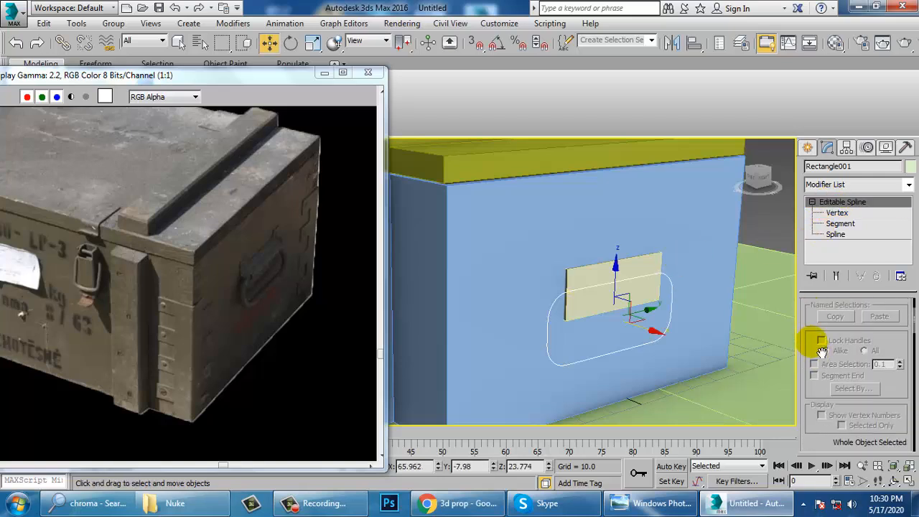
scroll(820, 350, up, 2)
click(821, 304)
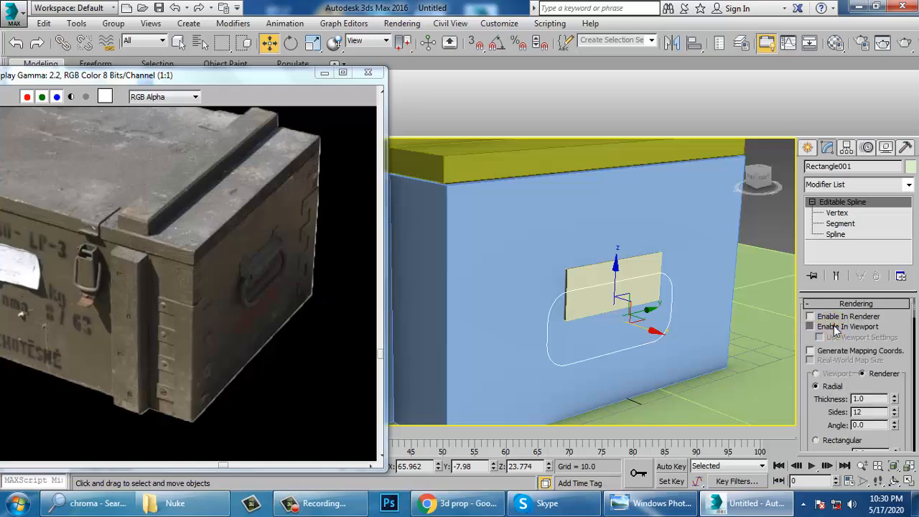
click(811, 327)
Raise the tubular handle to about 29.7 in Z and shift it along X by about -0.77 towards the plate.
alt+middle_drag(687, 318, 620, 321)
alt+middle_drag(673, 293, 585, 307)
scroll(585, 307, up, 3)
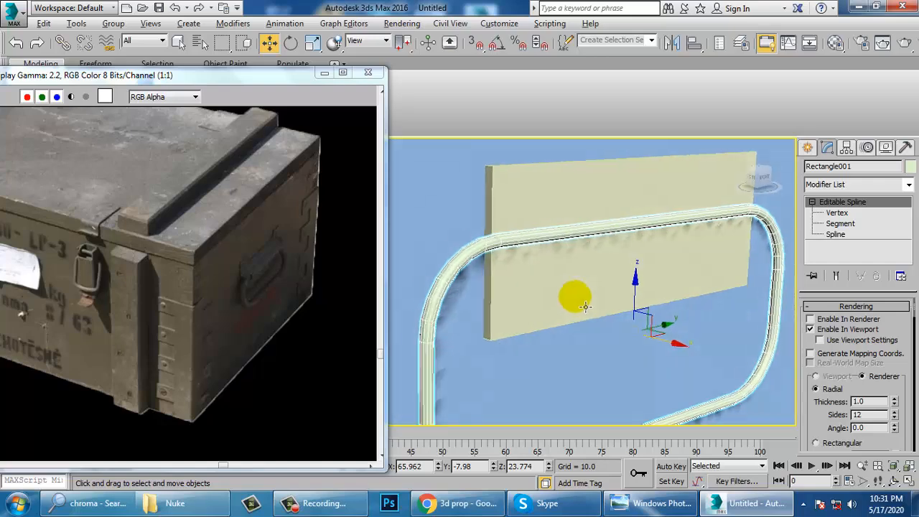
drag(637, 283, 655, 230)
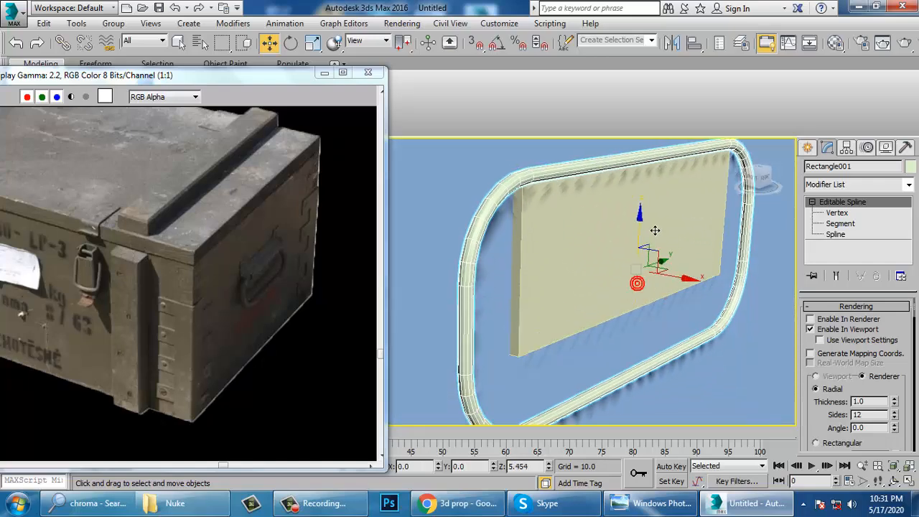
mouse_move(655, 230)
alt+middle_down()
mouse_move(626, 206)
mouse_move(702, 240)
mouse_move(626, 207)
mouse_move(670, 328)
alt+middle_up()
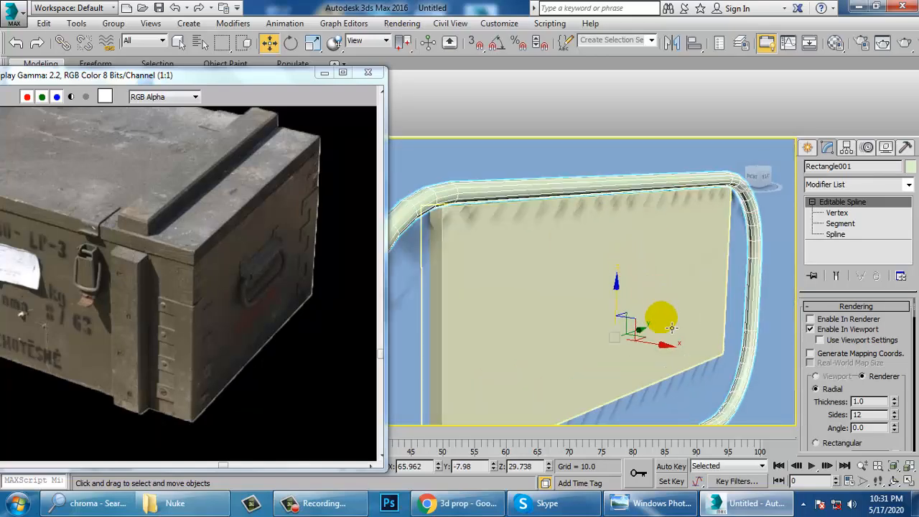
drag(667, 353, 655, 351)
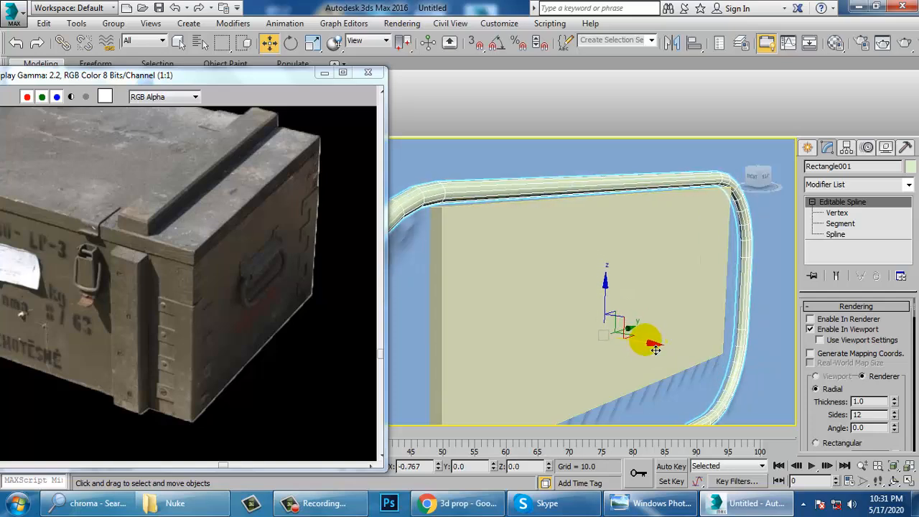
Nudge the tubular handle against the plate and rotate it about its Y axis so its lower edge tilts away from the crate.
alt+middle_drag(655, 350, 637, 323)
drag(617, 305, 618, 309)
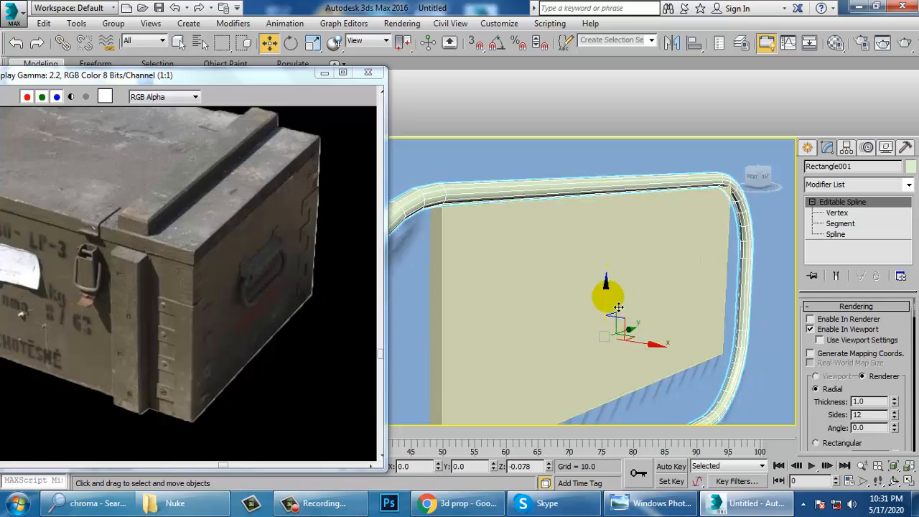
key(e)
scroll(629, 316, down, 5)
alt+middle_drag(631, 317, 640, 320)
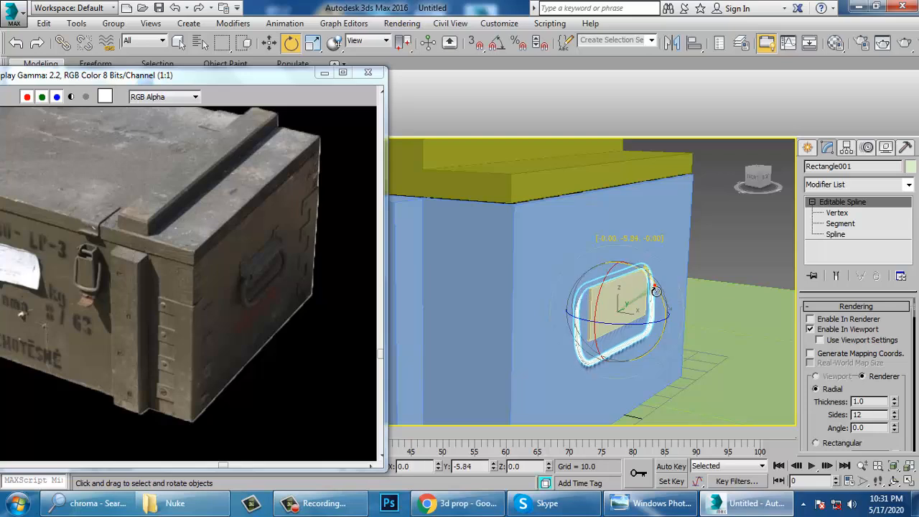
drag(649, 283, 648, 285)
Move the tilted handle outward along X to about 67.8 so it clears the crate's end wall.
key(w)
alt+middle_drag(643, 304, 650, 310)
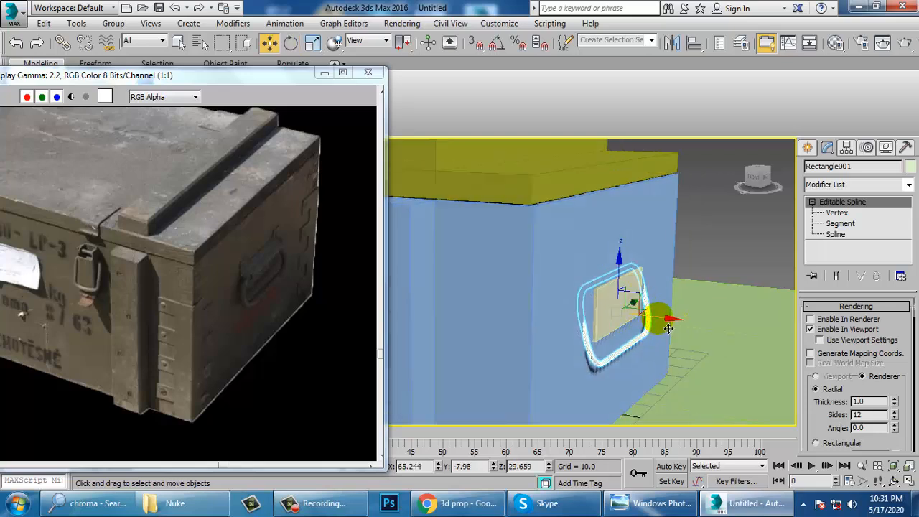
drag(679, 331, 679, 330)
scroll(679, 330, down, 5)
alt+middle_drag(679, 330, 653, 354)
scroll(671, 334, up, 5)
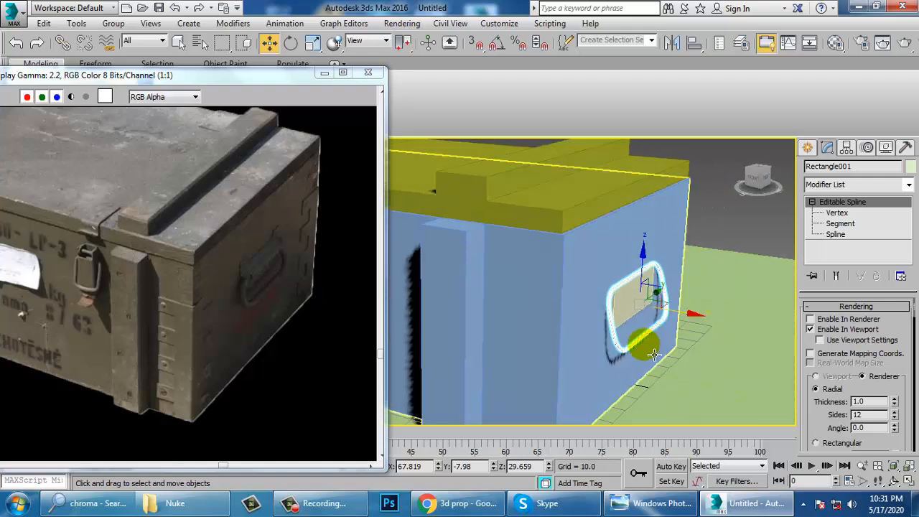
Select the plate together with the handle and mirror them as a Copy across the X axis in the front view.
ctrl+click(637, 311)
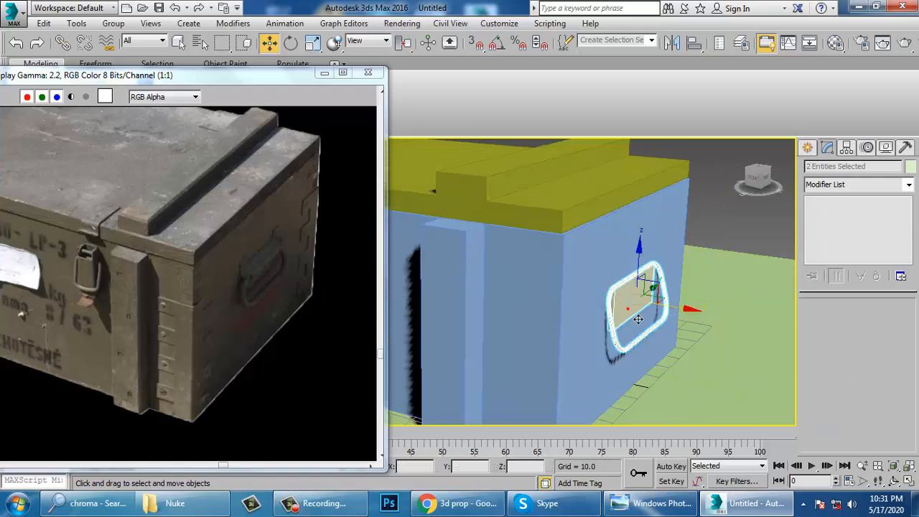
scroll(638, 316, down, 5)
mouse_move(638, 318)
alt+middle_down()
mouse_move(676, 332)
mouse_move(630, 335)
mouse_move(618, 294)
mouse_move(642, 306)
alt+middle_up()
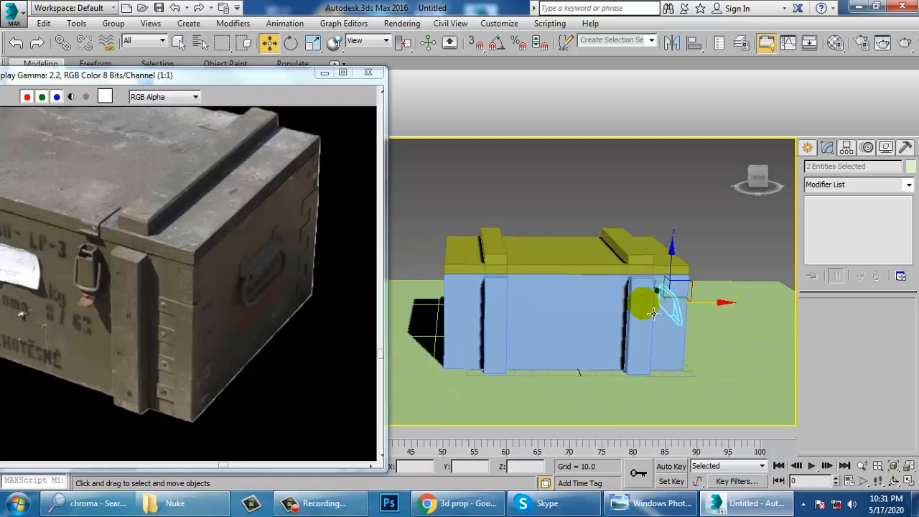
key(alt+w)
right_click(618, 207)
key(alt+w)
scroll(677, 215, down, 6)
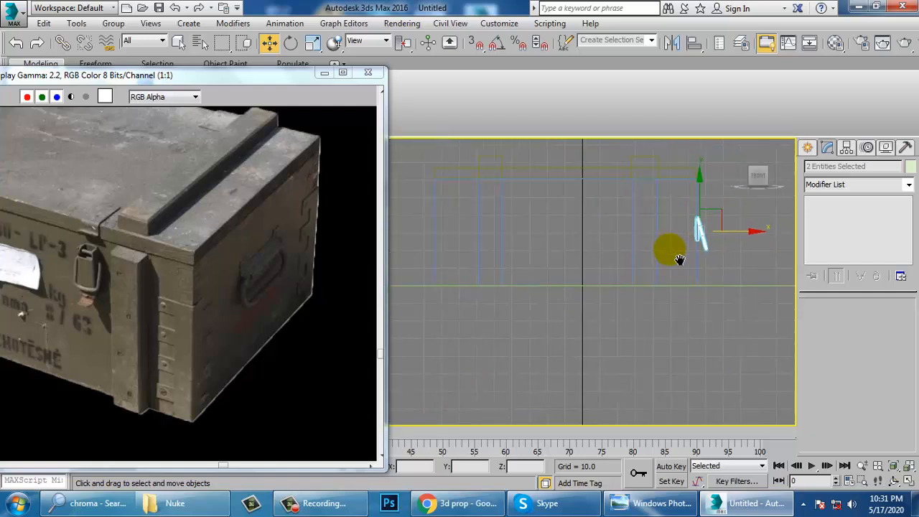
click(673, 48)
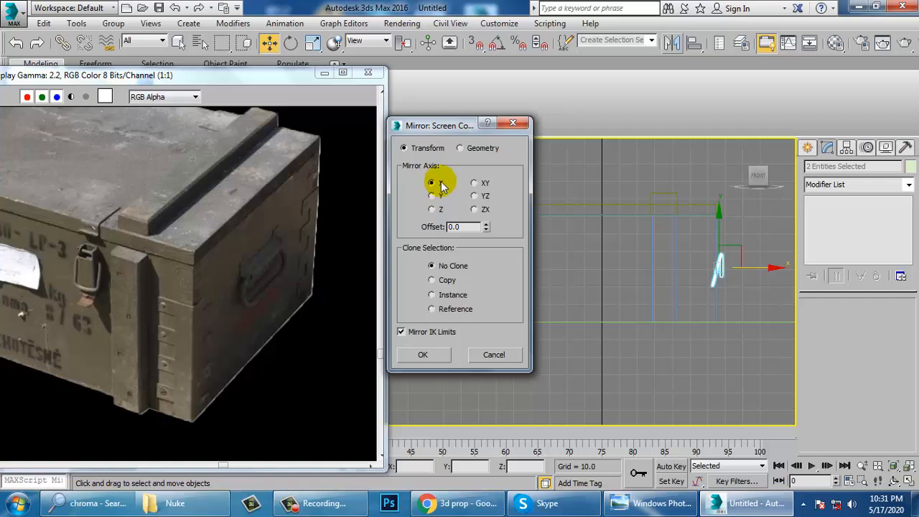
click(424, 355)
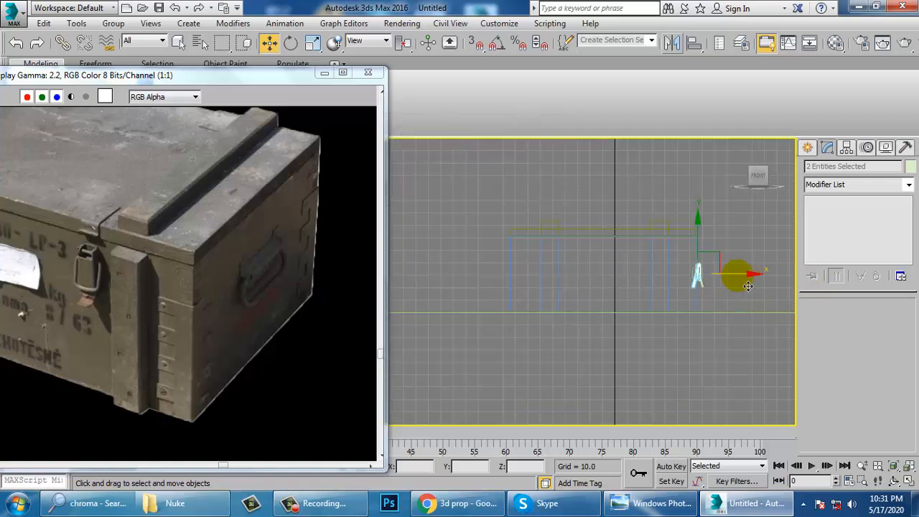
Move the mirrored handle and plate along X to the crate's opposite end and seat the plate against the wall.
drag(747, 286, 566, 286)
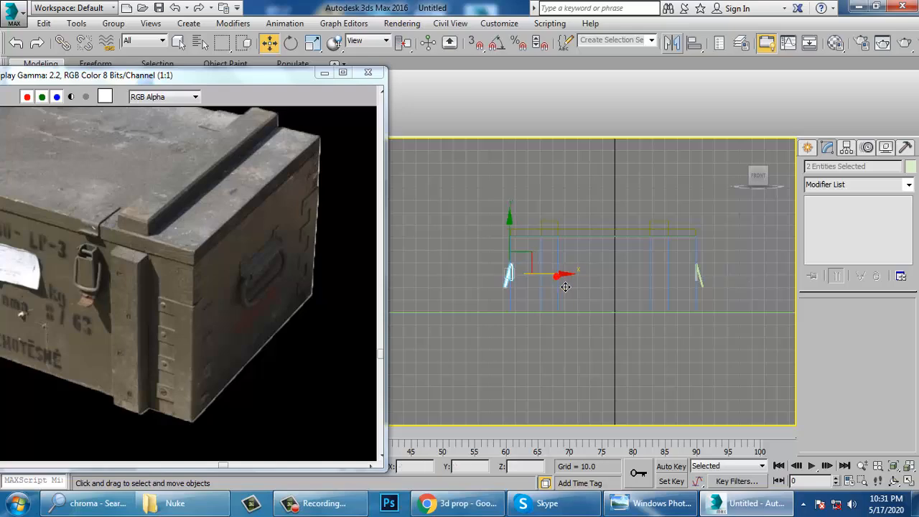
key(alt+w)
right_click(597, 343)
key(alt+w)
alt+middle_drag(599, 344, 652, 338)
scroll(652, 339, down, 4)
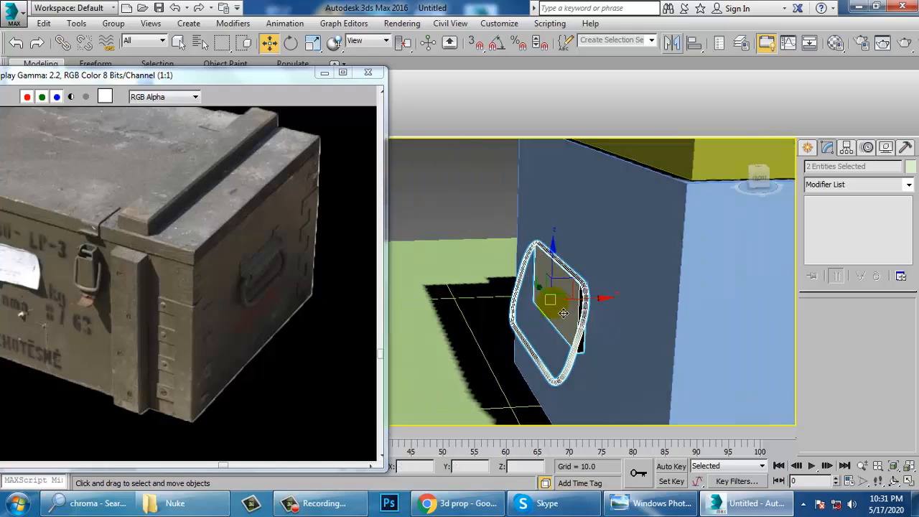
alt+middle_drag(564, 314, 585, 307)
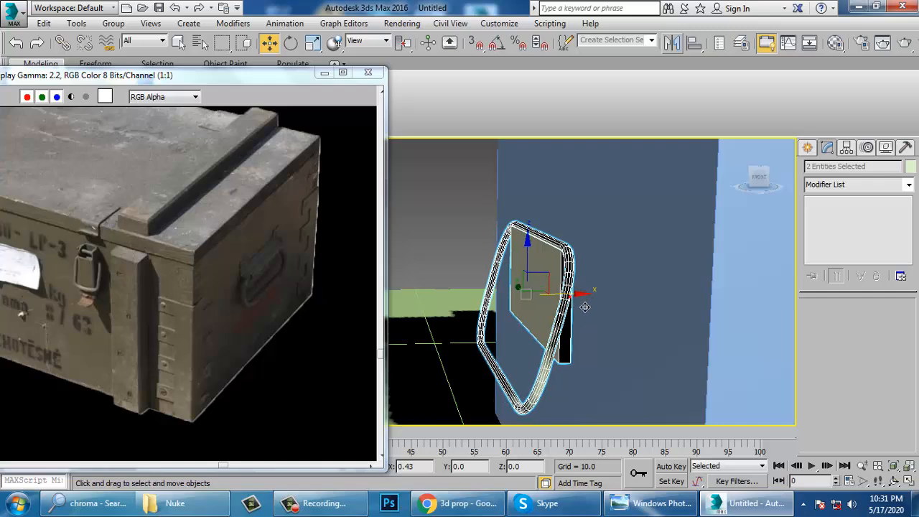
drag(586, 308, 594, 309)
scroll(605, 311, down, 5)
alt+middle_drag(642, 313, 482, 298)
scroll(608, 328, down, 5)
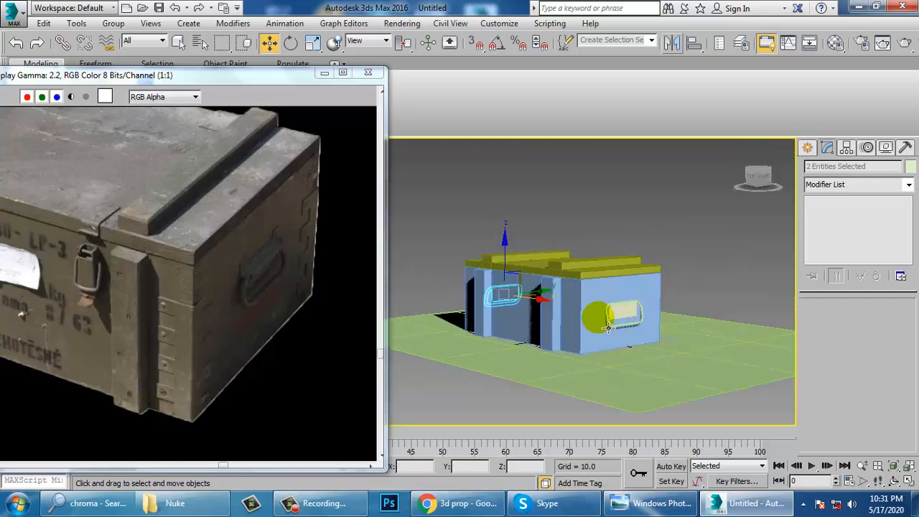
Examine the latches and the thin metal strip over the lid's front edge in the reference photo, enlarged to 2:1.
alt+middle_drag(608, 328, 649, 331)
scroll(646, 335, up, 6)
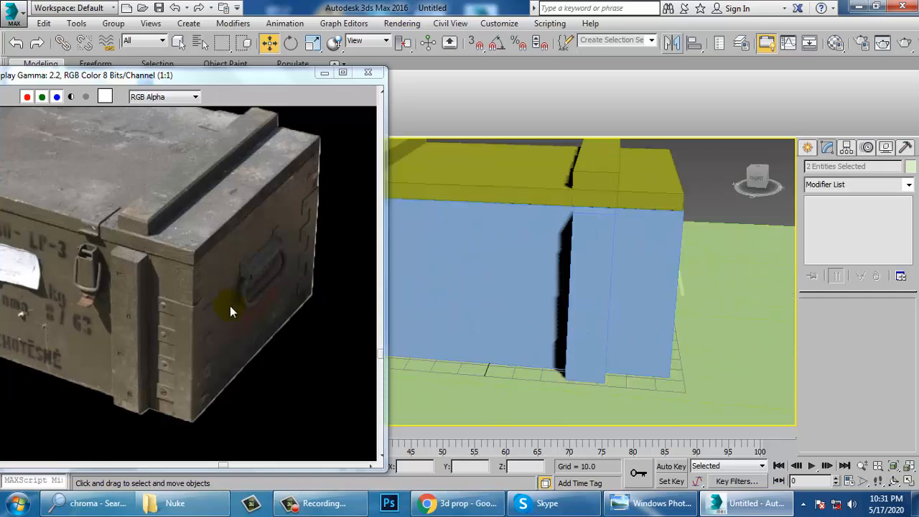
drag(152, 75, 207, 74)
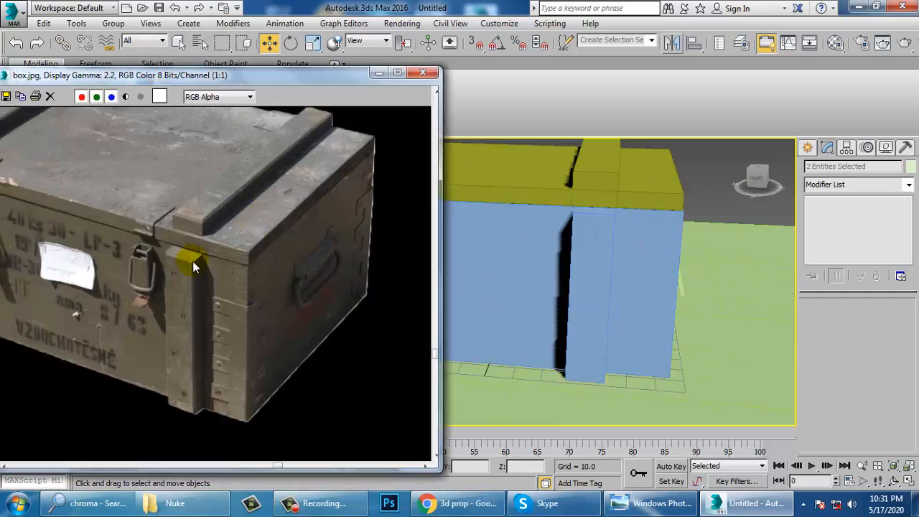
middle_drag(194, 266, 213, 271)
scroll(201, 280, up, 2)
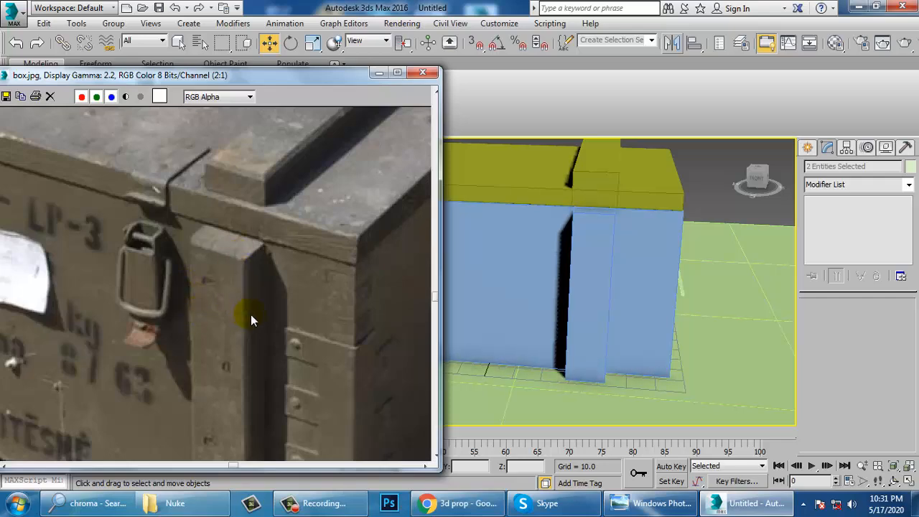
drag(173, 74, 409, 42)
middle_drag(304, 203, 492, 230)
middle_drag(375, 154, 401, 244)
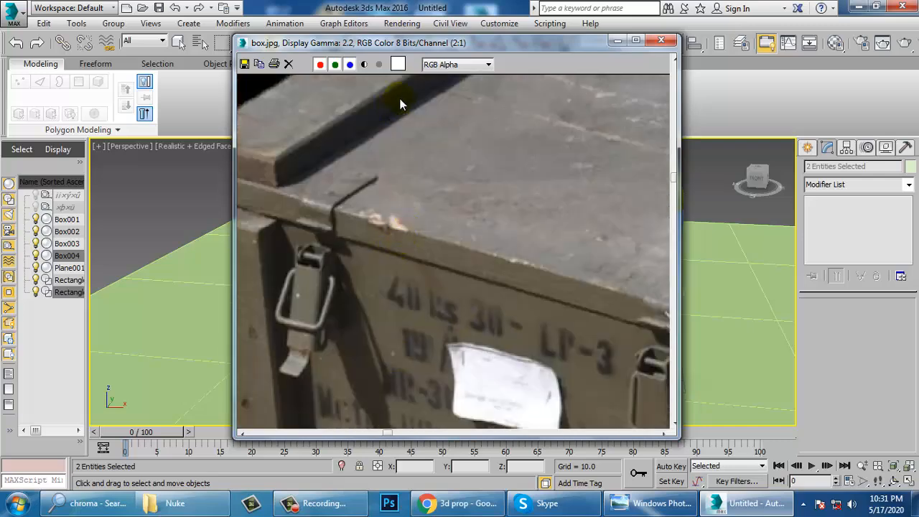
drag(437, 37, 231, 36)
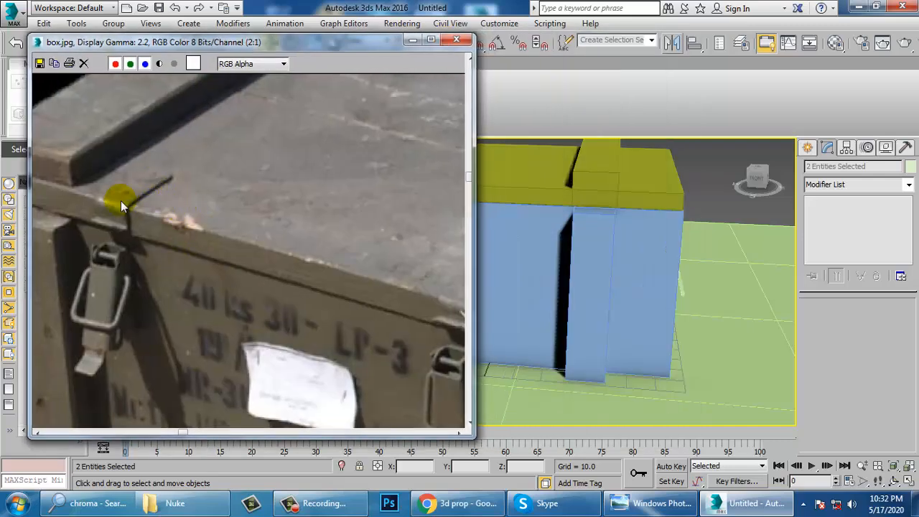
Set up the Line tool in the front view with AutoGrid and Enable In Viewport turned off.
key(f)
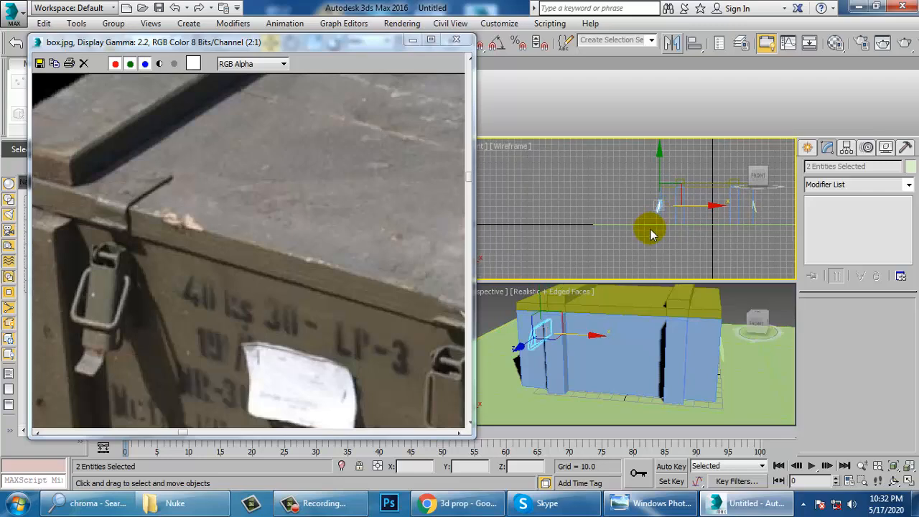
scroll(632, 251, up, 6)
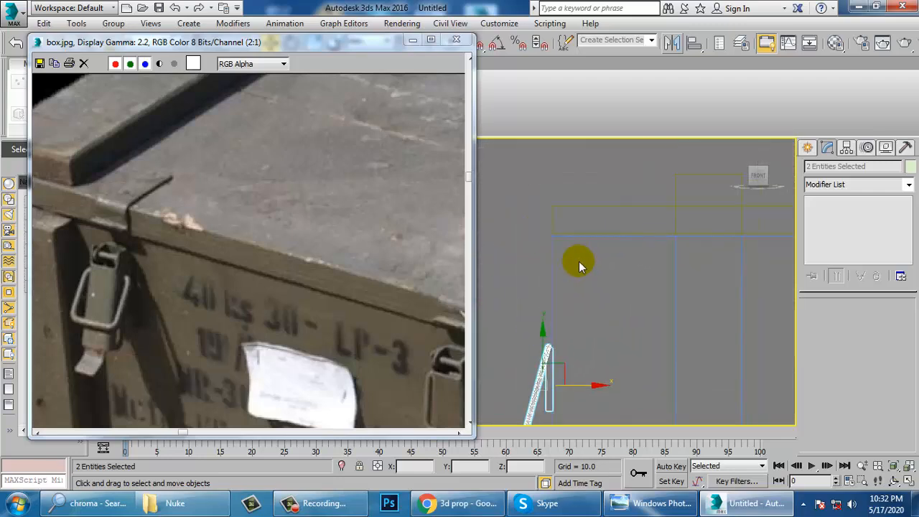
click(807, 147)
click(828, 169)
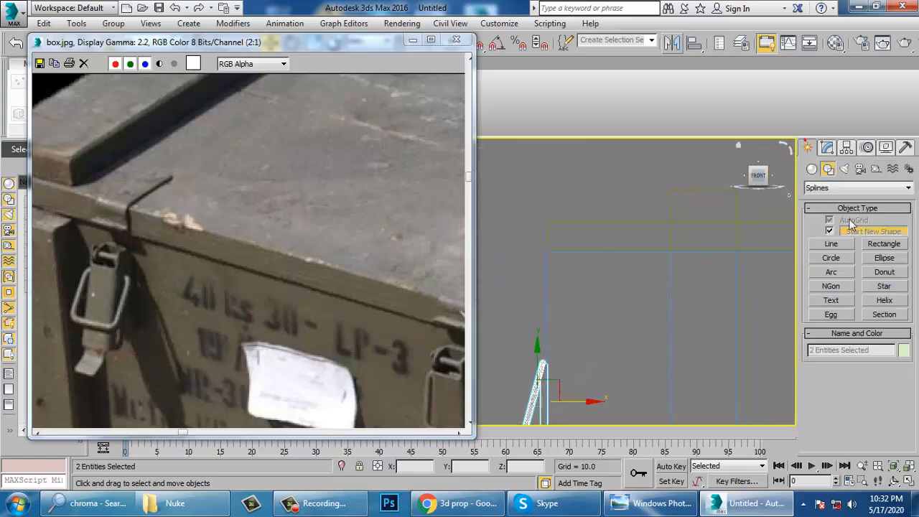
click(831, 244)
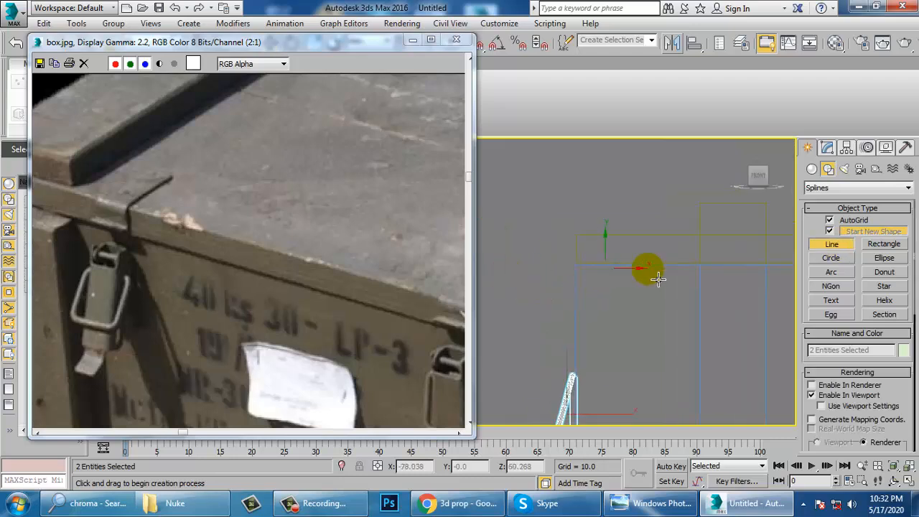
click(830, 220)
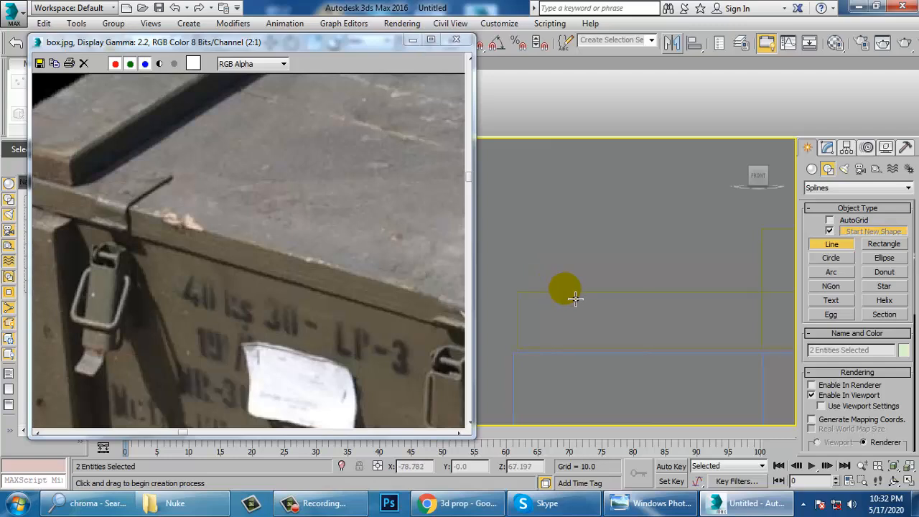
click(585, 302)
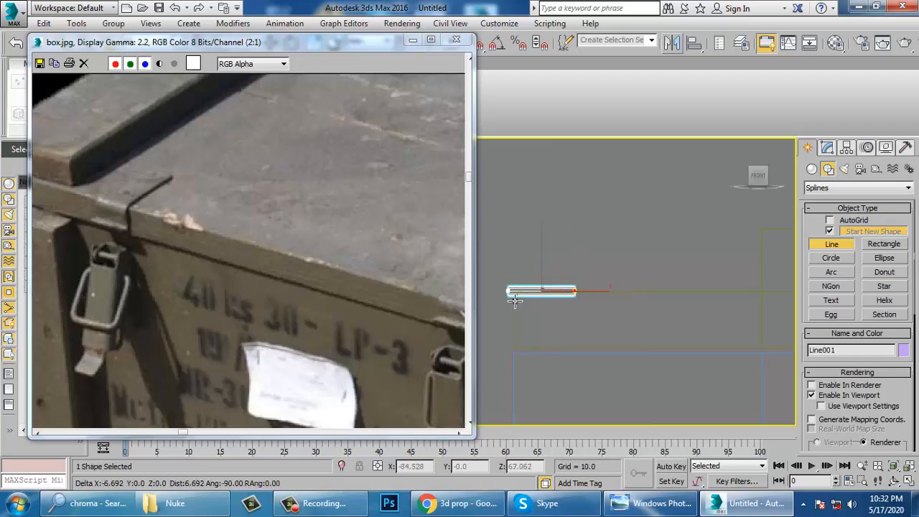
right_click(512, 294)
click(833, 397)
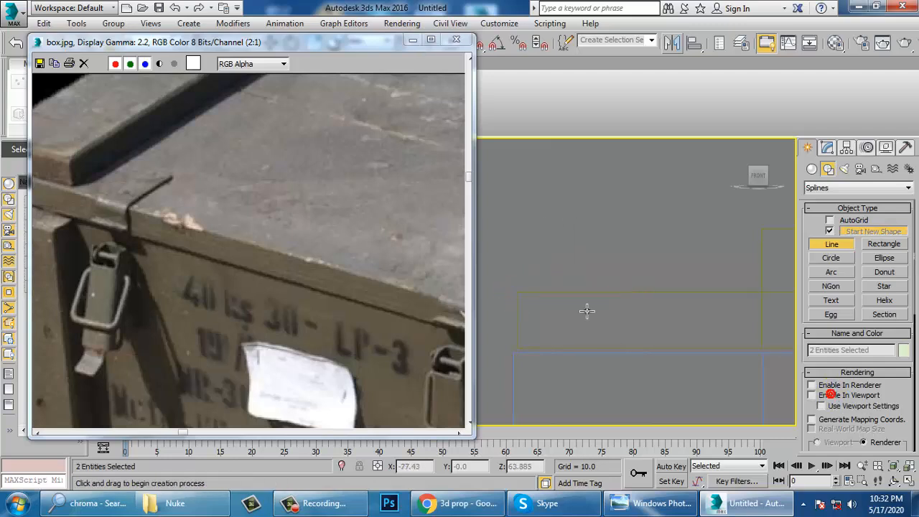
Draw an open L-shaped line along the lid's upper surface and down its side in the front view.
click(596, 292)
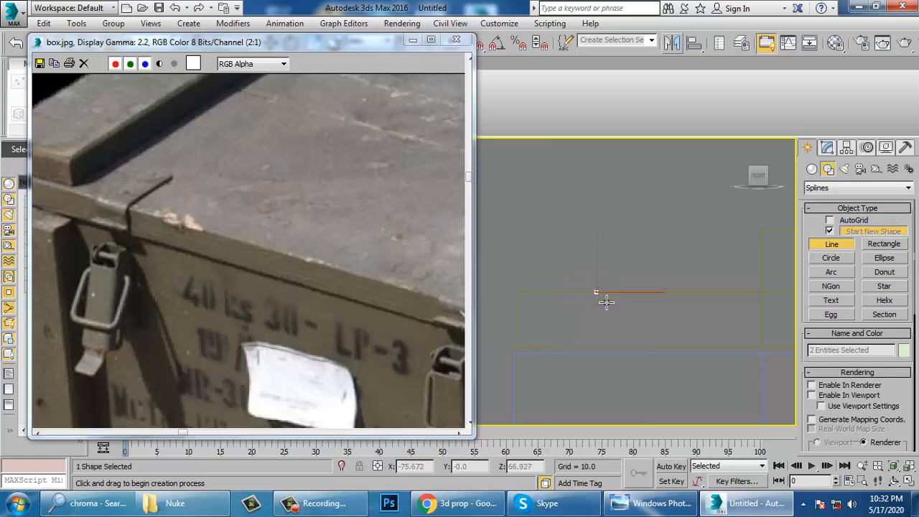
drag(525, 302, 524, 302)
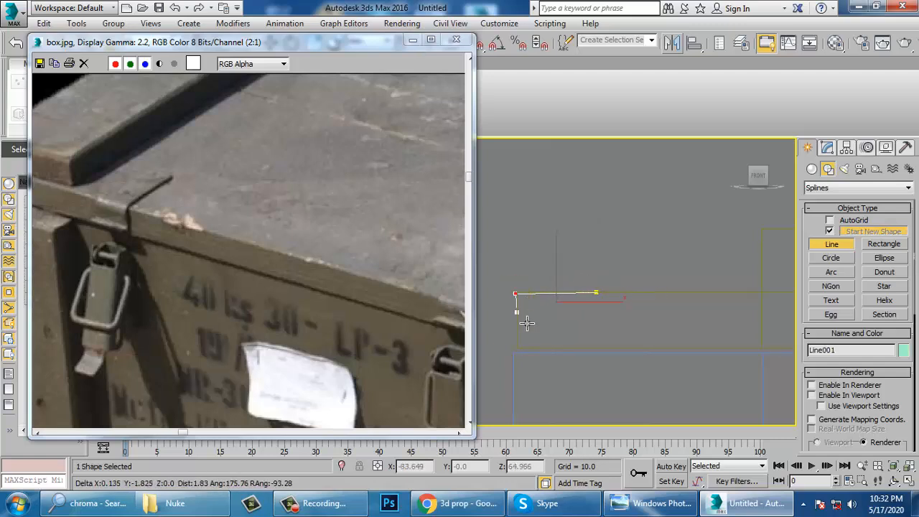
drag(525, 334, 526, 349)
right_click(525, 349)
right_click(525, 350)
Move the L-shaped line in the perspective view to the lid's front edge between the battens, at about X -9.27, Y -58.23.
key(alt+w)
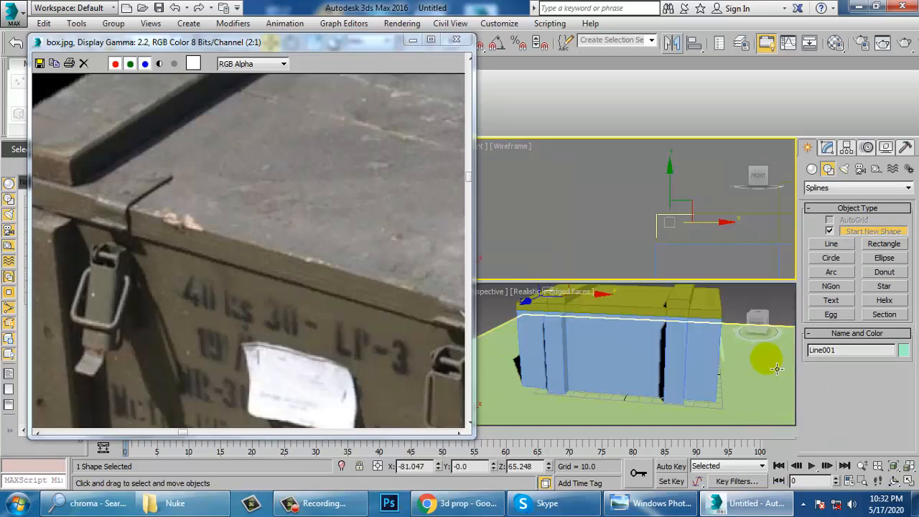
right_click(774, 369)
key(alt+w)
scroll(704, 346, down, 5)
scroll(600, 255, up, 5)
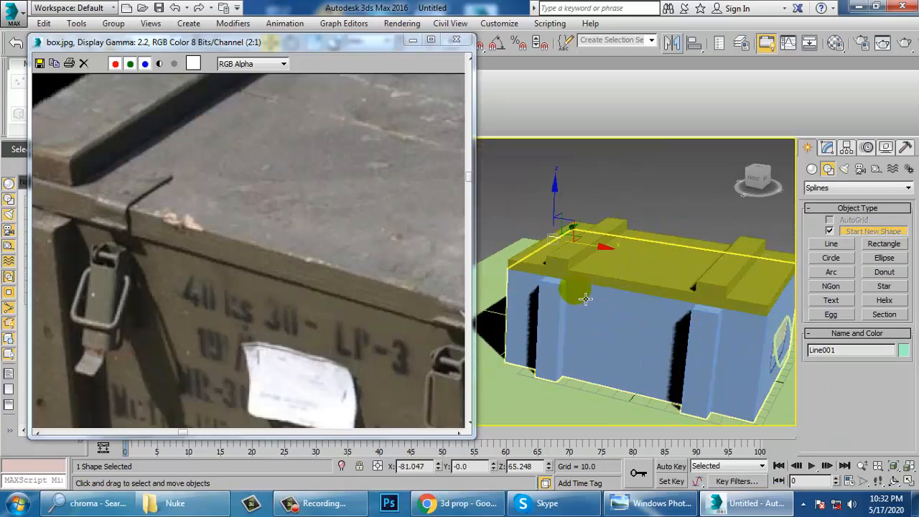
drag(605, 255, 714, 270)
alt+middle_drag(714, 269, 657, 280)
drag(700, 260, 632, 268)
scroll(653, 303, up, 3)
alt+middle_drag(748, 316, 700, 292)
scroll(700, 292, down, 3)
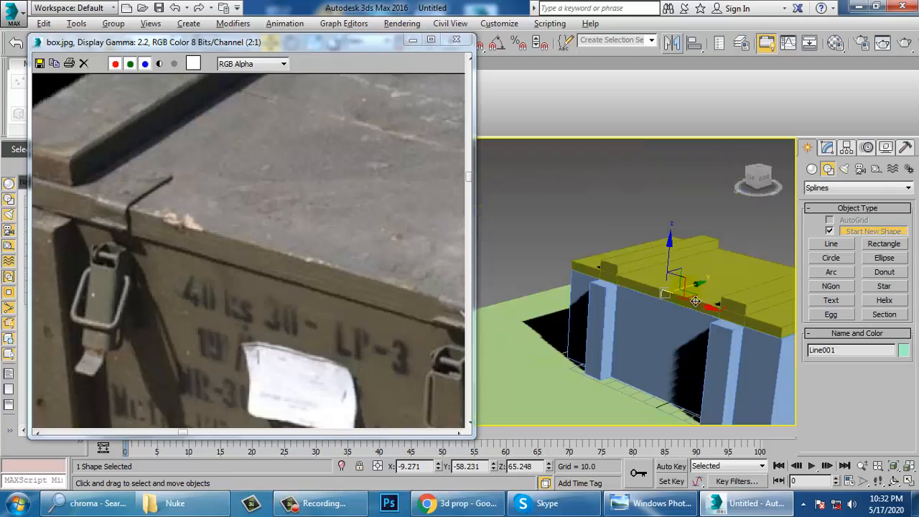
Enable angle snap at 90 degrees and rotate the L-shaped line 90 degrees about Z so it runs across the lid's depth.
scroll(682, 287, up, 3)
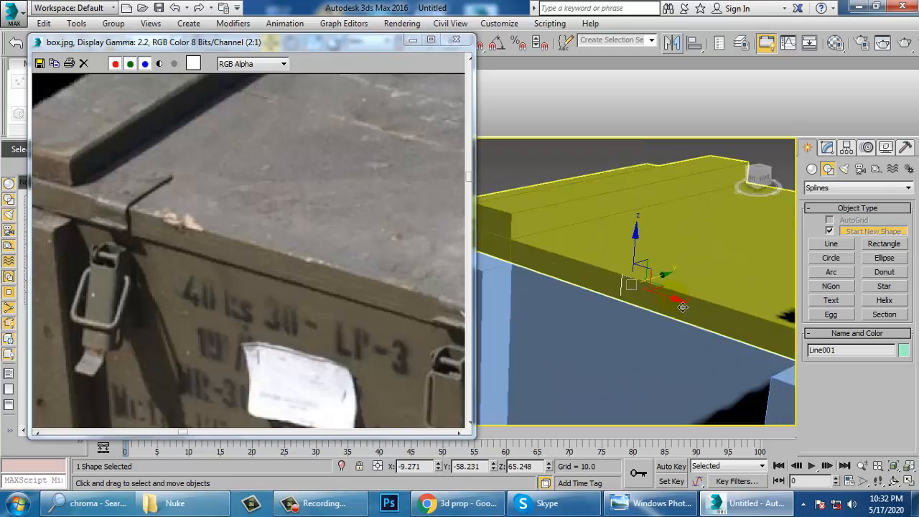
right_click(497, 45)
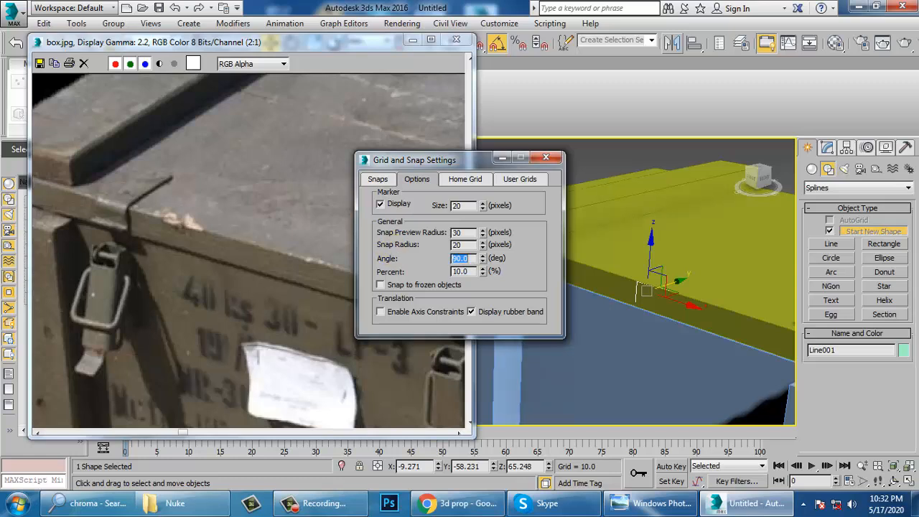
click(546, 159)
key(e)
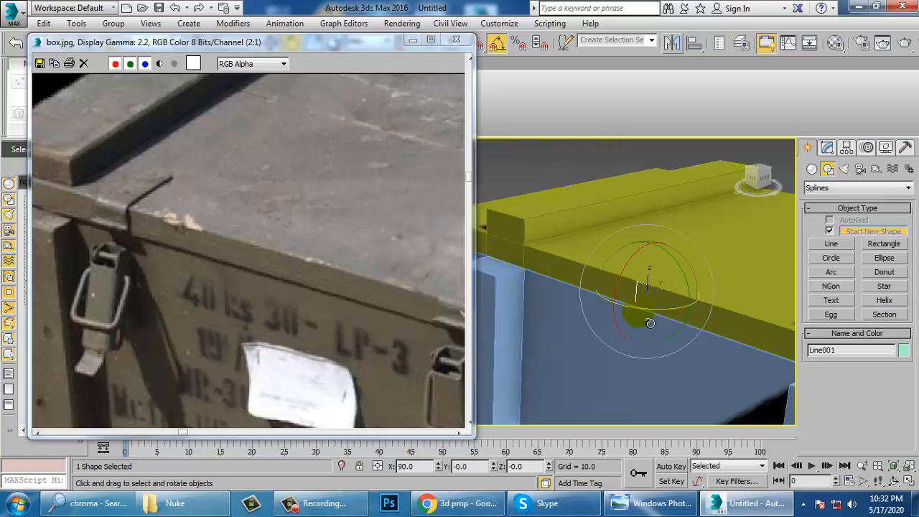
Position the L-shaped line over the lid's front edge at about Y -55.86, Z 65.45 and open its modify settings.
key(w)
mouse_move(657, 320)
alt+middle_down()
mouse_move(748, 332)
mouse_move(740, 313)
alt+middle_up()
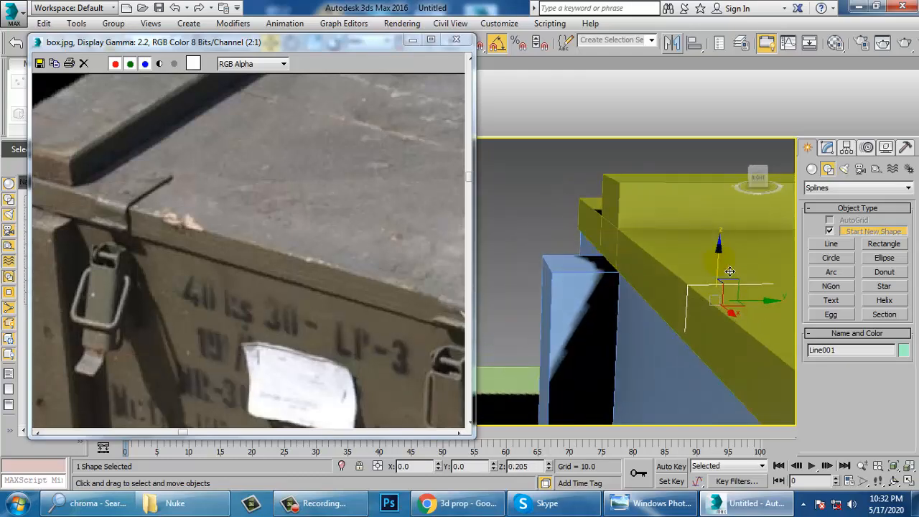
alt+middle_drag(730, 272, 685, 239)
click(830, 149)
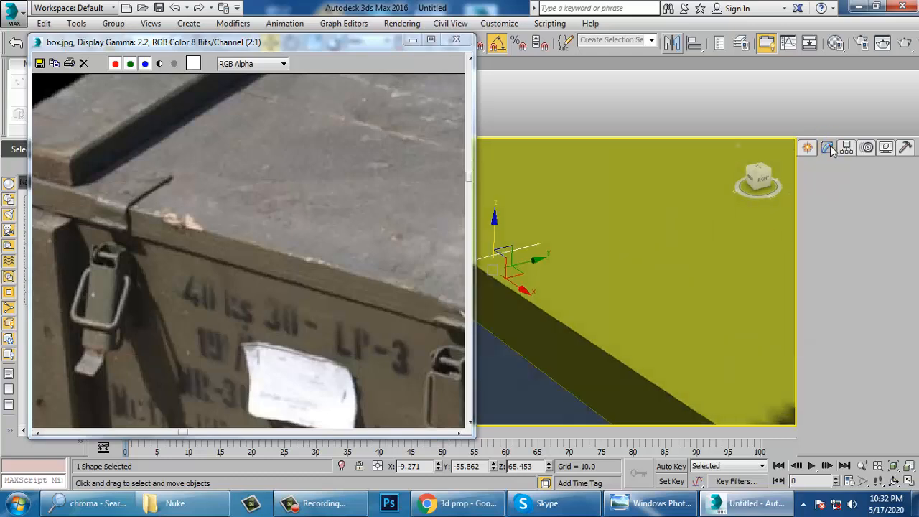
Give the L-shaped line a rectangular rendered profile with length 7.08 and width 0.58, forming a flat bracket.
scroll(647, 246, down, 3)
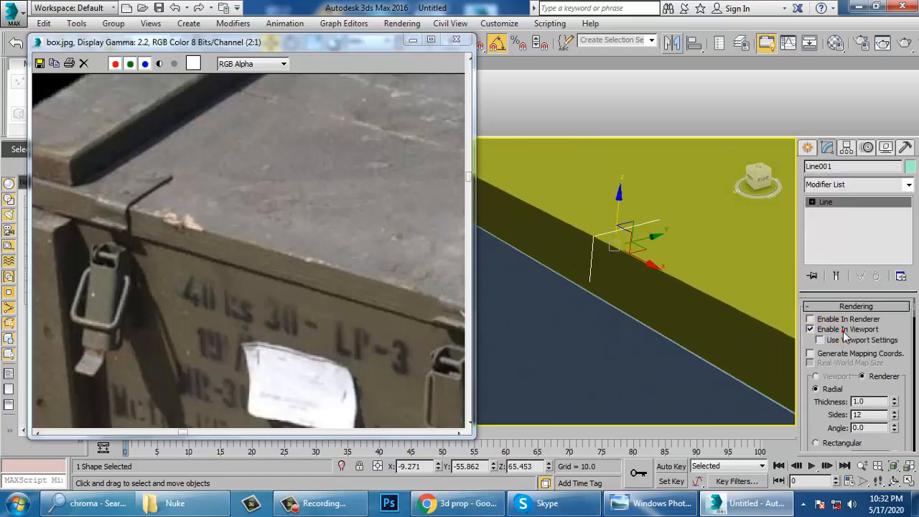
click(844, 445)
drag(844, 446, 827, 381)
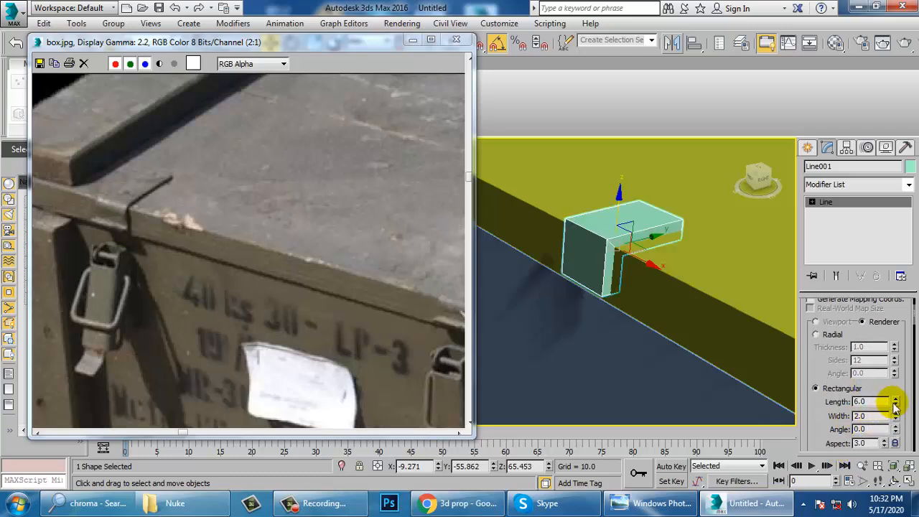
drag(895, 402, 907, 474)
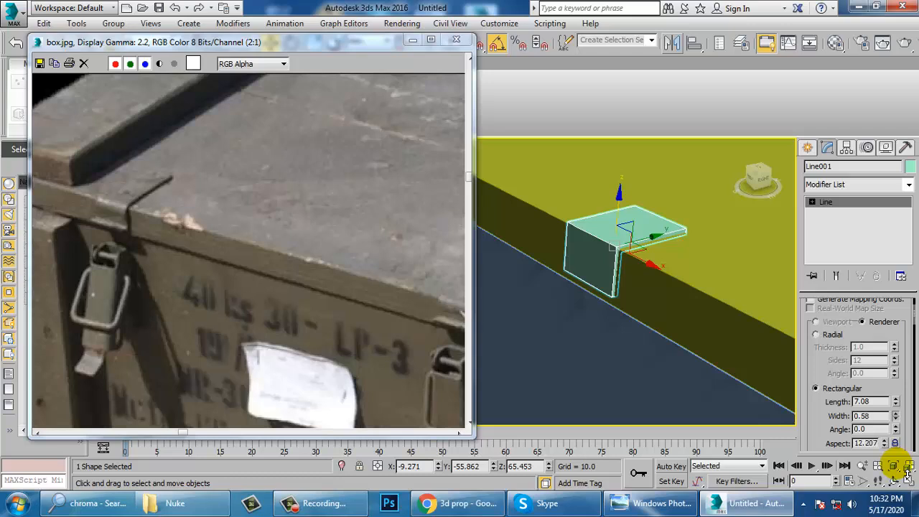
Extend the bracket's end vertex on the lid to about Y -45.79, and raise the whole bracket to about Z 65.86.
alt+middle_drag(757, 348, 670, 308)
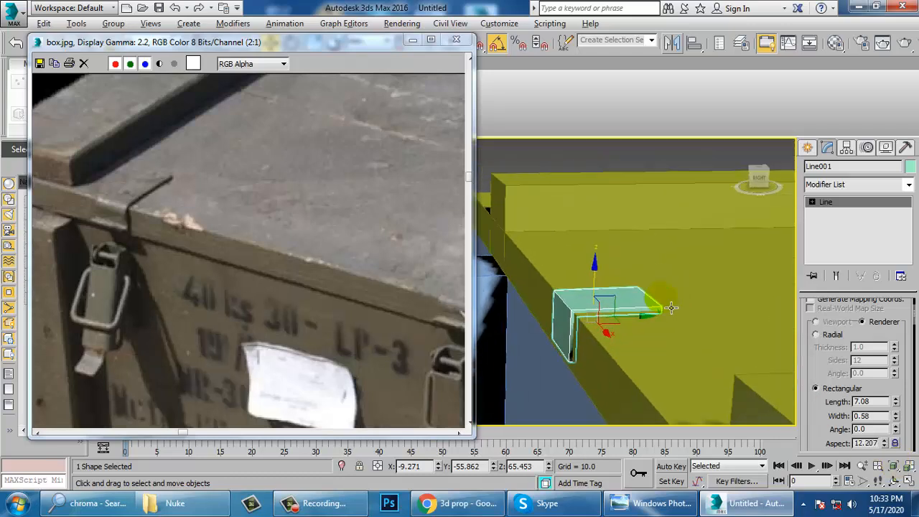
click(836, 212)
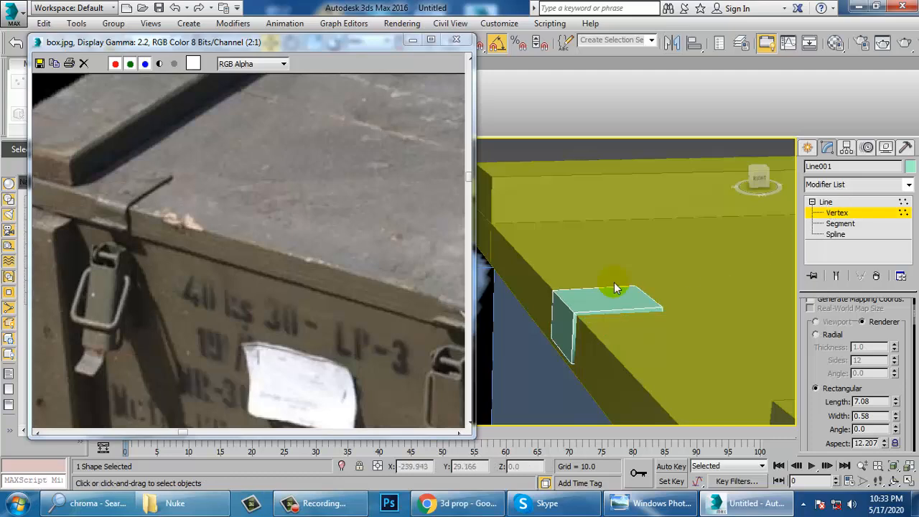
drag(706, 309, 747, 308)
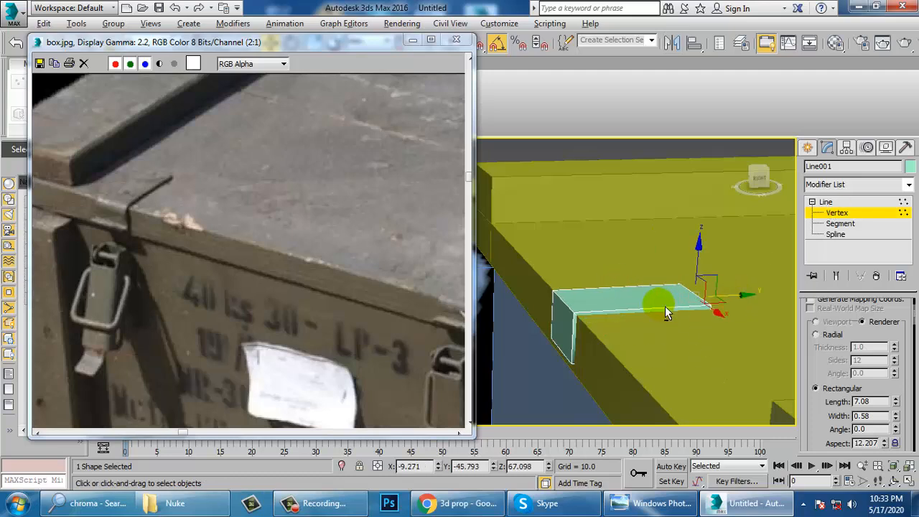
alt+middle_drag(664, 309, 623, 309)
click(867, 202)
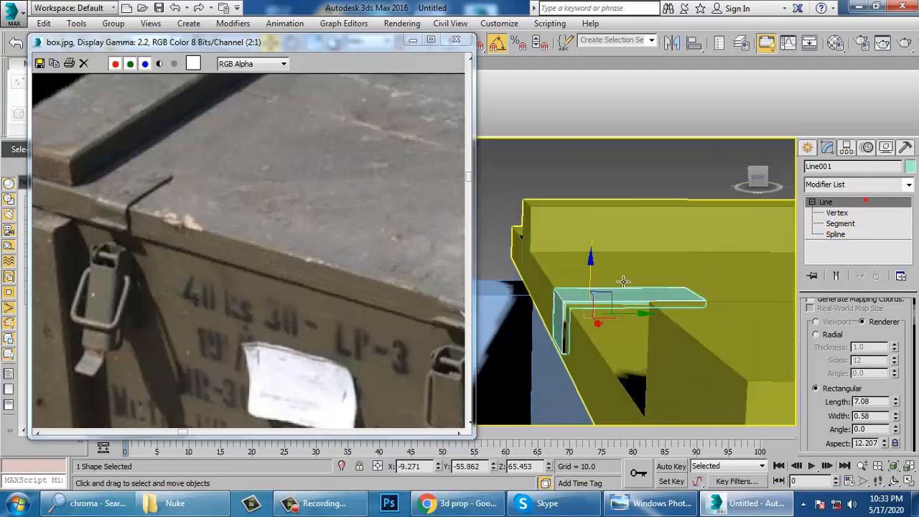
drag(604, 283, 599, 279)
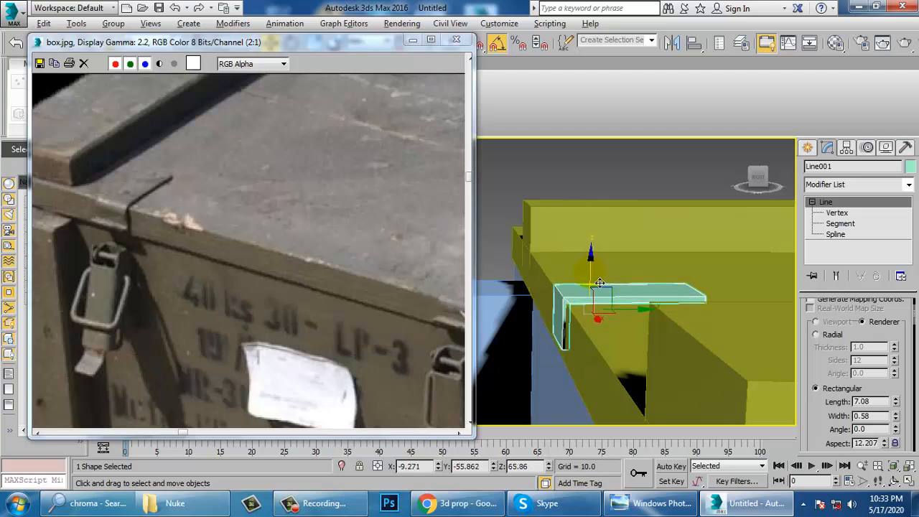
alt+middle_drag(599, 283, 639, 293)
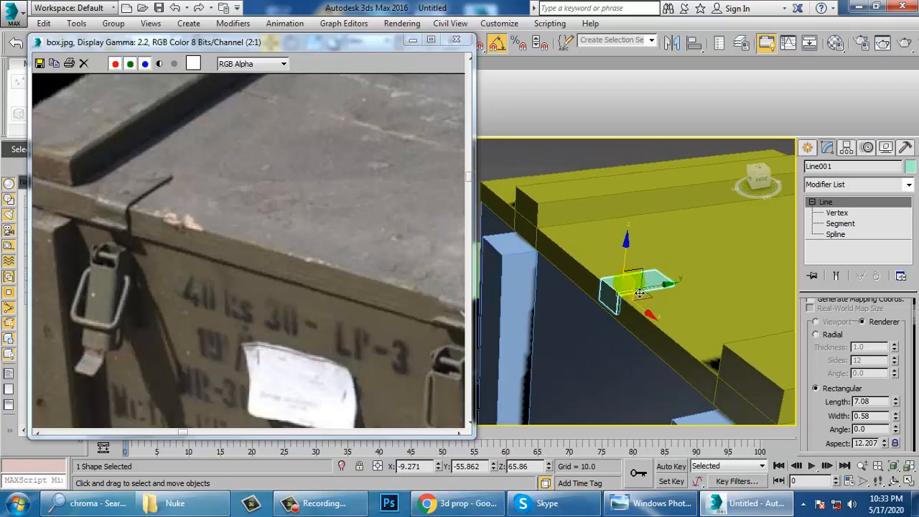
Fillet the bracket's corner vertex by about 0.939 to round its bend over the lid's front edge.
click(856, 212)
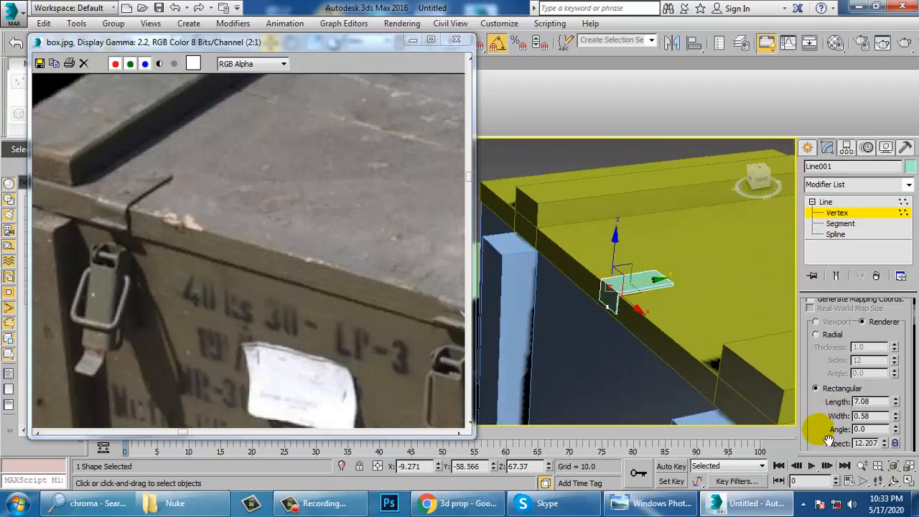
scroll(818, 423, down, 5)
scroll(833, 402, down, 10)
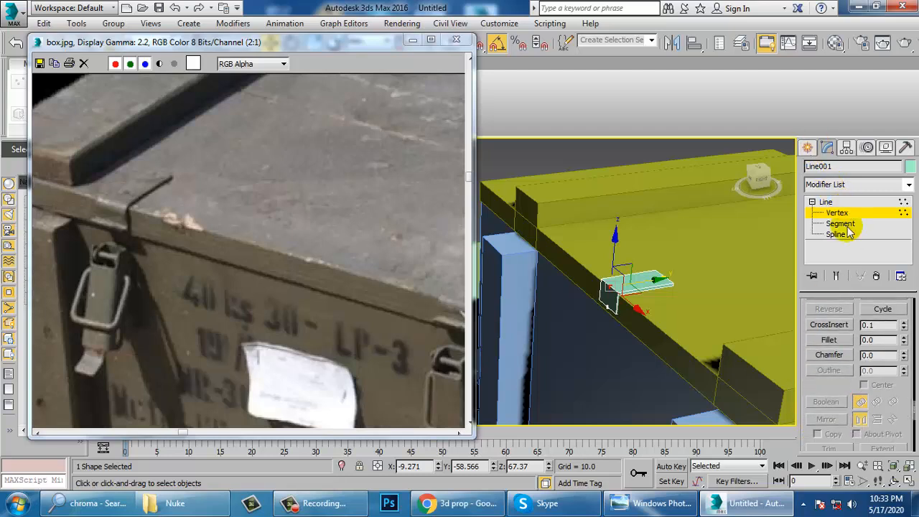
click(829, 339)
scroll(694, 305, up, 5)
scroll(648, 302, down, 5)
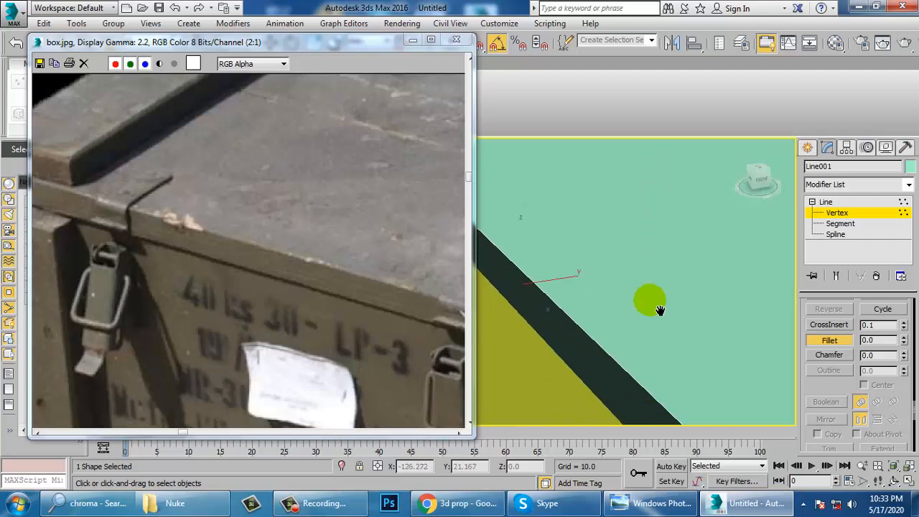
mouse_move(627, 323)
mouse_down()
mouse_move(622, 298)
mouse_move(632, 318)
mouse_up()
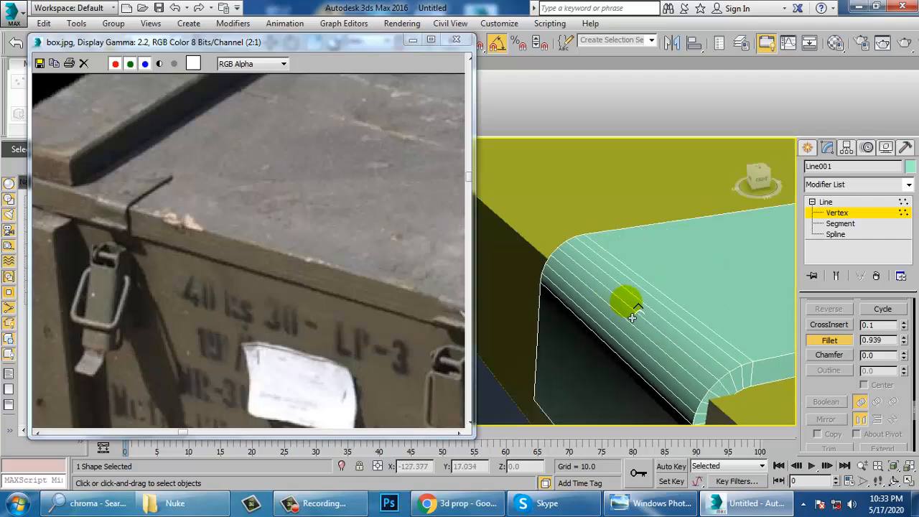
scroll(632, 318, down, 6)
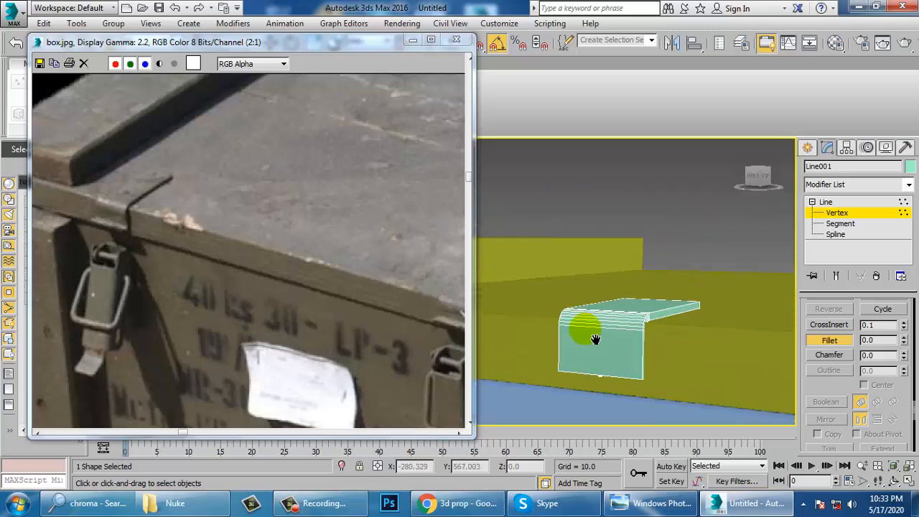
key(w)
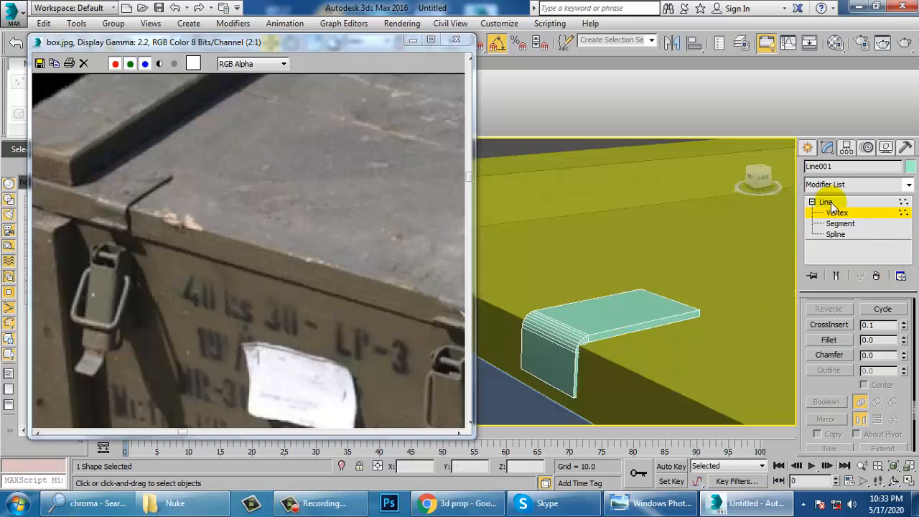
Narrow the bracket along X and move it along the lid's front edge to about X -37.52, near the first batten.
click(827, 202)
alt+middle_drag(687, 335, 635, 351)
scroll(662, 365, down, 6)
key(r)
key(r)
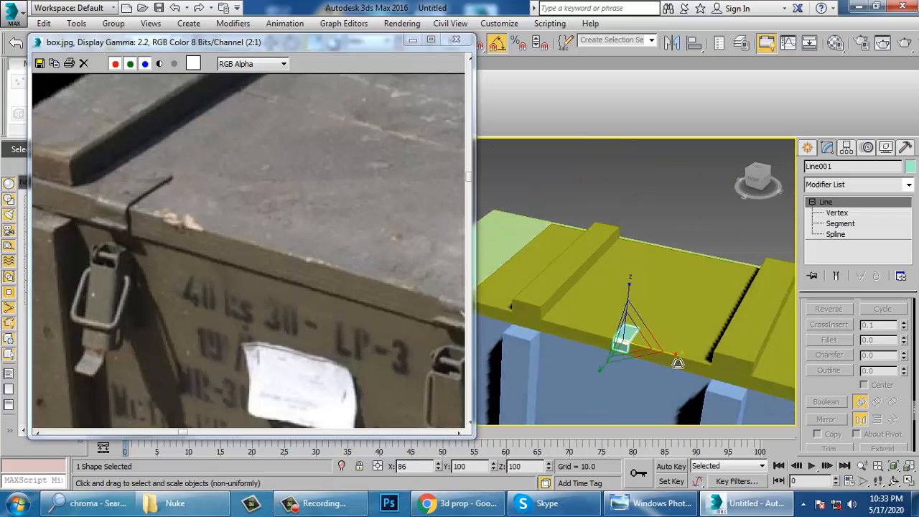
key(w)
alt+middle_drag(670, 360, 618, 363)
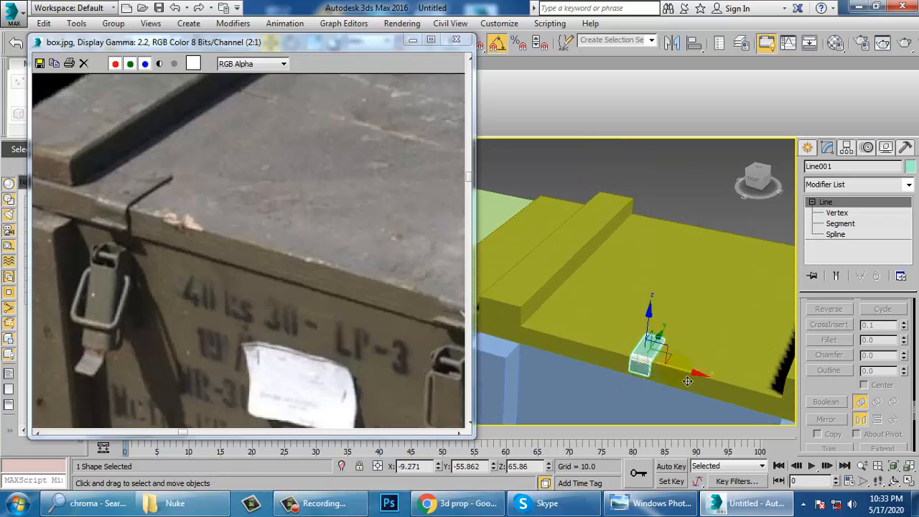
drag(609, 363, 586, 357)
Make one copy of the bracket along the lid's front edge at about X 17.22, near the second batten.
scroll(586, 358, down, 6)
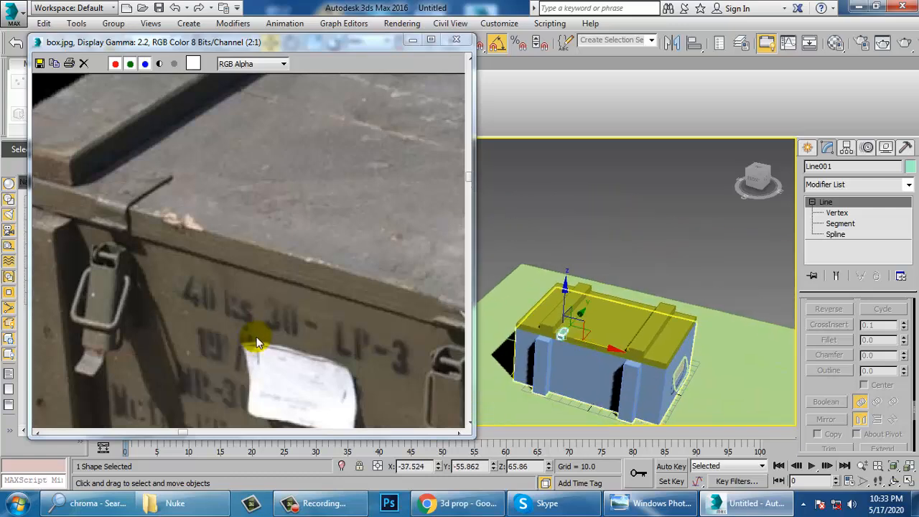
middle_drag(329, 348, 251, 323)
scroll(538, 324, up, 6)
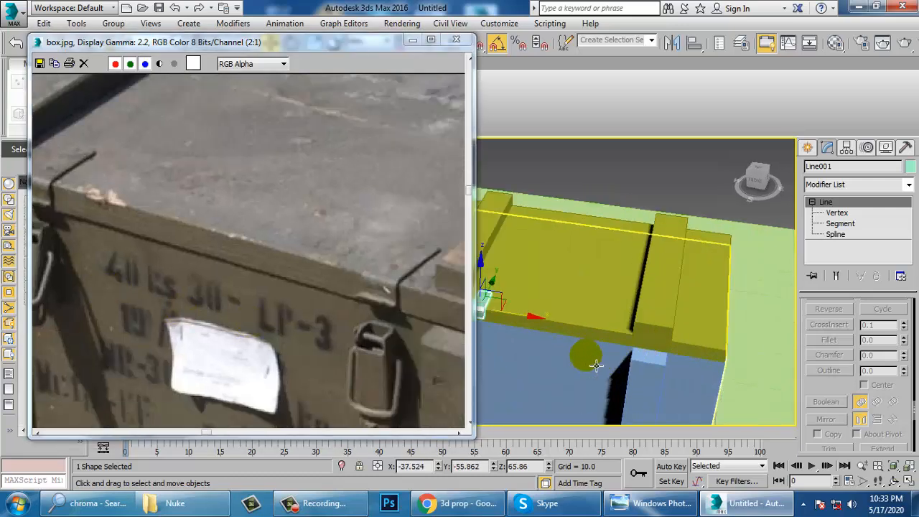
shift+drag(535, 325, 660, 346)
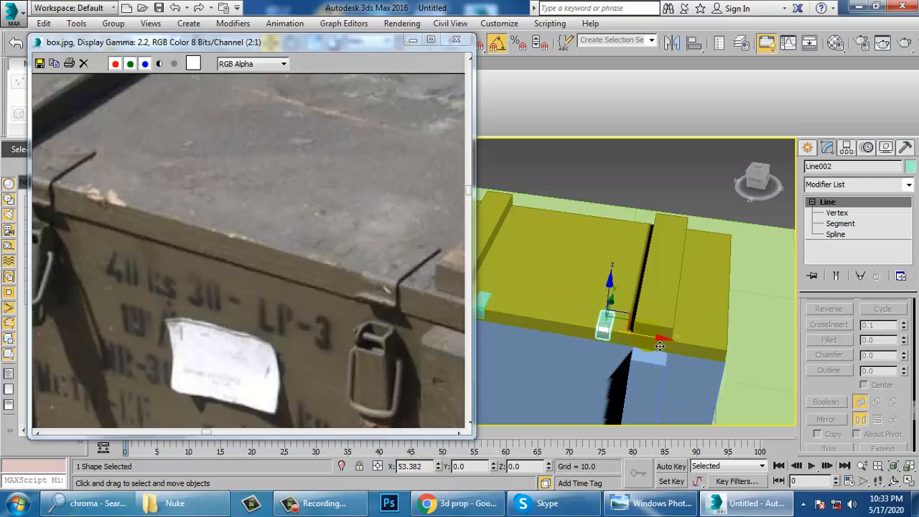
click(468, 307)
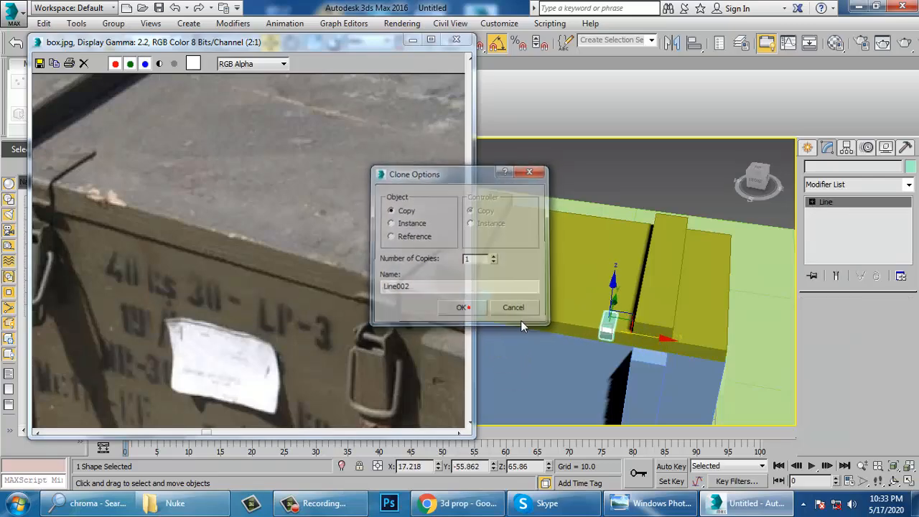
Move the reference image aside, bring its front latch into view, and examine the crate in the top and front views.
key(alt+w)
drag(379, 45, 291, 52)
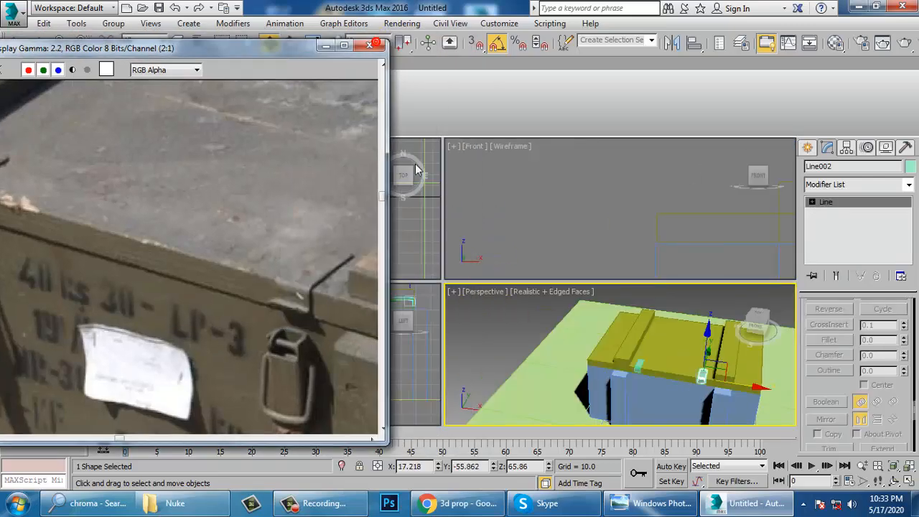
click(415, 241)
key(alt+w)
scroll(597, 256, down, 5)
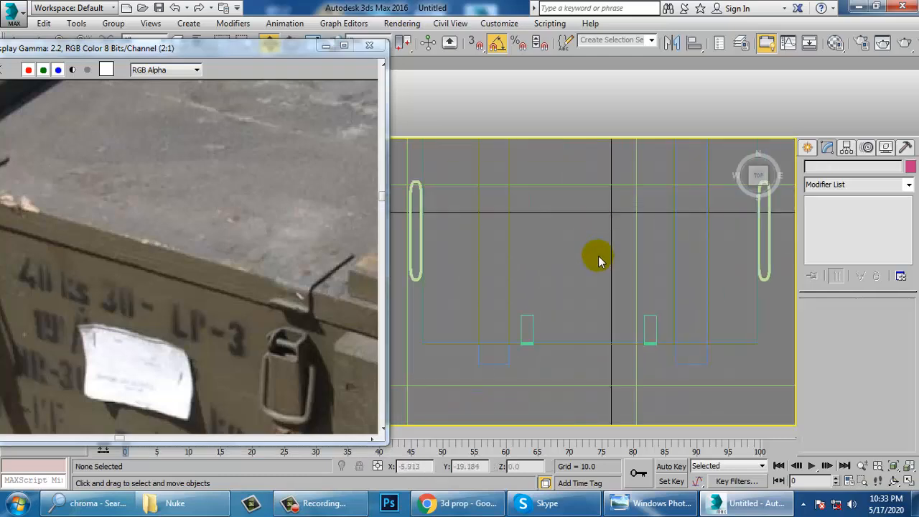
middle_drag(263, 355, 225, 239)
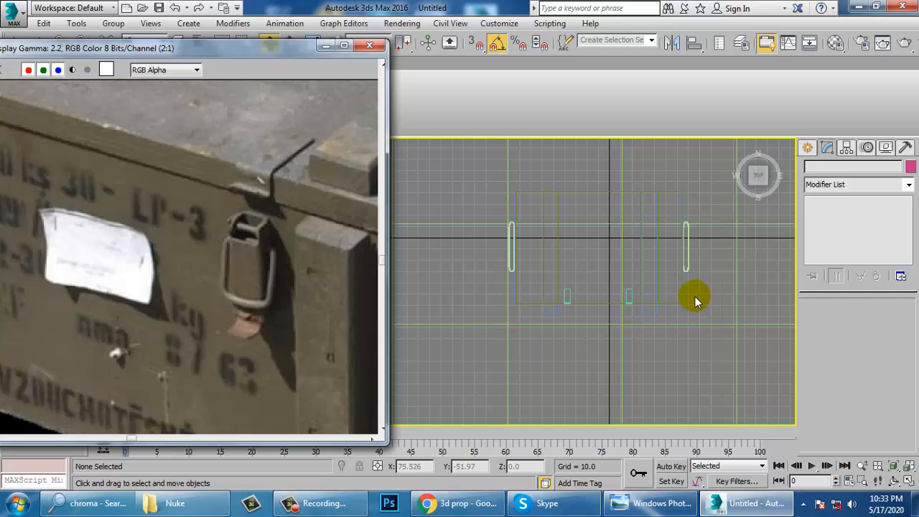
key(alt+w)
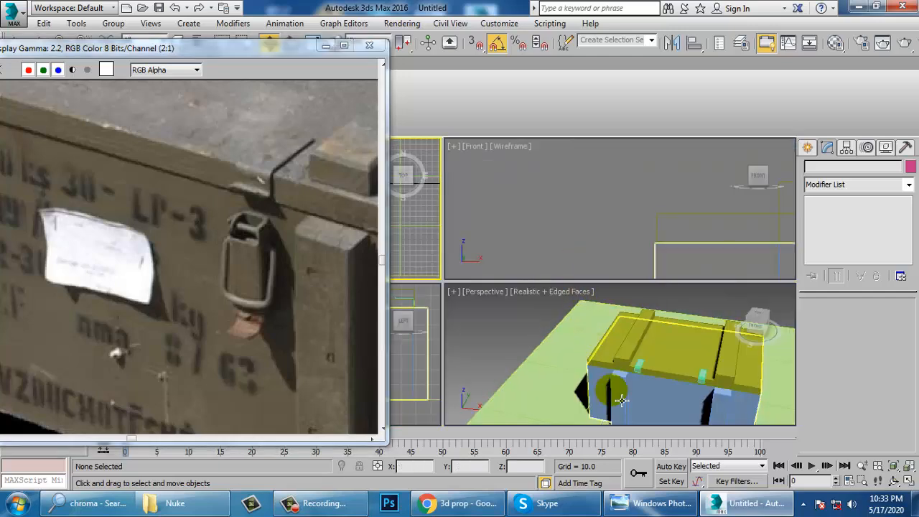
click(578, 224)
key(alt+w)
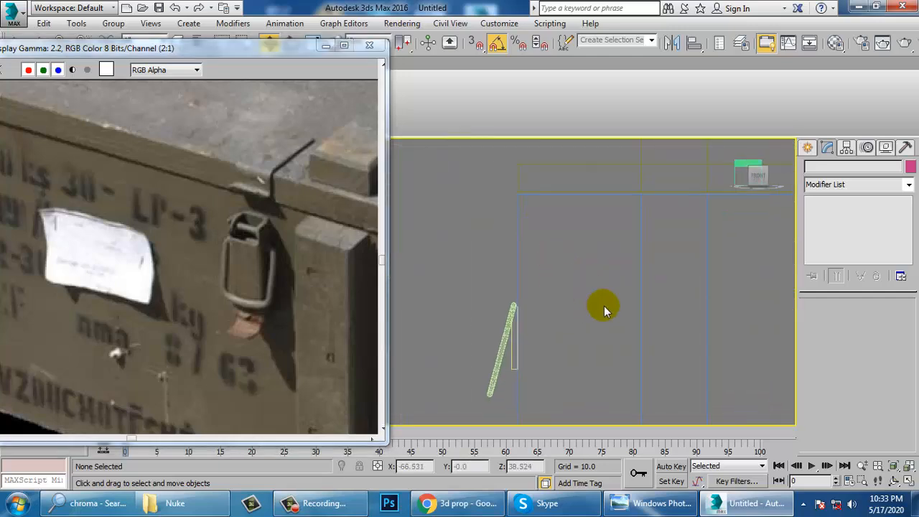
key(alt+w)
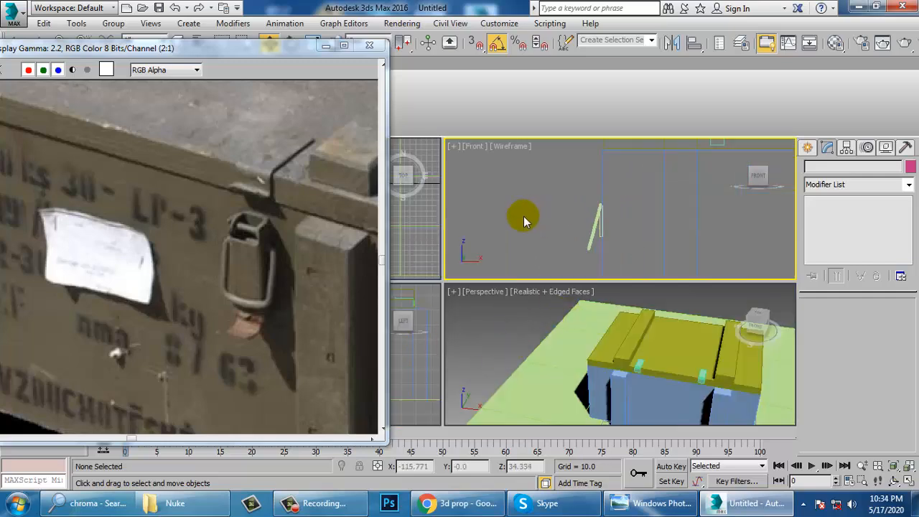
Create a box about 12.75 long and 2.35 wide in the left view, in front of the crate, for the latch.
click(417, 365)
key(alt+w)
scroll(679, 312, up, 2)
middle_drag(679, 311, 569, 301)
scroll(566, 305, down, 4)
click(252, 281)
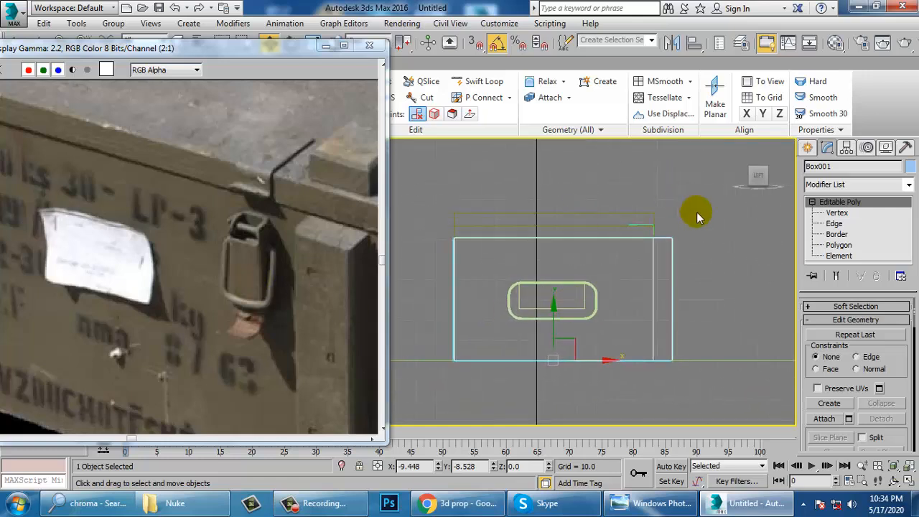
click(807, 148)
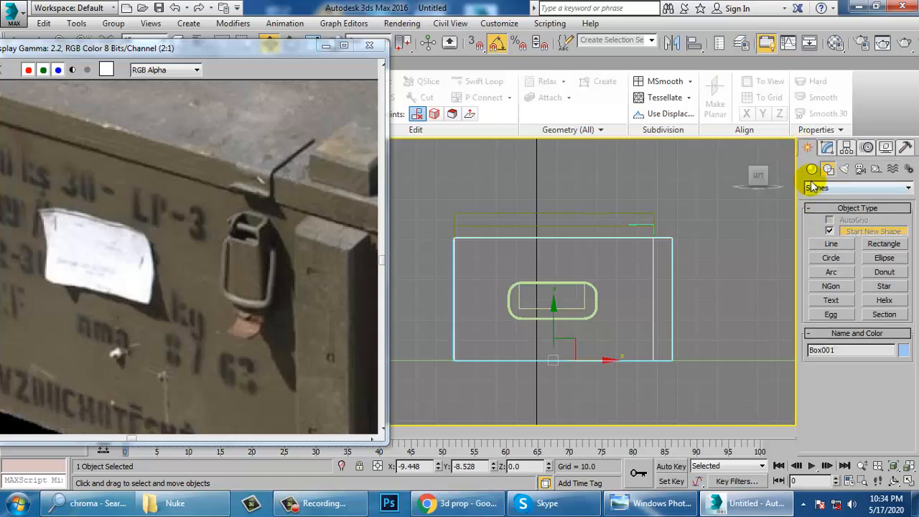
click(812, 169)
click(831, 232)
middle_drag(455, 303, 380, 308)
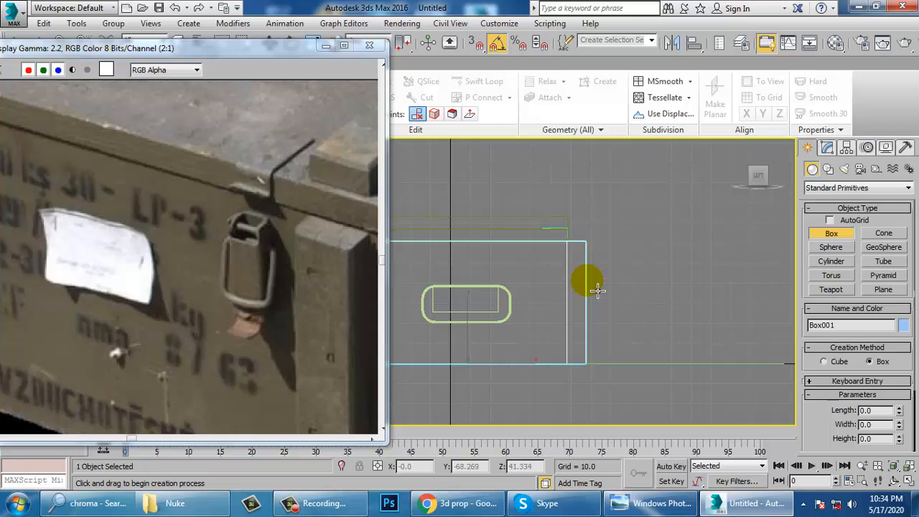
drag(598, 289, 607, 325)
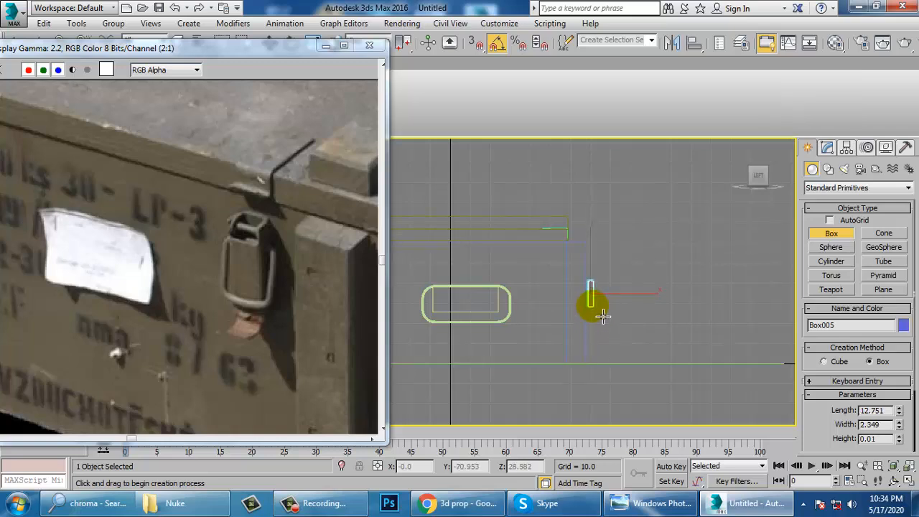
click(596, 306)
Scale the latch box wider along X in the perspective view.
key(w)
key(alt+w)
middle_click(635, 353)
key(z)
key(alt+w)
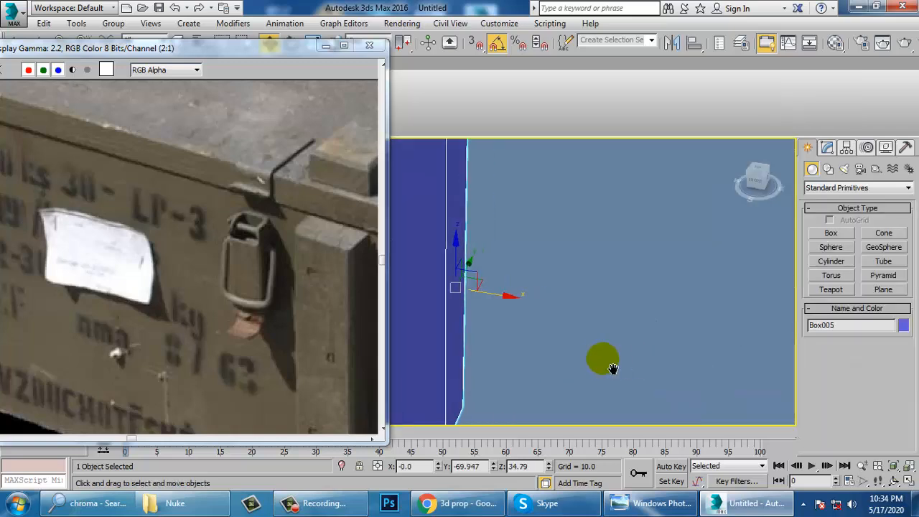
scroll(612, 365, down, 5)
key(r)
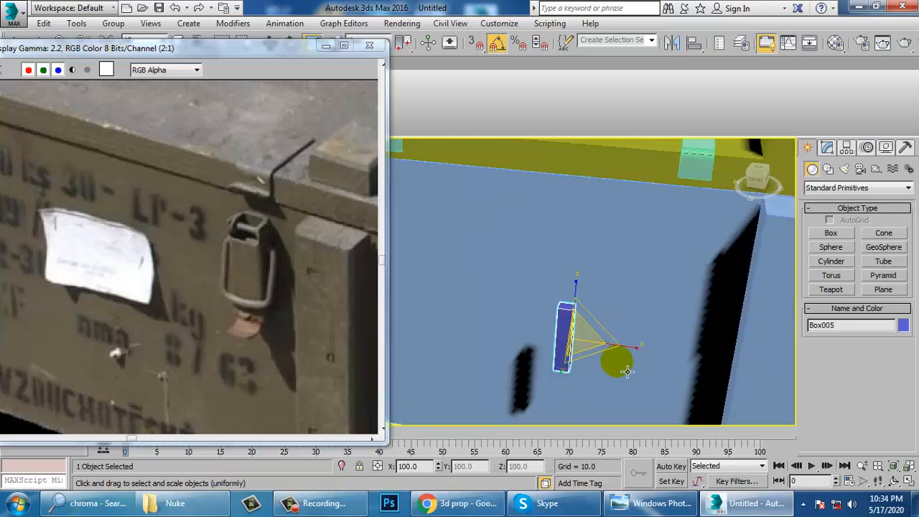
key(r)
drag(639, 359, 671, 355)
key(w)
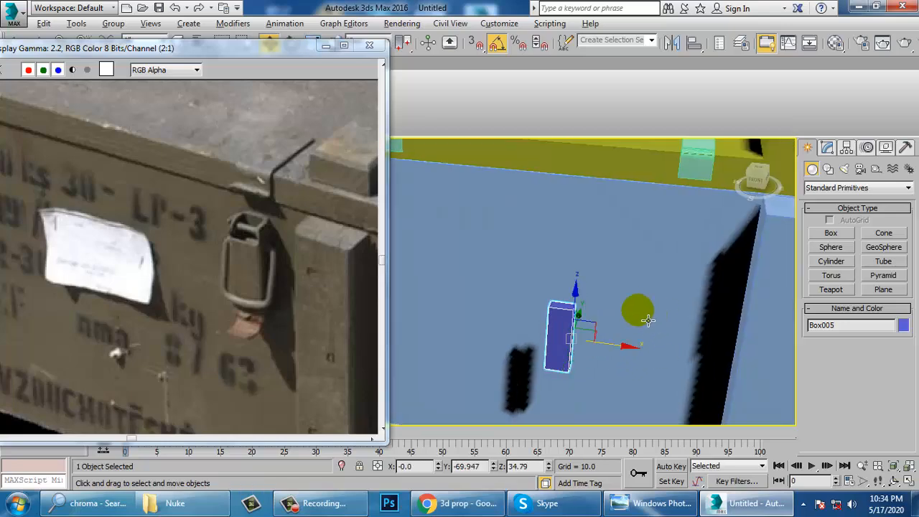
Move the latch box back along Y to about -58.07, up to the crate's front face.
scroll(649, 321, down, 4)
alt+middle_drag(647, 319, 591, 339)
drag(616, 325, 645, 322)
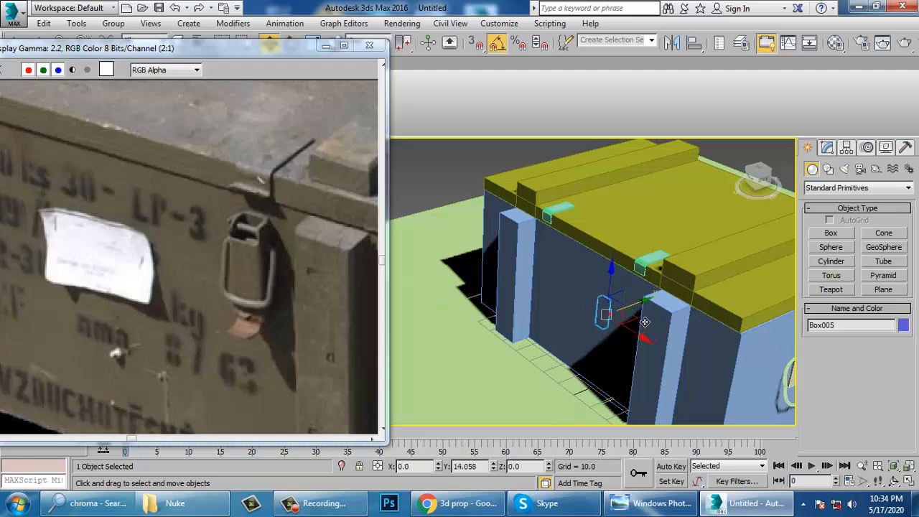
key(z)
alt+middle_drag(606, 338, 612, 341)
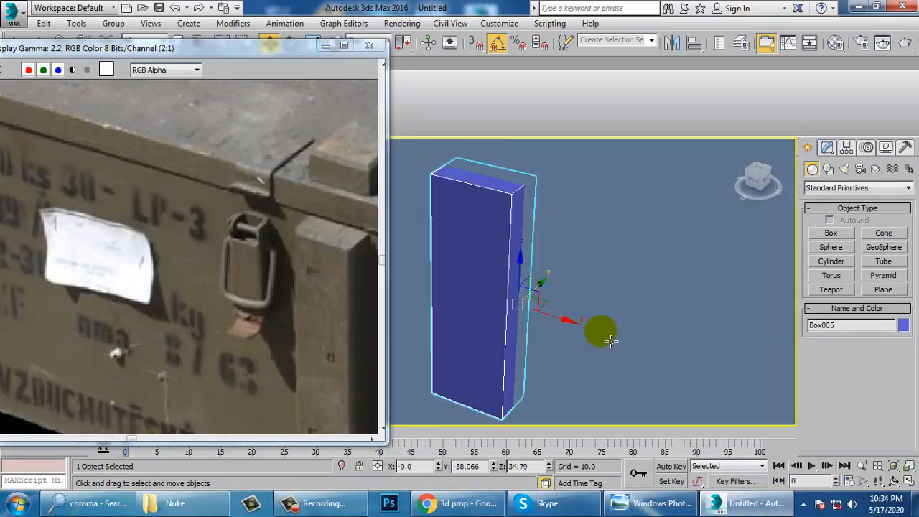
Move the latch box to about X 17.27 and Z 47.38, below the lid bracket near the second batten.
scroll(612, 335, down, 5)
drag(619, 341, 722, 362)
alt+middle_drag(674, 311, 659, 323)
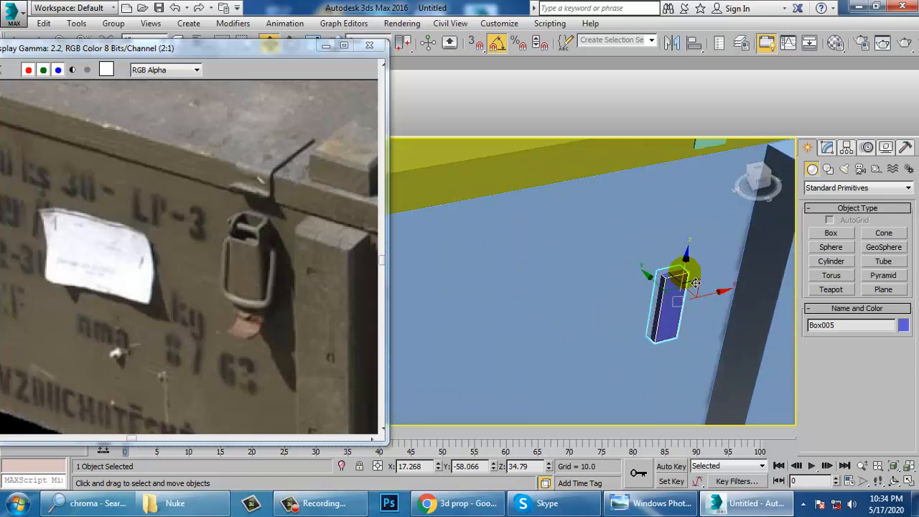
drag(695, 284, 704, 216)
alt+middle_drag(704, 216, 725, 219)
scroll(703, 217, up, 5)
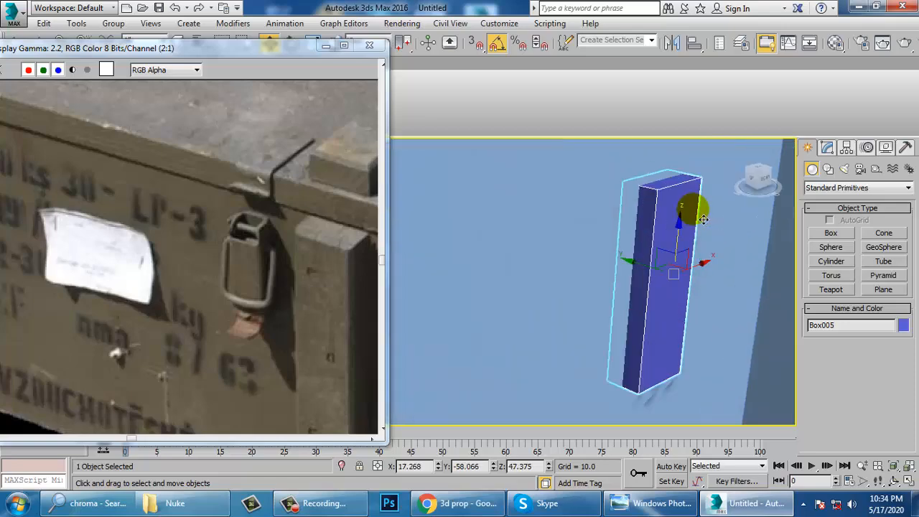
Shift the latch box outward to about Y -58.96 and convert it to an editable poly.
drag(653, 273, 668, 277)
alt+middle_drag(668, 276, 618, 240)
middle_drag(567, 214, 578, 265)
right_click(569, 251)
mouse_move(621, 392)
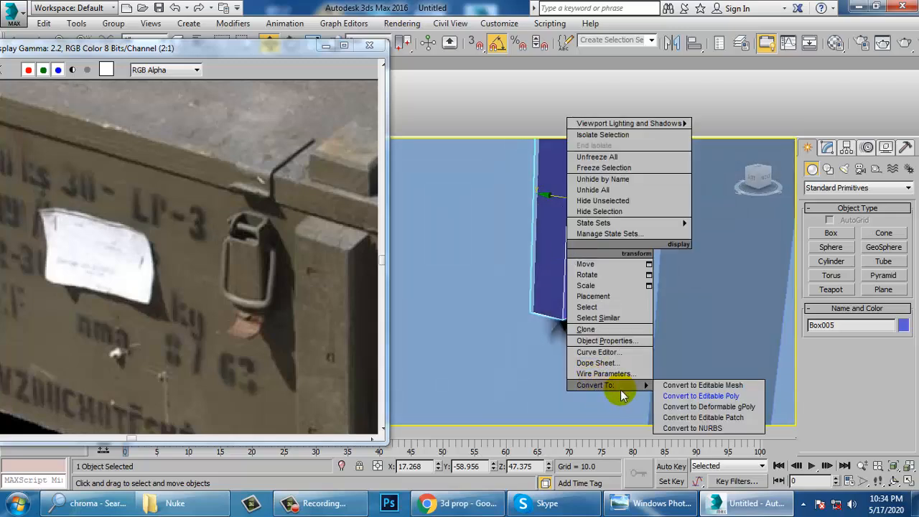
click(694, 395)
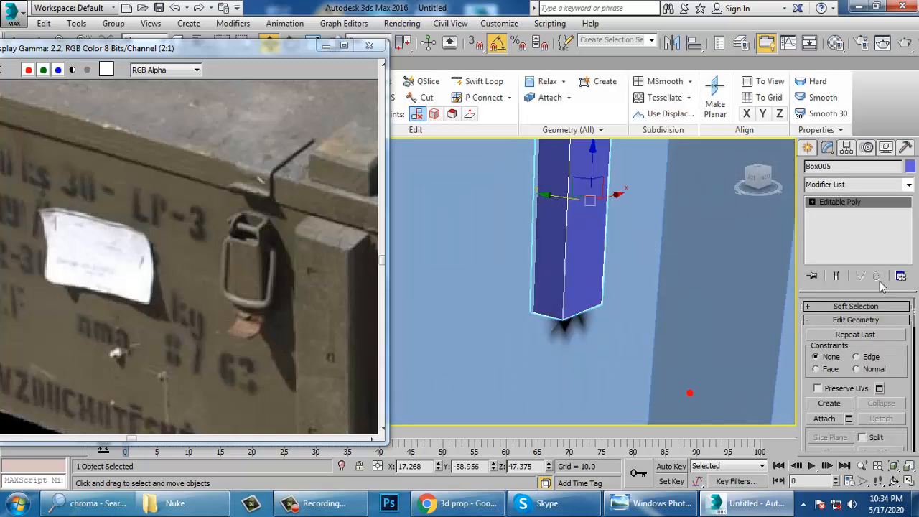
Connect the latch box's short depth edges with one segment and a slide of 46.
click(812, 202)
click(833, 223)
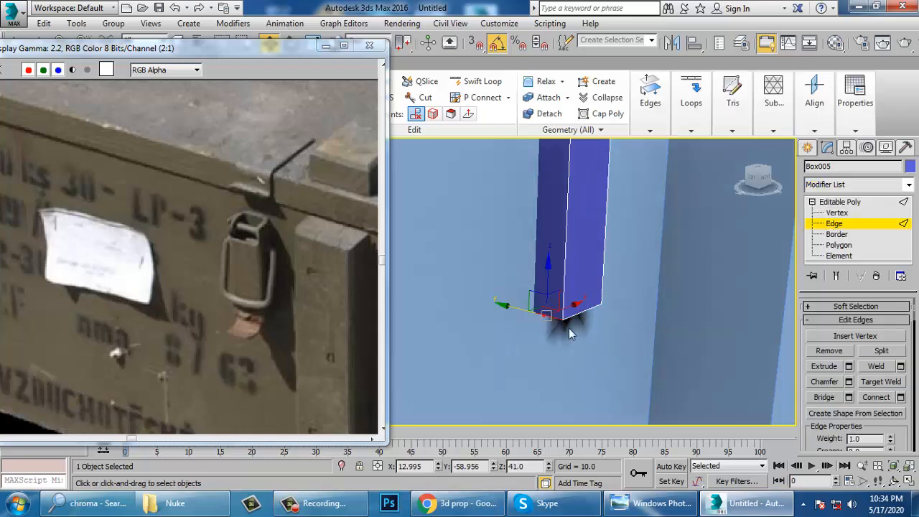
click(901, 397)
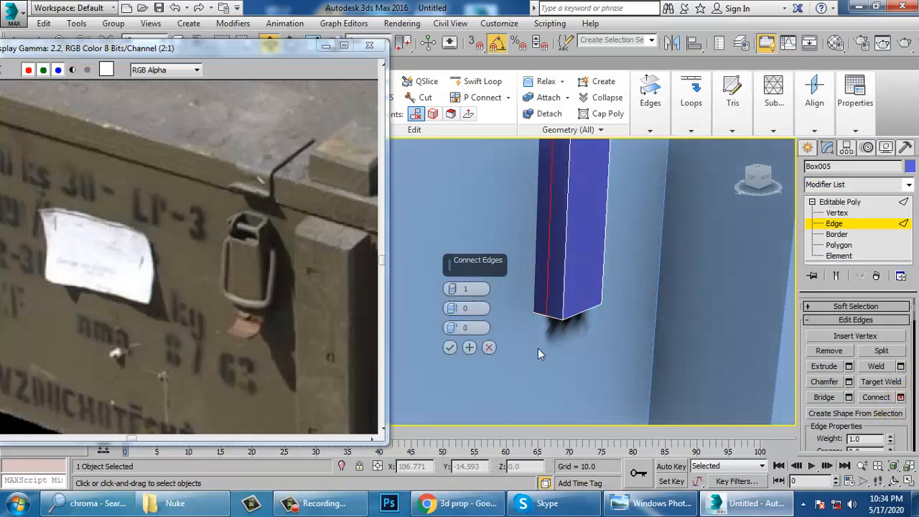
drag(456, 339, 424, 205)
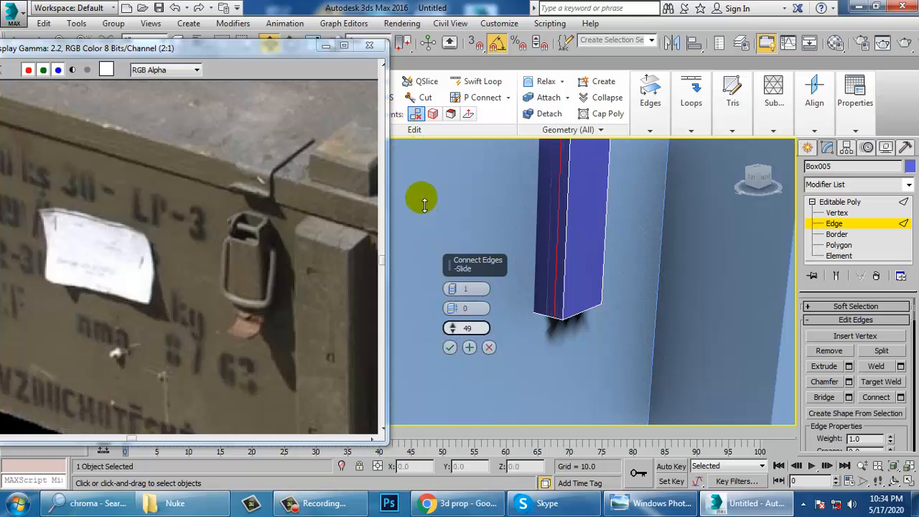
click(450, 348)
Extrude the outer strip of the latch's underside by 10, and raise its end face to about Z 39.9.
alt+middle_drag(594, 316, 563, 273)
key(4)
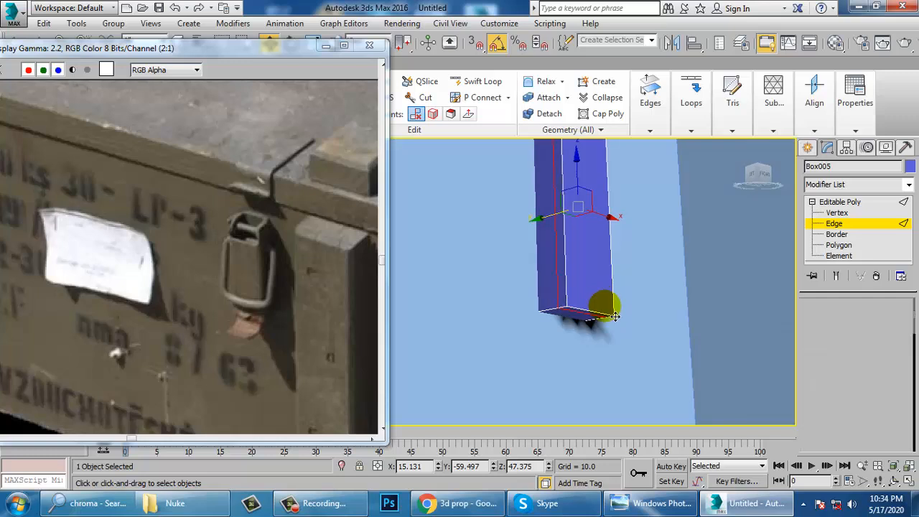
key(4)
click(595, 319)
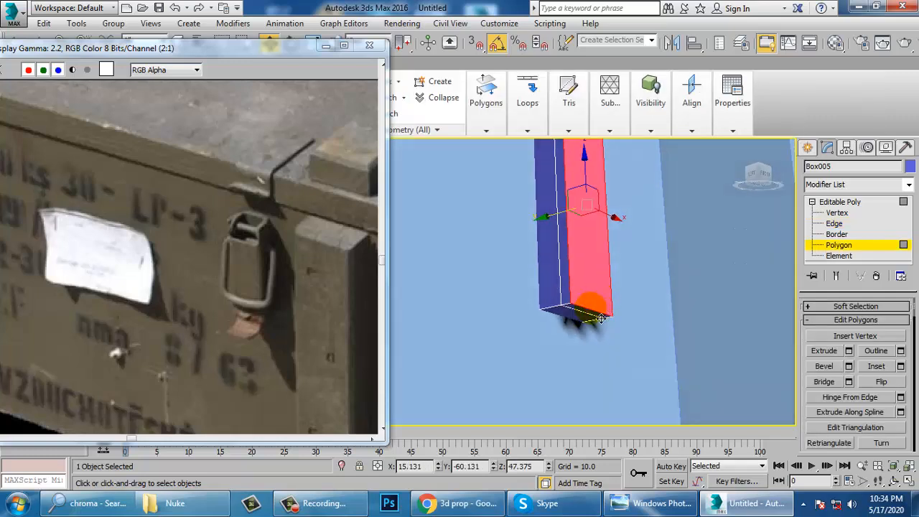
click(595, 319)
alt+middle_drag(597, 322, 611, 348)
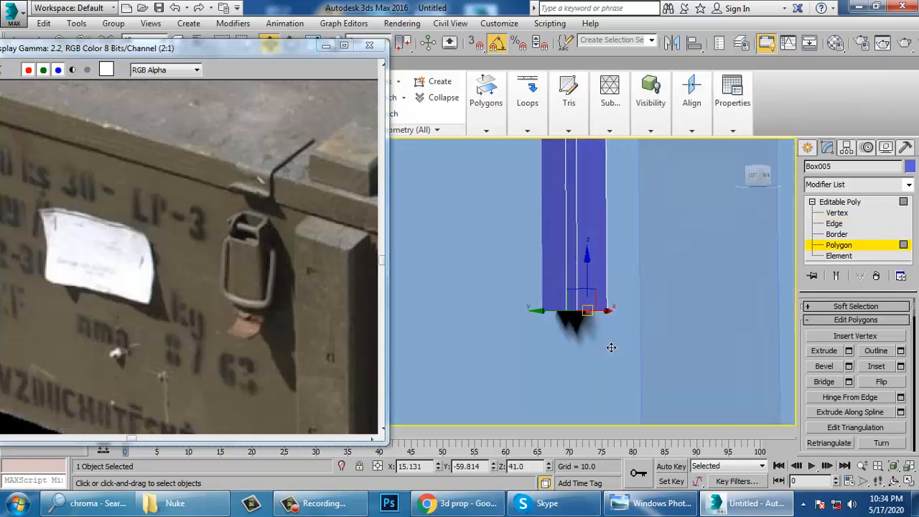
click(849, 351)
click(449, 329)
key(p)
click(547, 331)
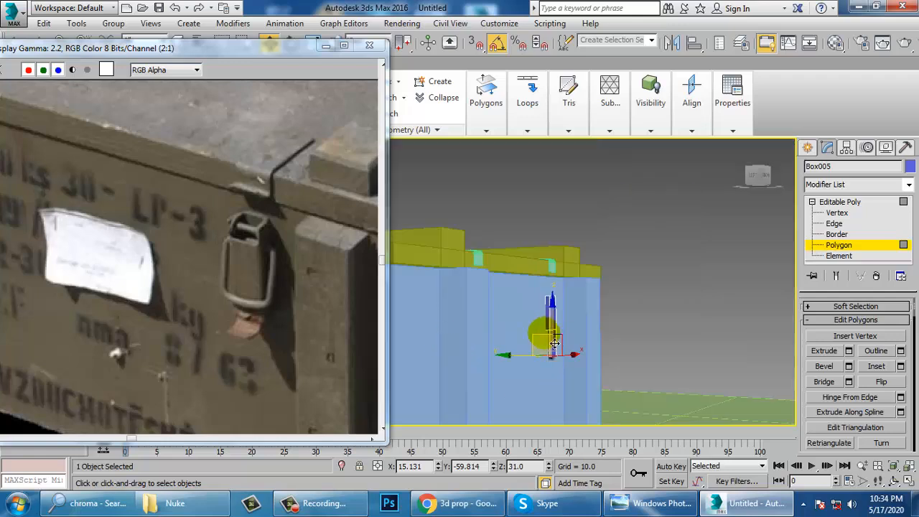
drag(556, 353, 554, 328)
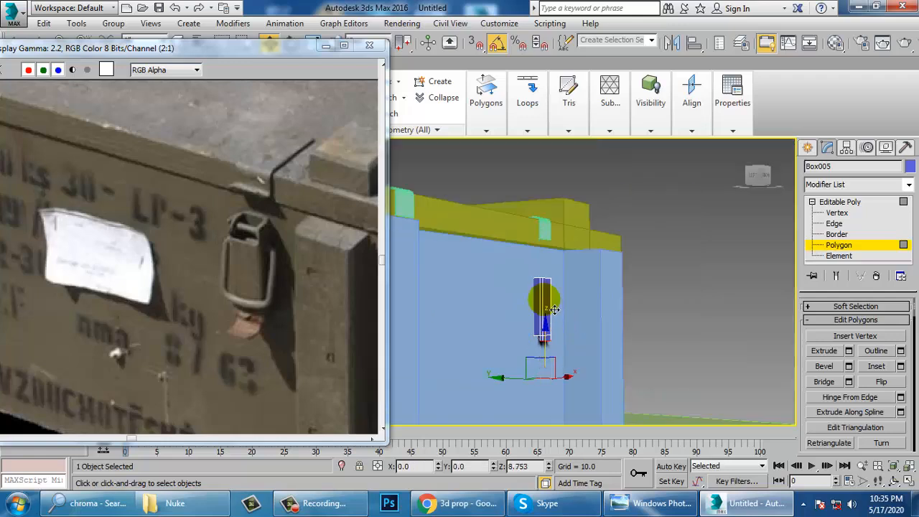
mouse_move(555, 309)
alt+middle_down()
mouse_move(544, 303)
mouse_move(550, 330)
mouse_move(539, 314)
alt+middle_up()
Rotate the extruded strip's end face to a slant and move it outward to about Y -60.23.
key(e)
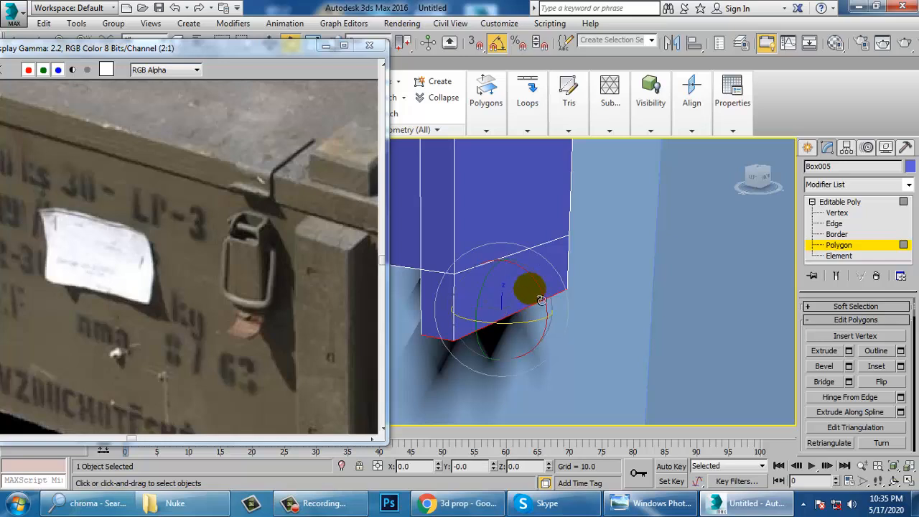
click(483, 93)
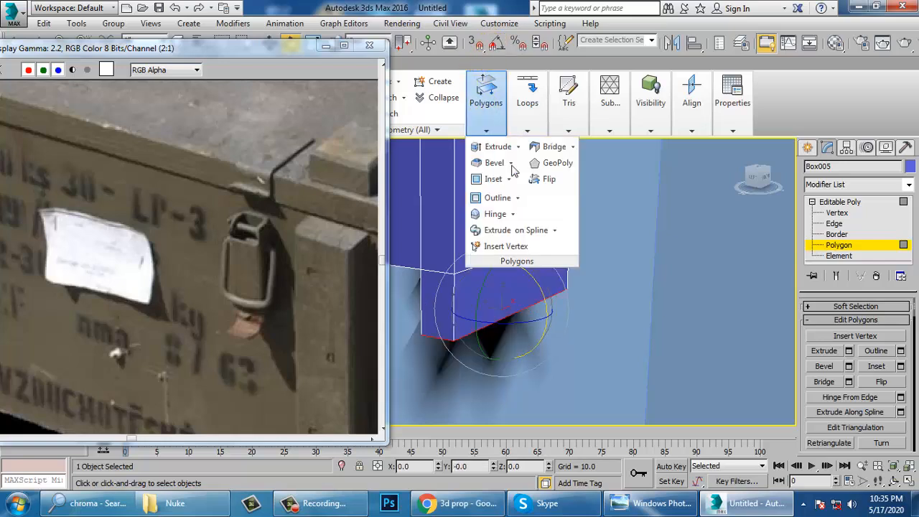
drag(542, 285, 513, 240)
key(w)
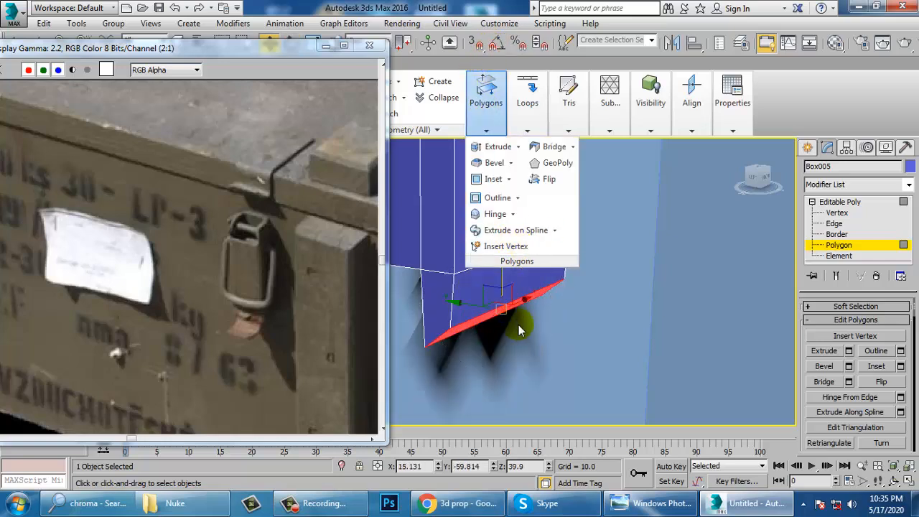
drag(470, 303, 518, 311)
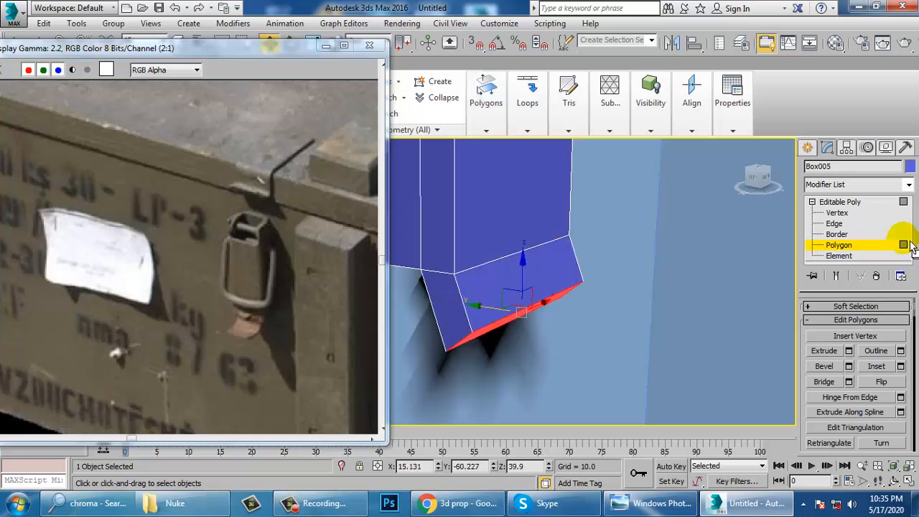
Extrude the slanted end face of the latch's lower lip by about 0.971.
click(849, 350)
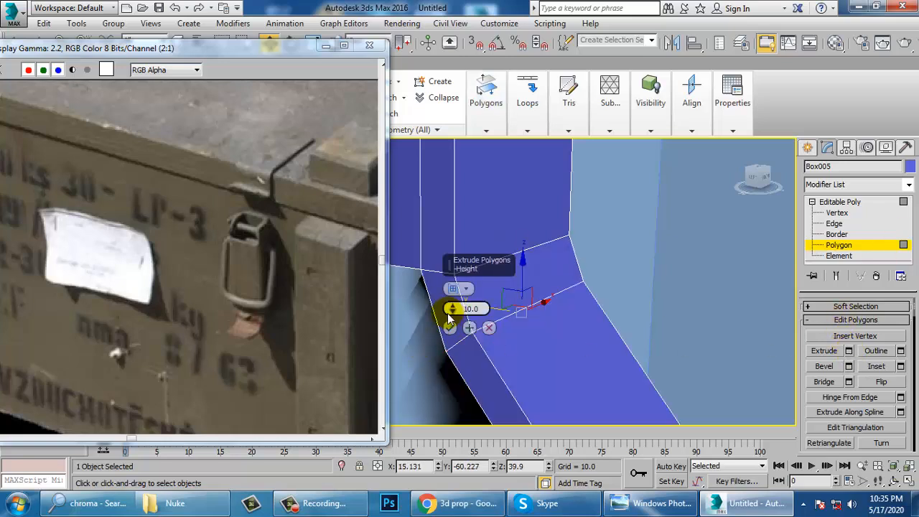
drag(449, 318, 466, 357)
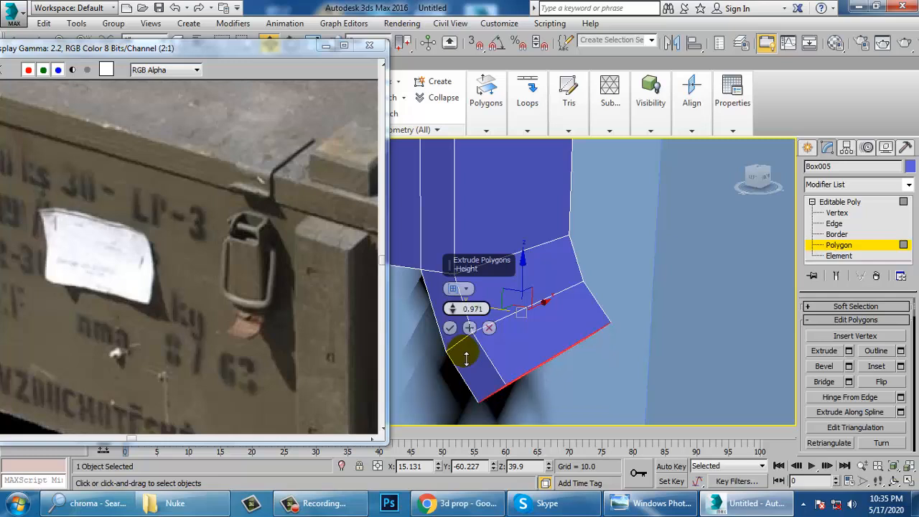
click(451, 329)
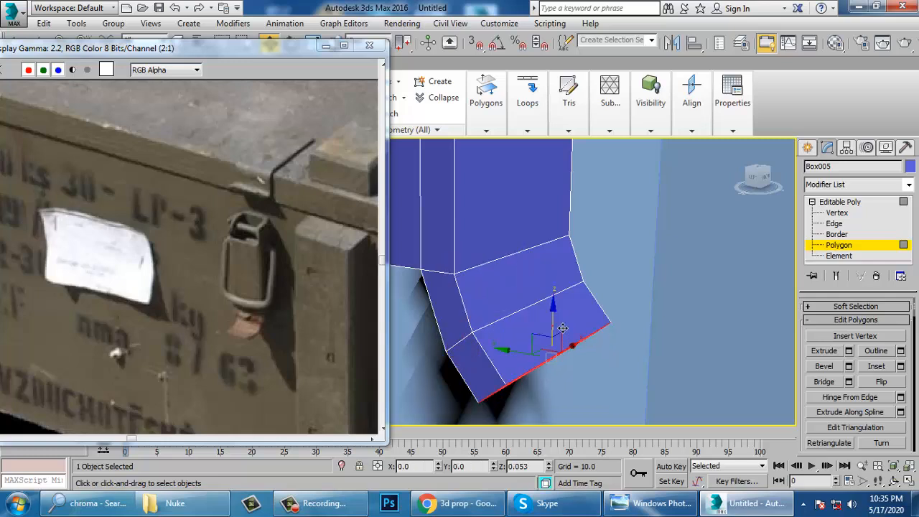
drag(563, 328, 529, 335)
scroll(539, 334, down, 6)
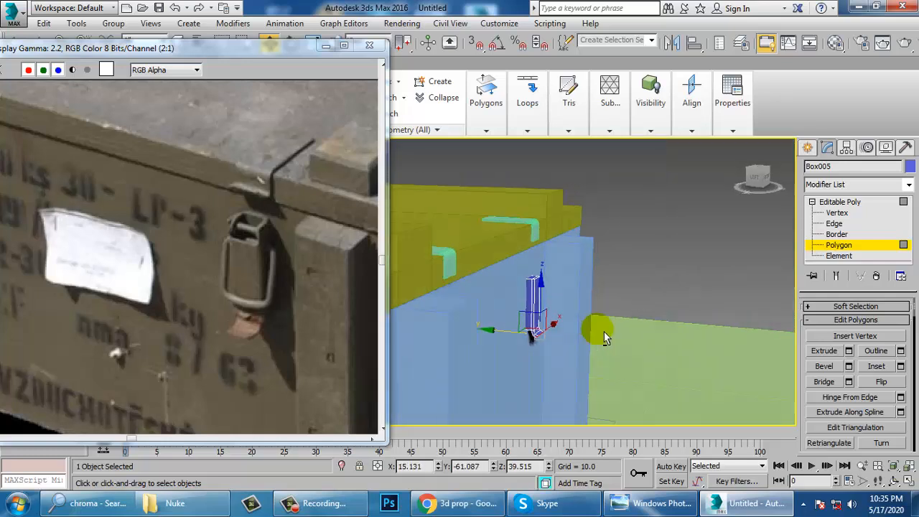
alt+middle_drag(604, 332, 571, 340)
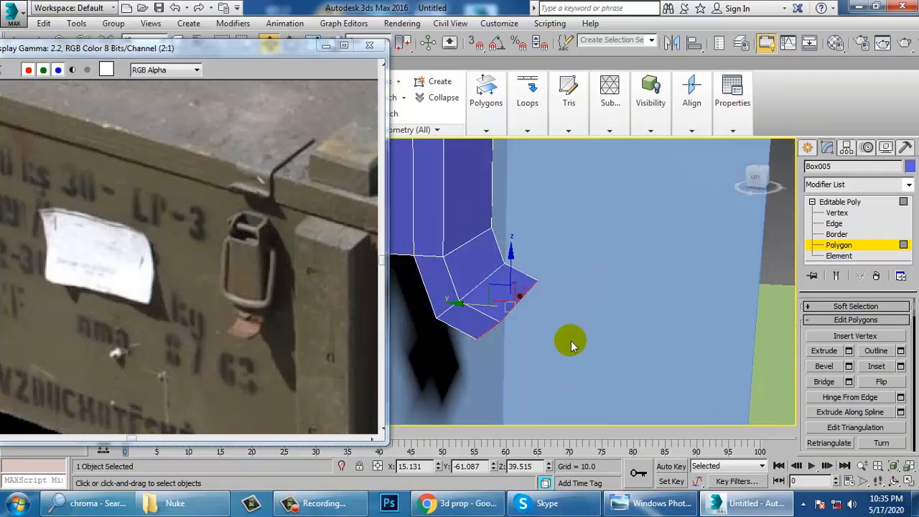
Extrude the lip's end face by another 0.971 and rotate the new end face.
click(849, 350)
click(455, 336)
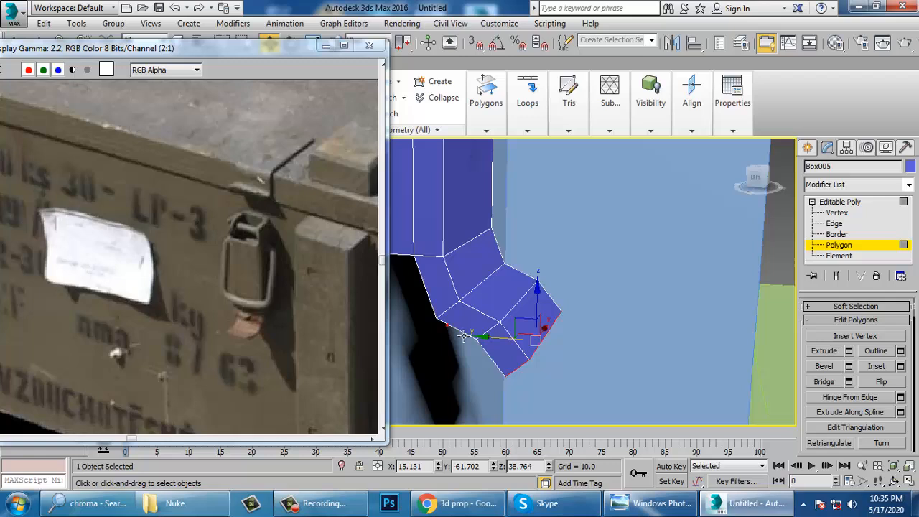
drag(548, 307, 516, 311)
key(e)
drag(586, 280, 548, 263)
Add two vertical edge loops with Swift Loop, one near each side of the latch box.
scroll(617, 287, down, 3)
alt+middle_drag(620, 287, 542, 301)
click(552, 305)
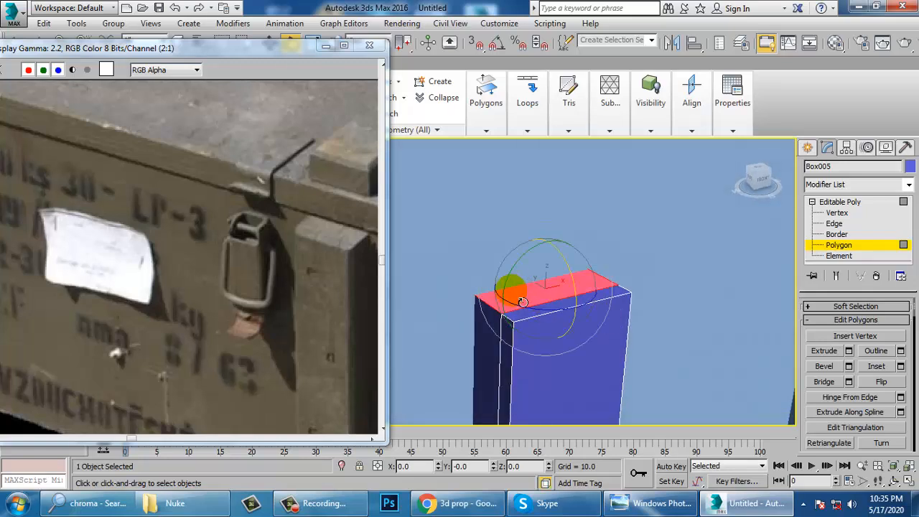
click(844, 209)
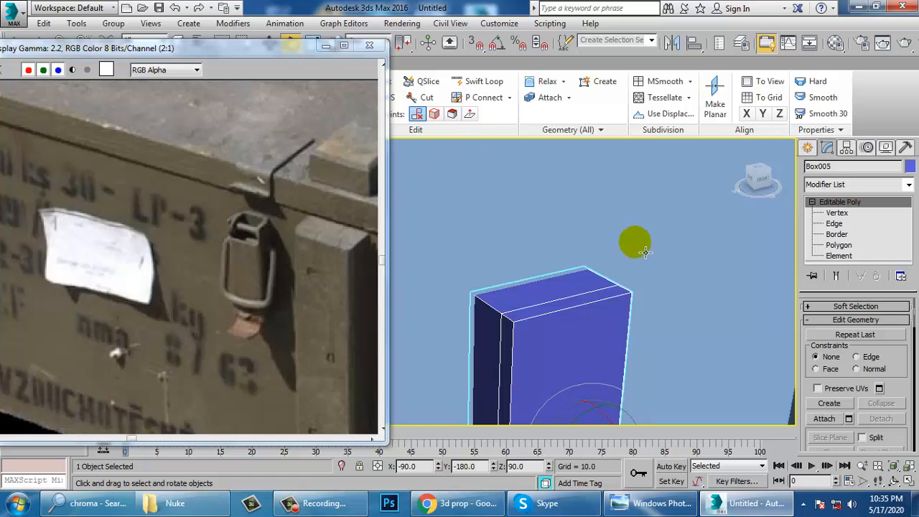
alt+middle_drag(636, 242, 554, 324)
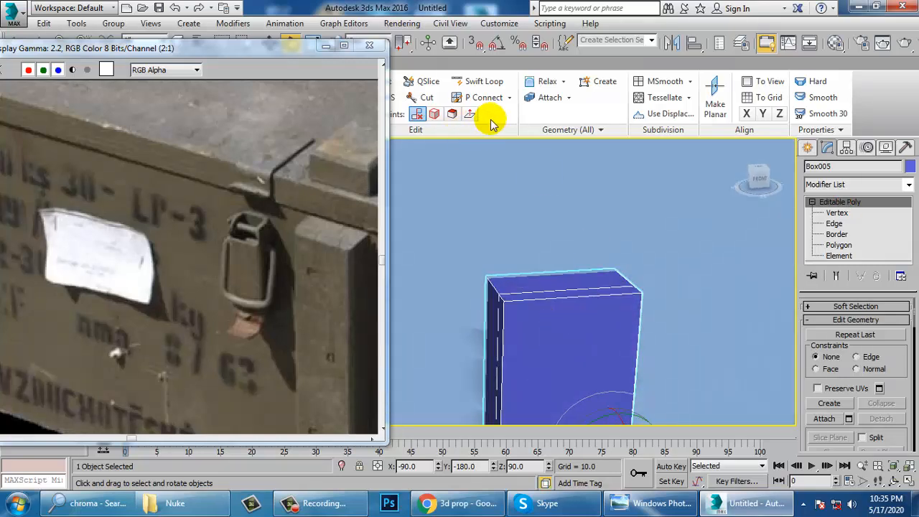
click(484, 82)
alt+middle_drag(626, 304, 529, 294)
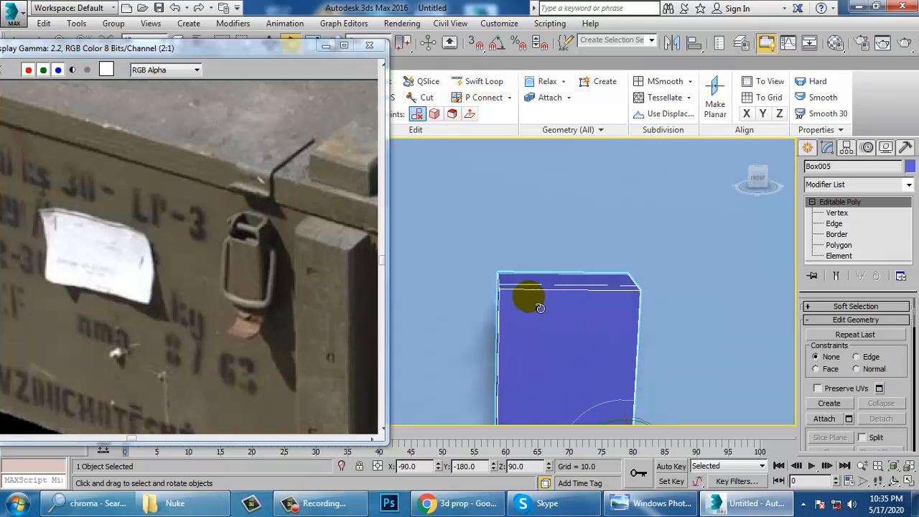
click(509, 295)
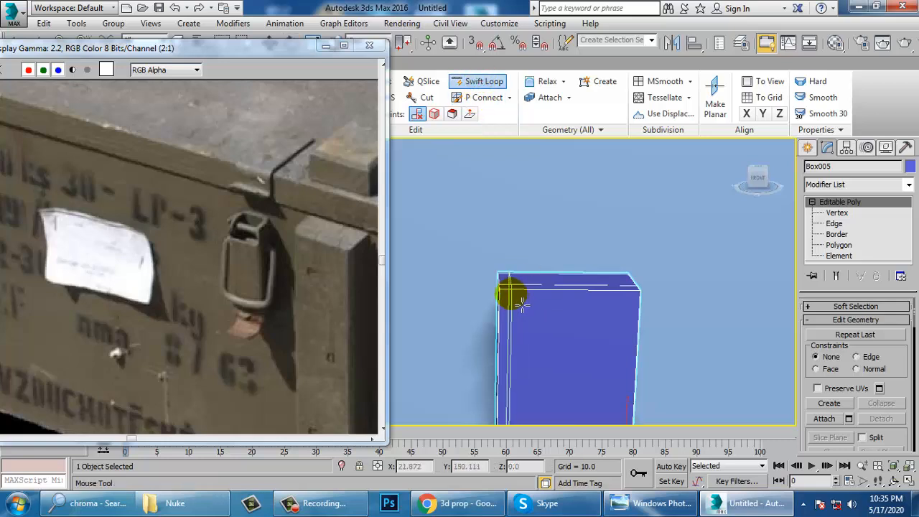
click(628, 296)
alt+middle_drag(576, 301, 602, 308)
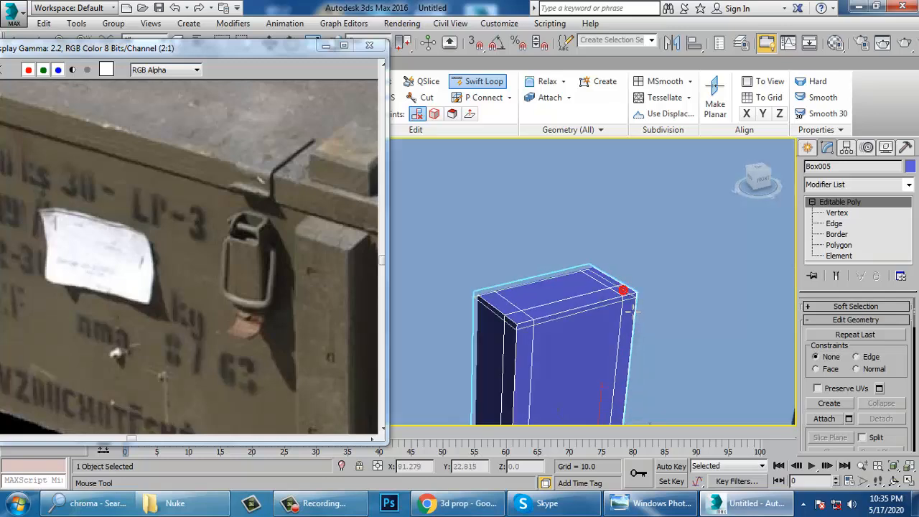
right_click(568, 304)
Extrude the two top end strips of the latch box upward by about 2.713 to form side uprights.
alt+middle_drag(539, 298, 558, 306)
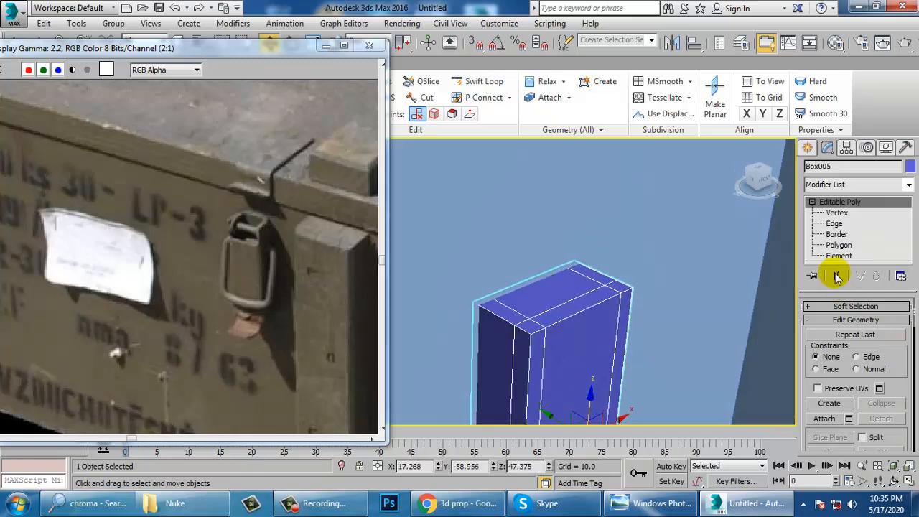
click(839, 244)
click(524, 326)
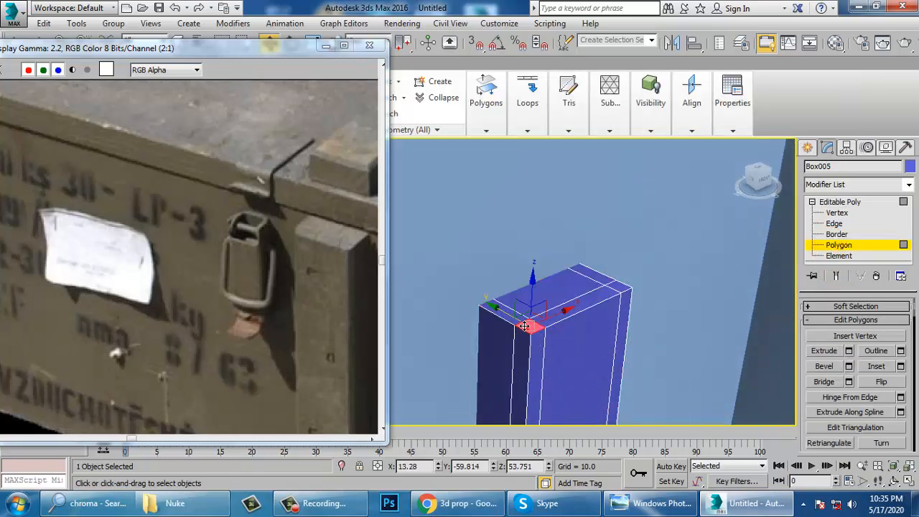
ctrl+click(606, 286)
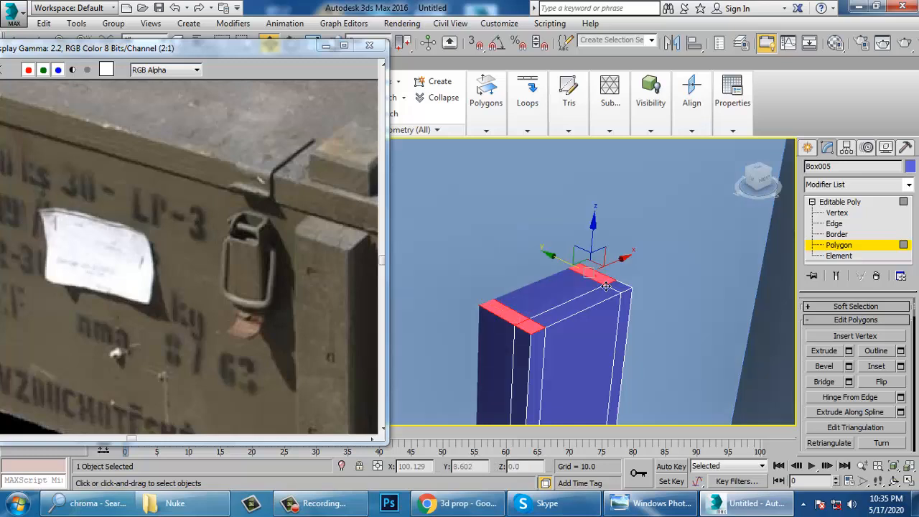
click(848, 350)
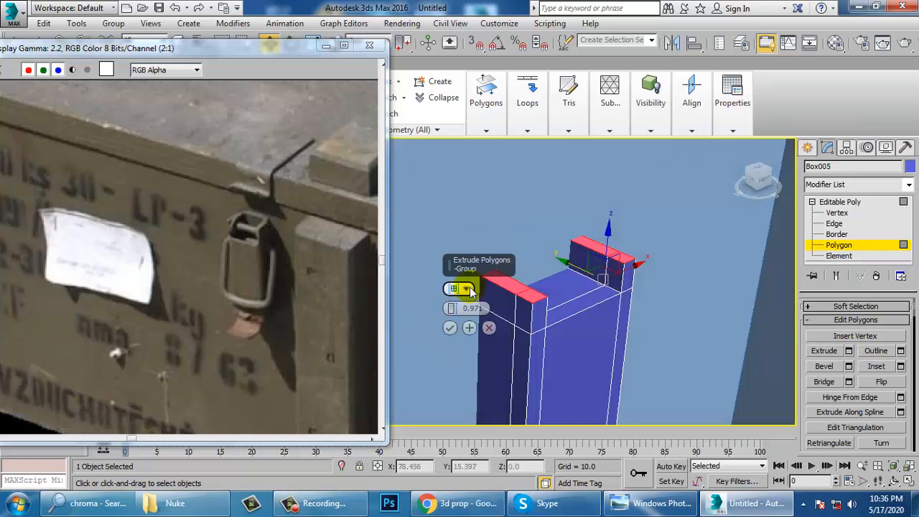
mouse_move(457, 309)
mouse_down()
mouse_move(456, 258)
mouse_move(457, 310)
mouse_move(457, 302)
mouse_up()
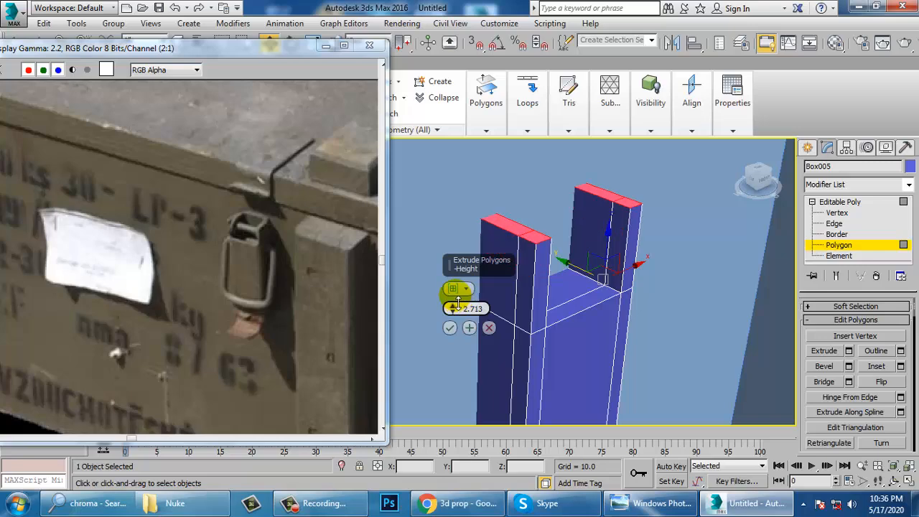
click(450, 327)
Add a vertical edge loop with Swift Loop through both uprights, between their existing loop and the rear edge.
alt+middle_drag(496, 280, 687, 287)
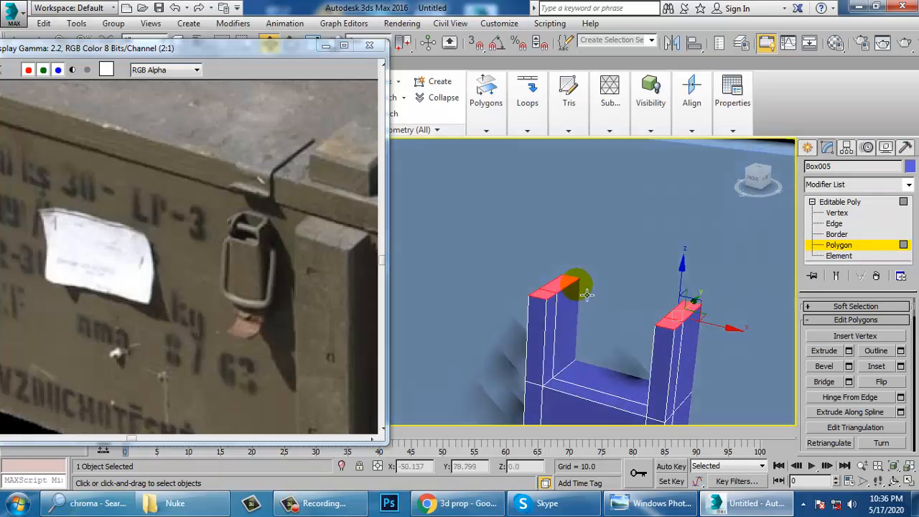
click(846, 203)
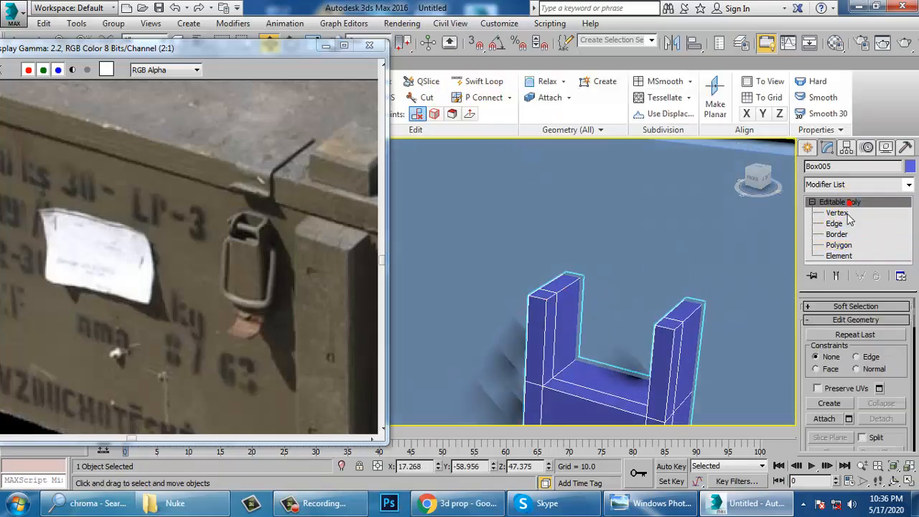
click(494, 90)
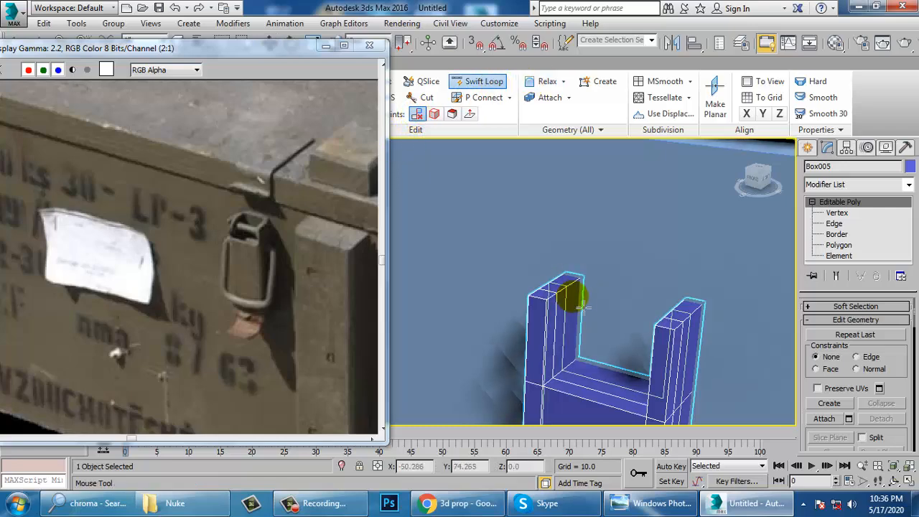
right_click(608, 260)
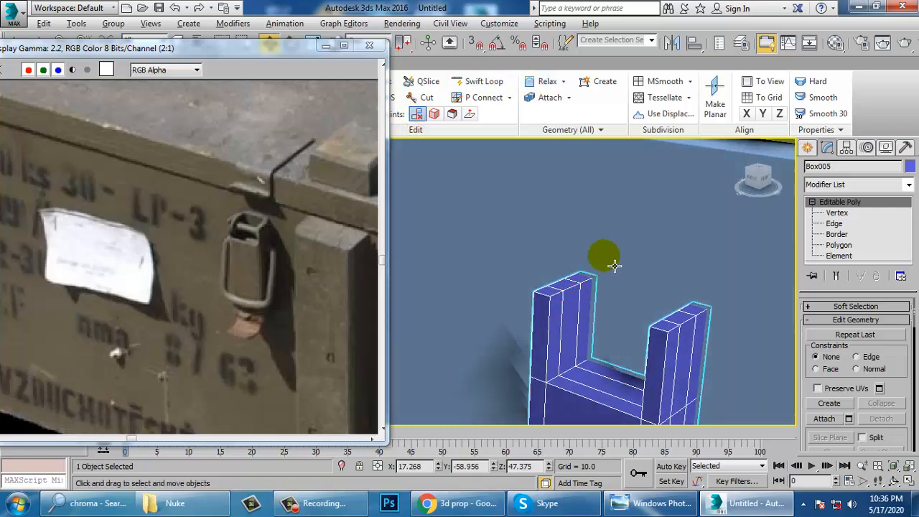
Bridge the rear inner faces of the two uprights to form a back wall between them.
alt+middle_drag(607, 258, 613, 265)
scroll(613, 265, up, 1)
key(4)
alt+middle_drag(663, 252, 501, 308)
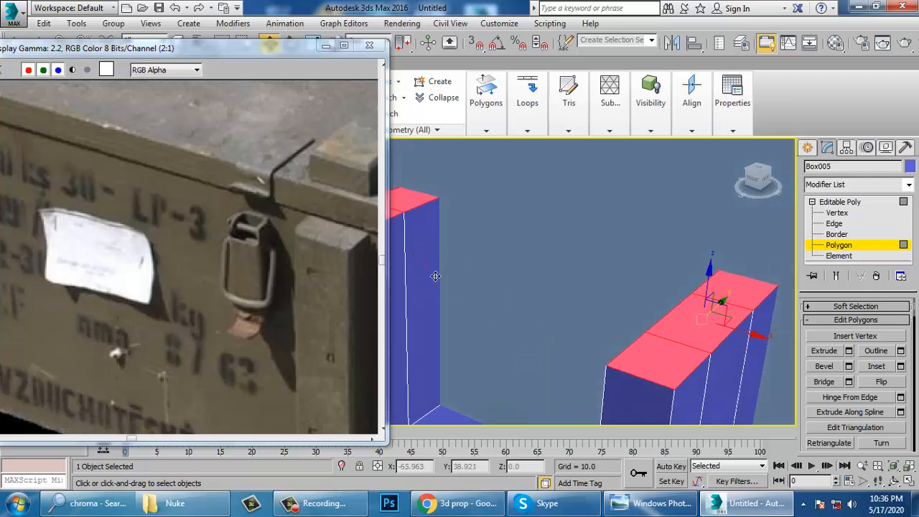
alt+middle_drag(435, 276, 675, 260)
click(675, 260)
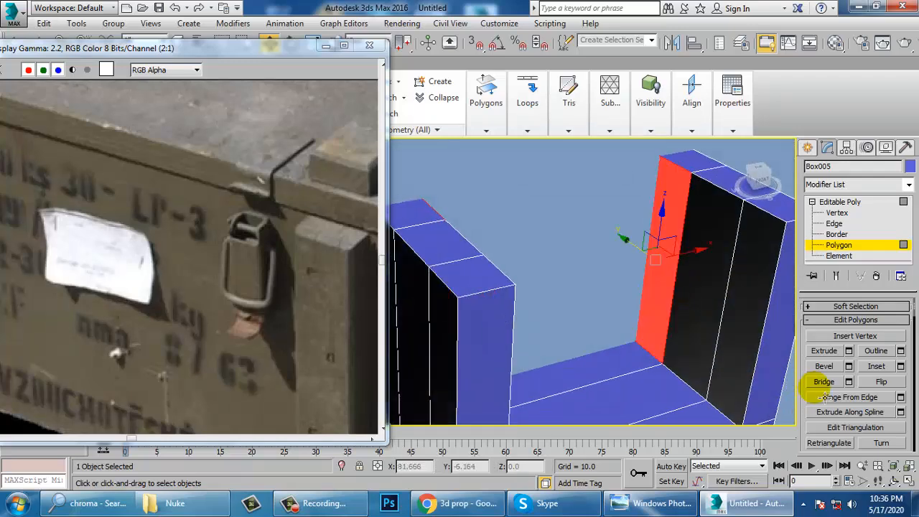
click(823, 385)
Add two horizontal edge loops with Swift Loop around the latch head, one in its upper part and one lower.
alt+middle_drag(700, 324, 688, 283)
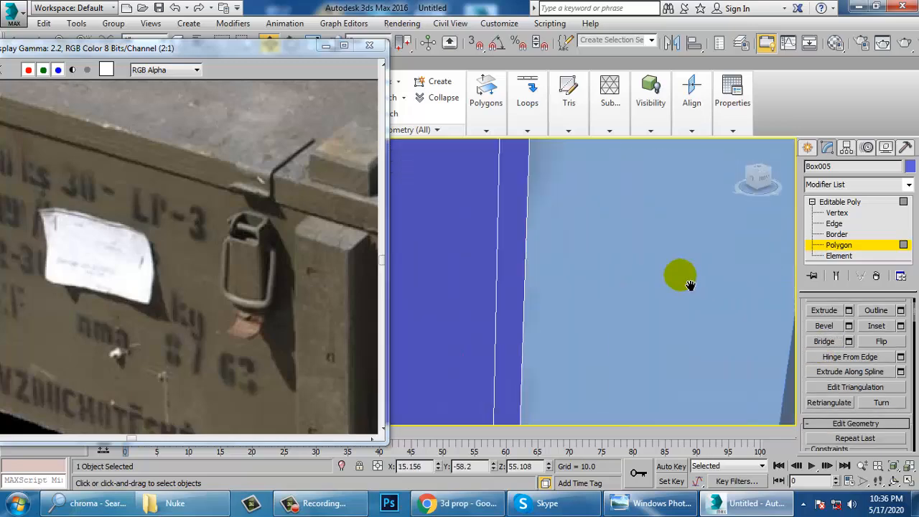
scroll(677, 287, down, 5)
middle_drag(676, 198, 620, 300)
scroll(623, 301, up, 5)
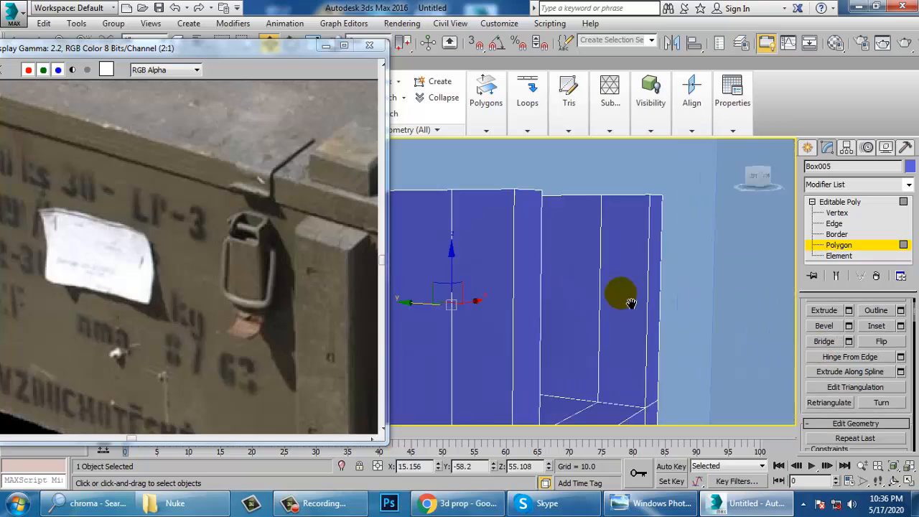
scroll(638, 289, down, 5)
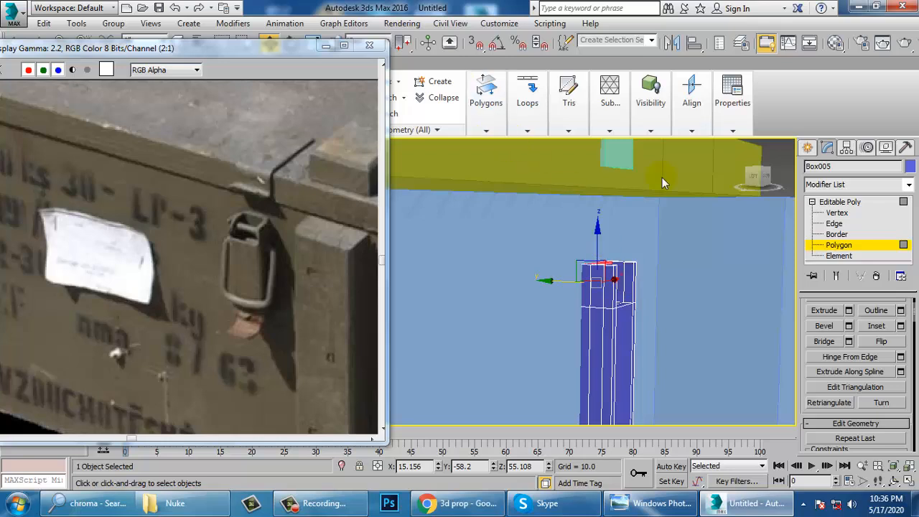
click(843, 204)
click(476, 80)
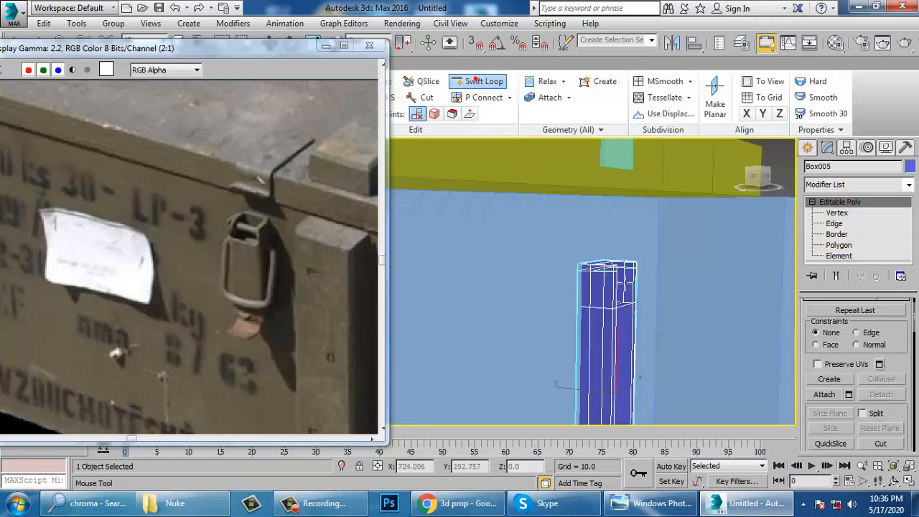
scroll(623, 286, up, 5)
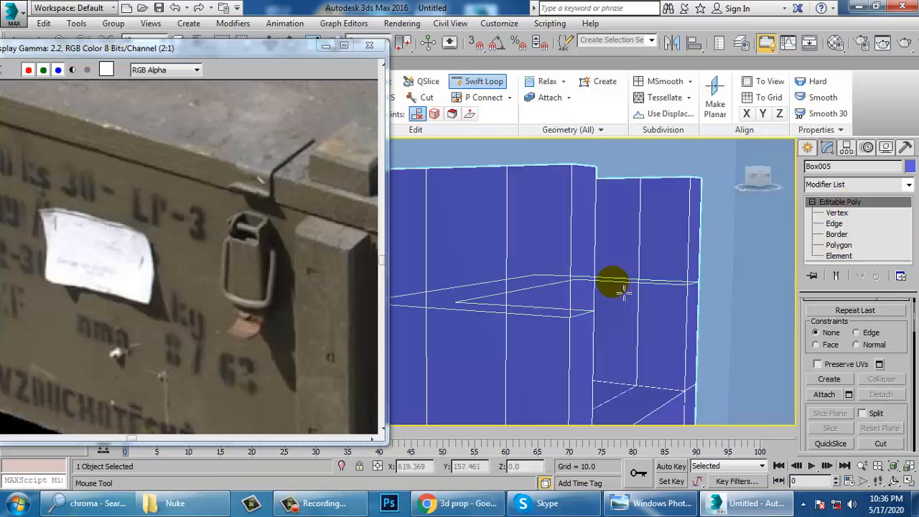
click(593, 250)
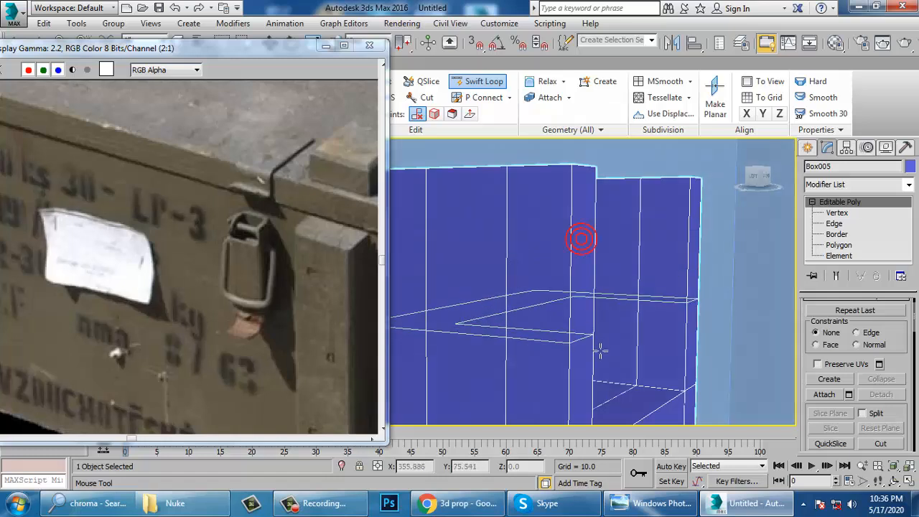
click(600, 357)
alt+middle_drag(600, 357, 644, 328)
right_click(641, 330)
Move the front vertices of the uprights' two horizontal loops outward to about Y -60.41, giving each upright an angled front bulge.
key(1)
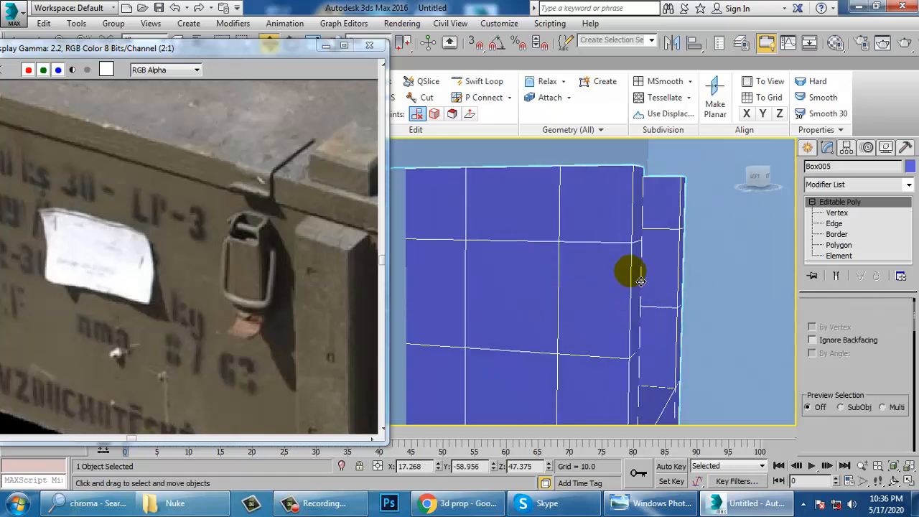
key(alt+w)
right_click(396, 380)
key(alt+w)
scroll(495, 343, down, 3)
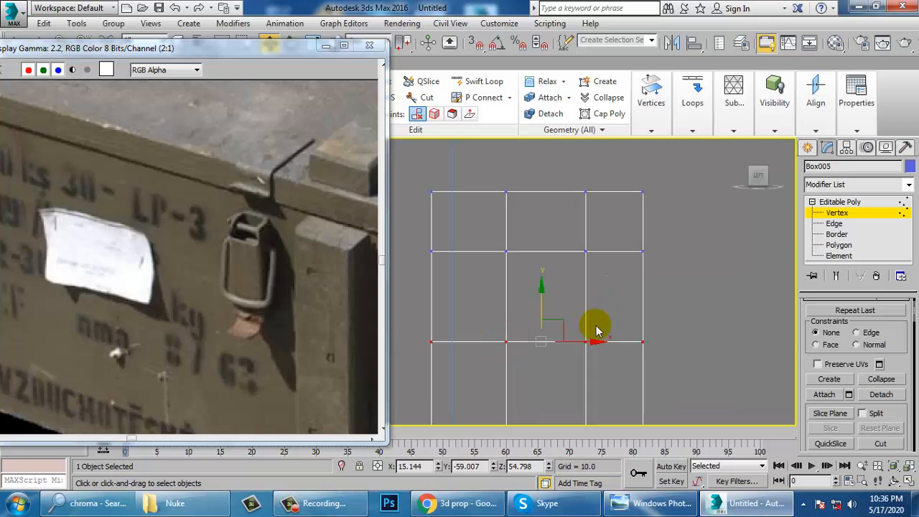
middle_drag(595, 329, 518, 345)
scroll(528, 338, up, 1)
key(1)
key(1)
scroll(562, 263, down, 4)
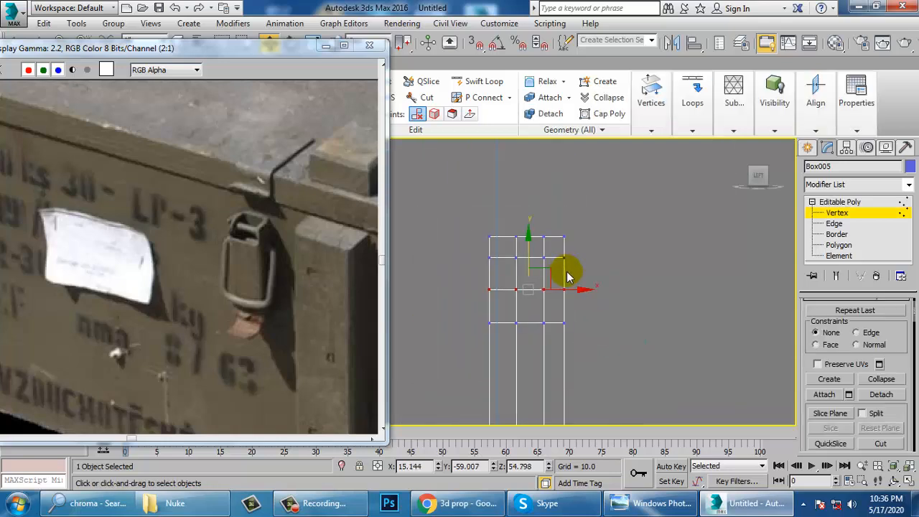
key(p)
alt+middle_drag(779, 344, 743, 340)
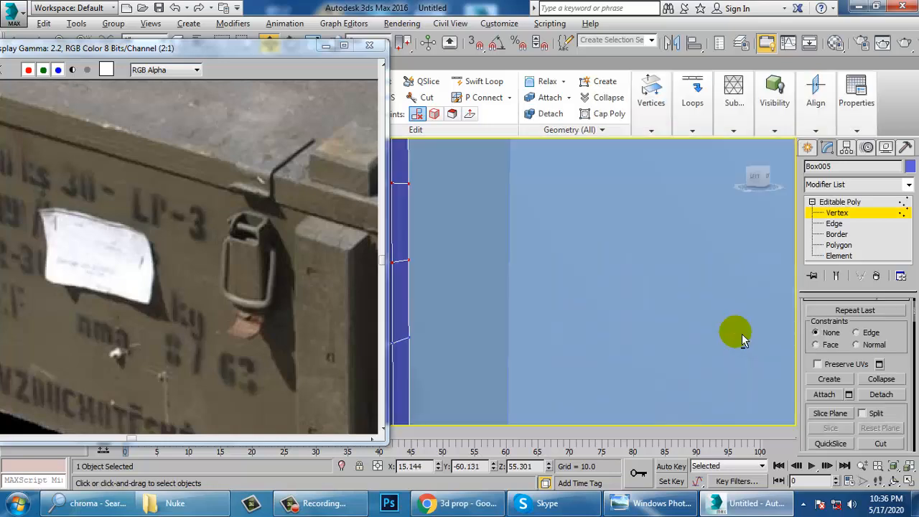
key(z)
key(alt+w)
alt+middle_drag(652, 346, 599, 353)
key(alt+w)
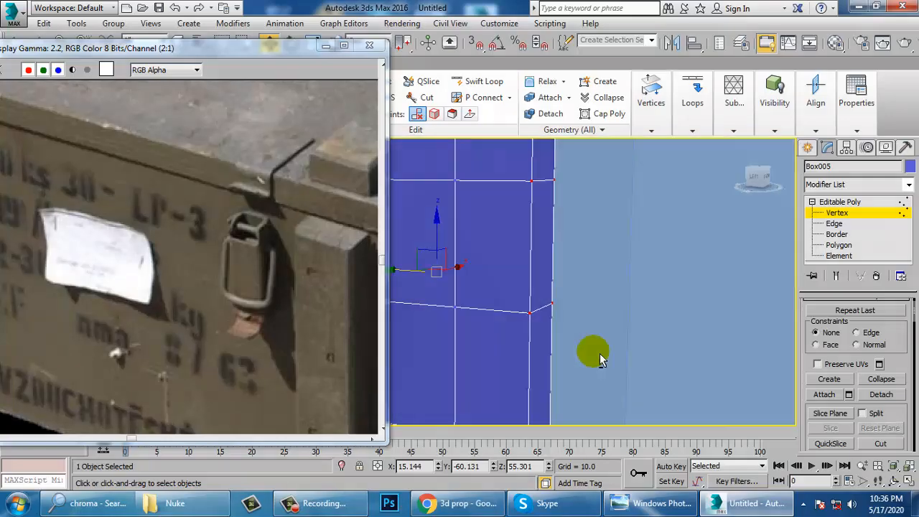
scroll(600, 354, down, 6)
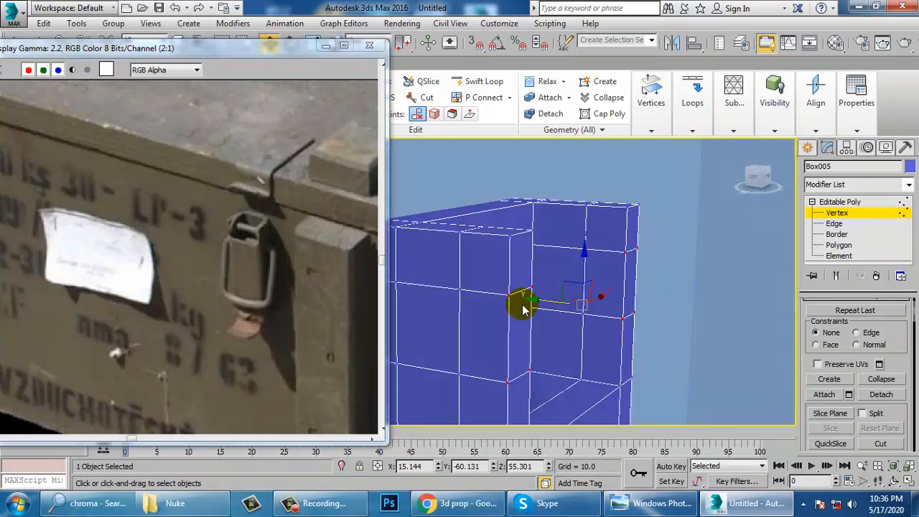
mouse_move(565, 310)
alt+middle_down()
mouse_move(558, 304)
mouse_move(660, 335)
mouse_move(548, 343)
mouse_move(636, 266)
alt+middle_up()
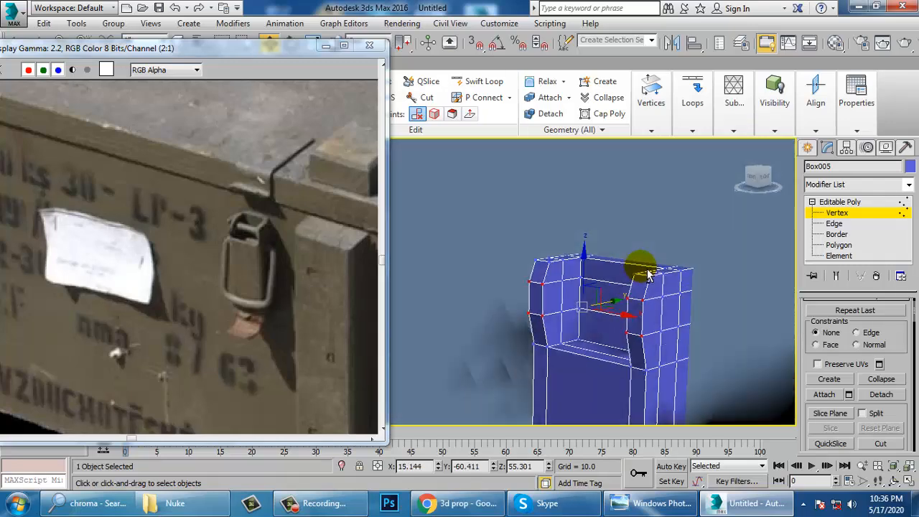
Create a small cylinder in the Left view, centred on the latch head between the two horizontal loops.
click(810, 149)
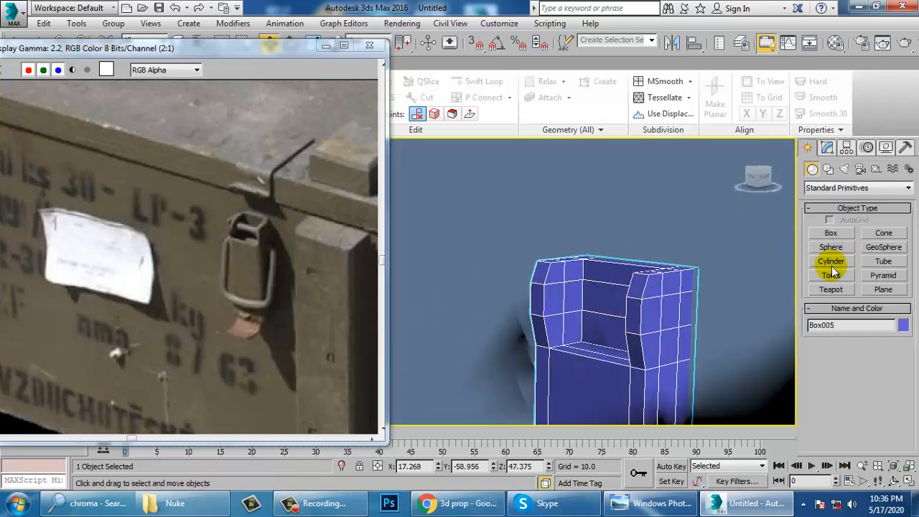
click(832, 262)
key(alt+w)
right_click(428, 367)
key(alt+w)
key(z)
middle_drag(493, 334, 535, 342)
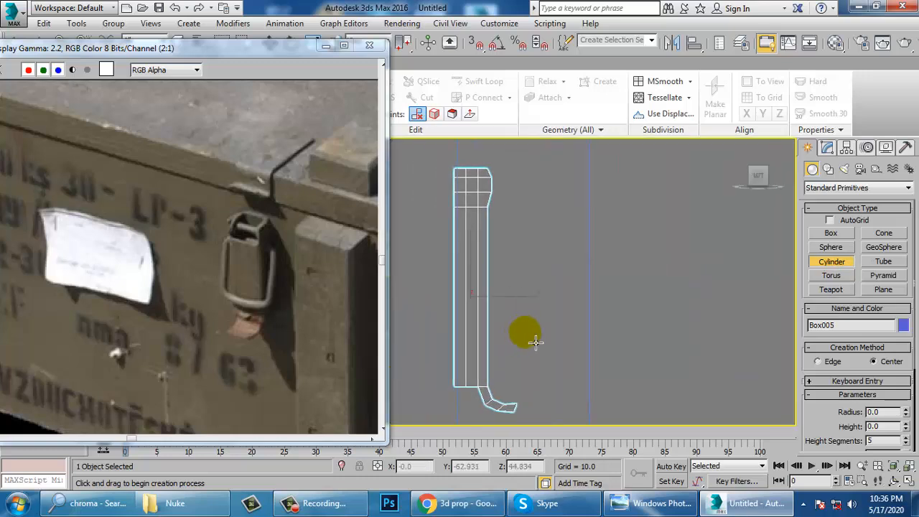
middle_drag(476, 199, 513, 285)
scroll(511, 281, up, 5)
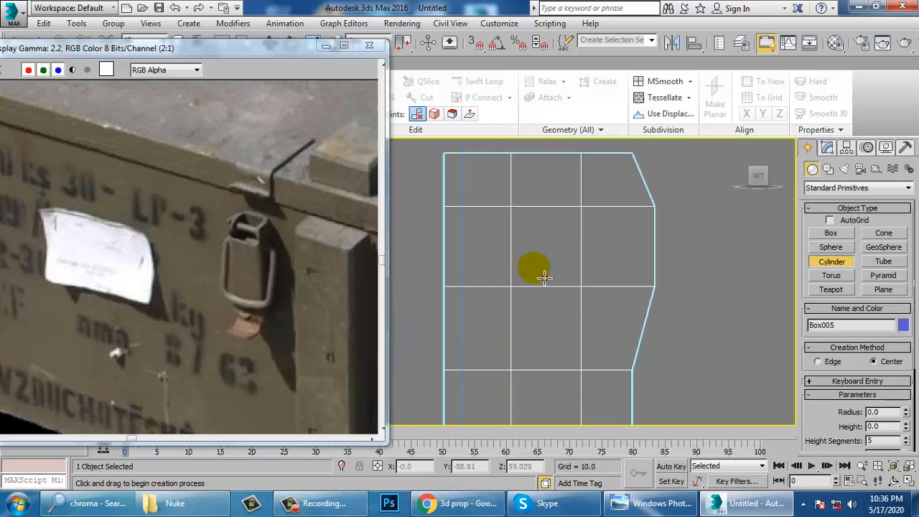
drag(545, 277, 554, 288)
key(w)
Move the cylinder along X toward the latch head on the crate front.
key(alt+w)
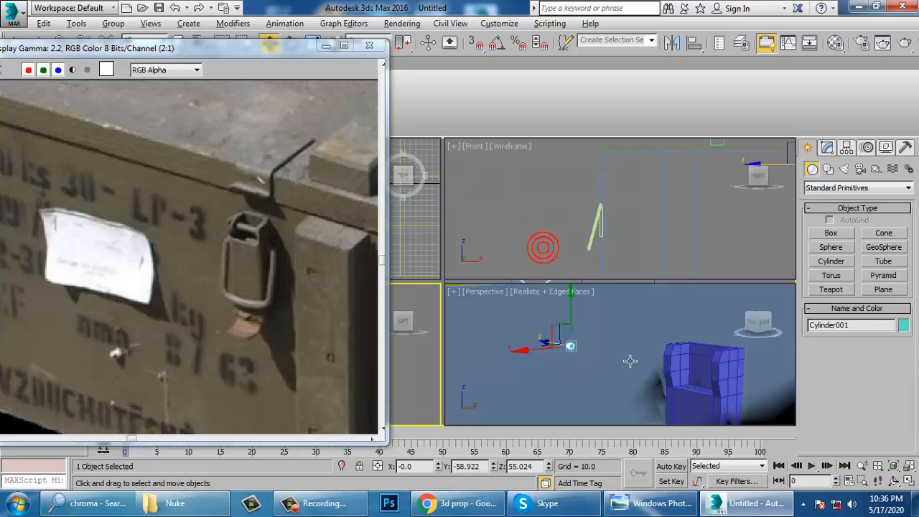
right_click(629, 361)
key(z)
scroll(611, 358, down, 6)
key(alt+w)
scroll(612, 355, down, 5)
alt+middle_drag(613, 355, 629, 346)
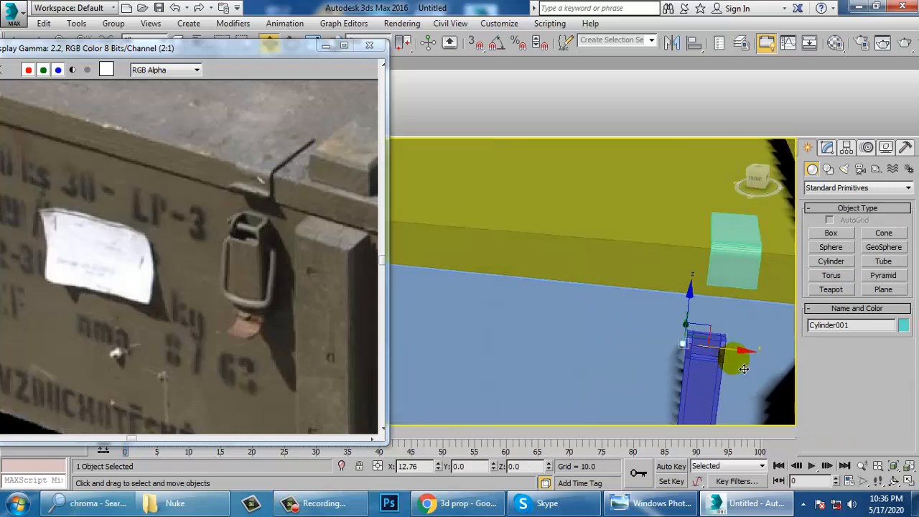
Scale the cylinder lengthwise to span both latch uprights and move it to about X 17.51.
key(z)
scroll(685, 349, down, 10)
alt+middle_drag(677, 341, 631, 336)
key(r)
drag(810, 360, 185, 368)
key(w)
click(648, 342)
drag(659, 332, 766, 361)
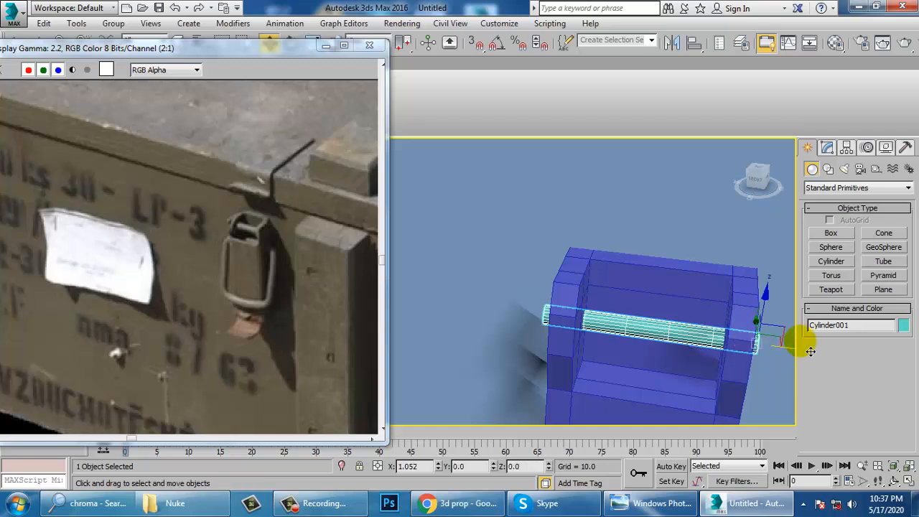
drag(803, 344, 802, 343)
alt+middle_drag(740, 336, 670, 309)
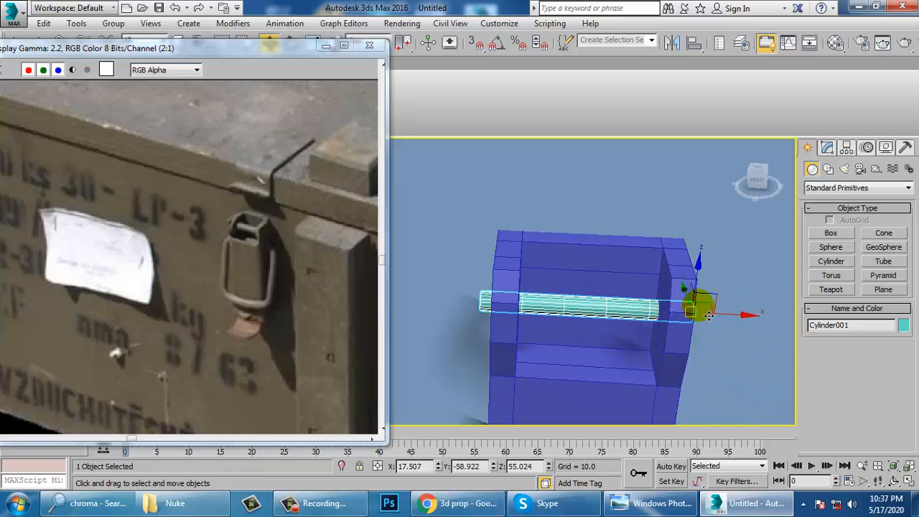
Scale the pin to fit between the uprights' outer sides and position it at about X 17.26, Y -59.31.
key(r)
alt+middle_drag(755, 329, 643, 333)
key(w)
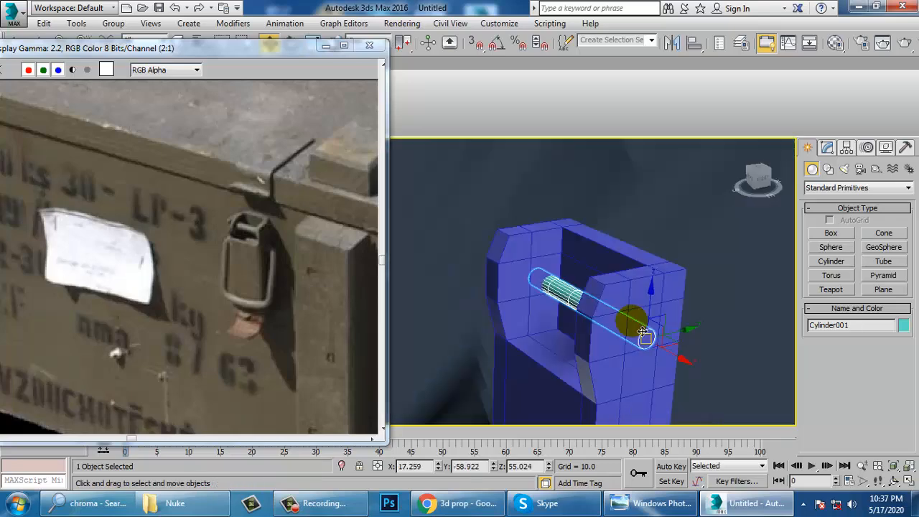
drag(684, 332, 667, 338)
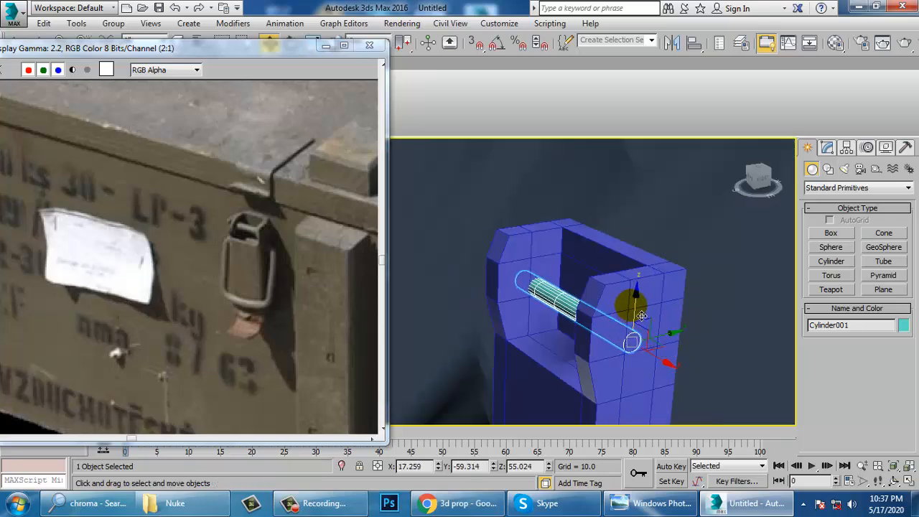
mouse_move(636, 306)
mouse_down()
mouse_move(637, 292)
mouse_move(643, 297)
mouse_up()
alt+middle_drag(605, 313, 589, 261)
Check the latch and its pin against the crate front and show all four viewports.
click(714, 309)
scroll(714, 309, down, 5)
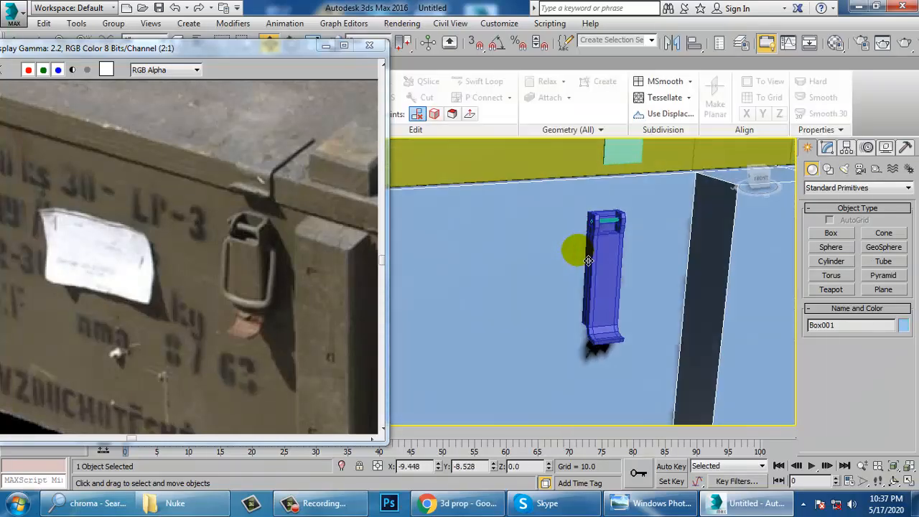
middle_drag(630, 285, 611, 278)
key(alt+w)
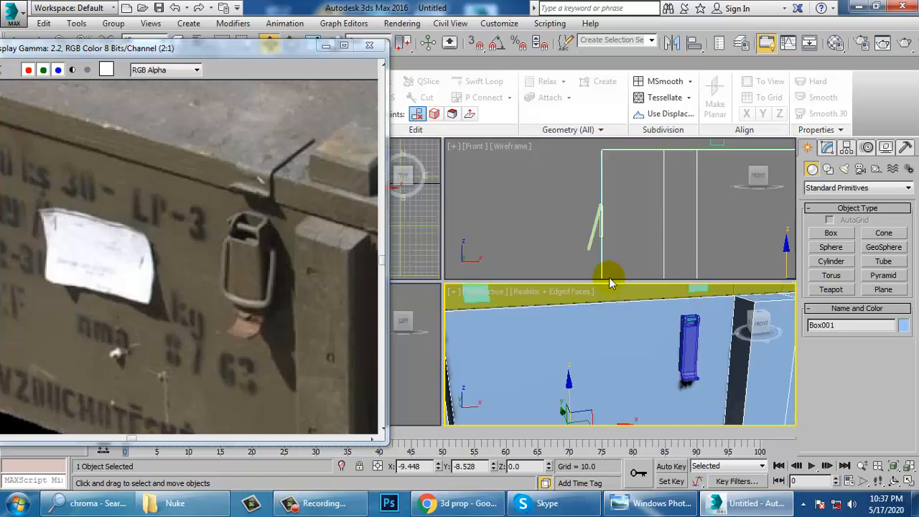
Draw a rectangle spline about 9.58 long and 5.71 wide over the upper part of the latch in the Front view.
middle_drag(606, 232, 585, 226)
middle_drag(409, 371, 562, 307)
key(alt+w)
scroll(563, 307, down, 6)
scroll(563, 307, up, 5)
key(alt+w)
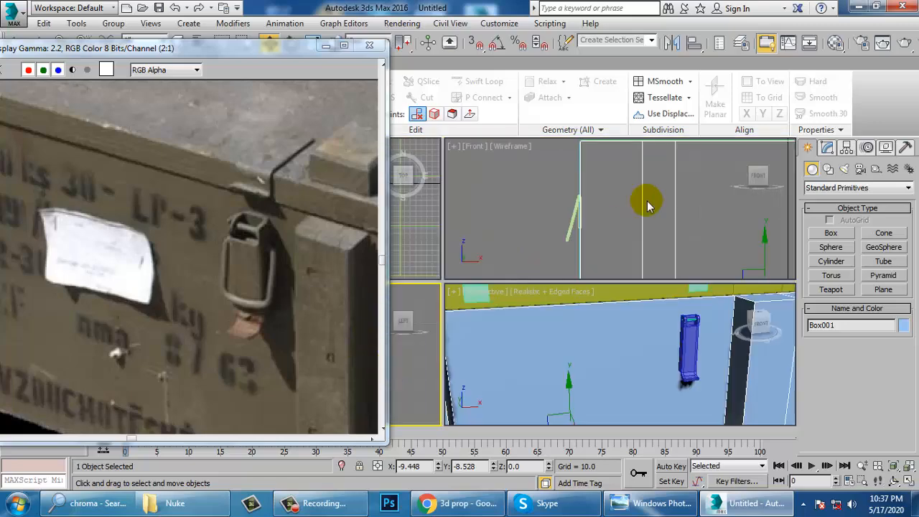
key(alt+w)
middle_drag(646, 205, 572, 228)
scroll(572, 227, down, 2)
scroll(572, 227, up, 5)
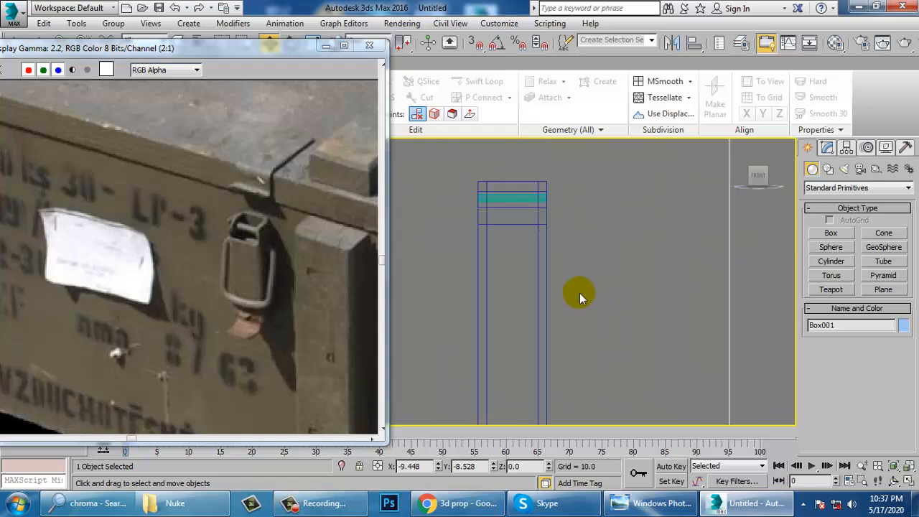
click(828, 169)
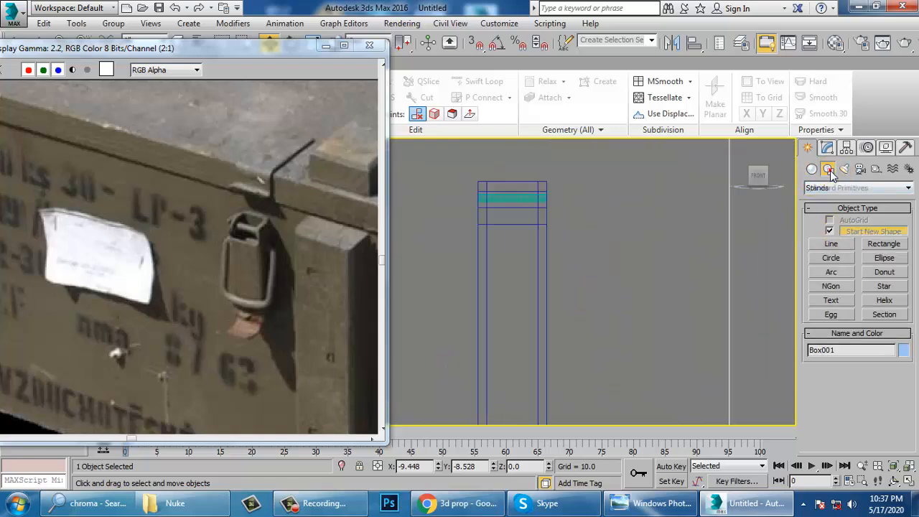
click(833, 244)
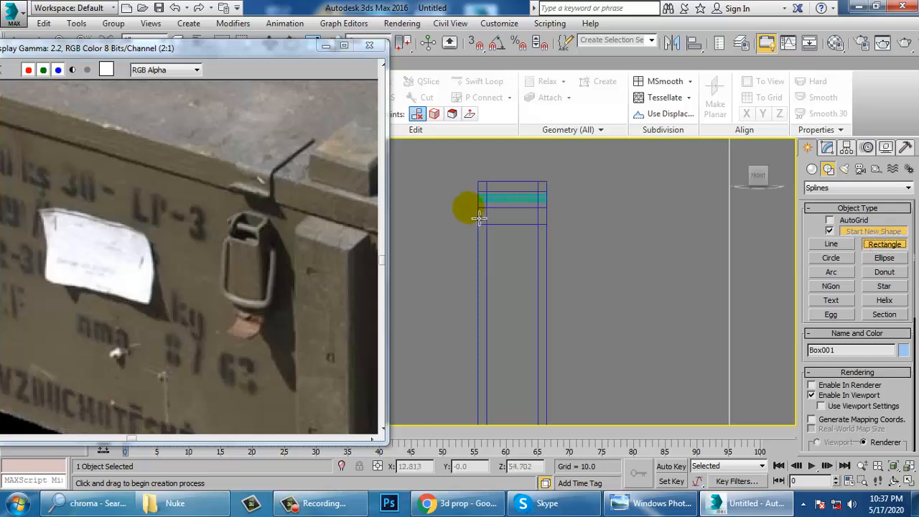
drag(479, 218, 562, 366)
key(w)
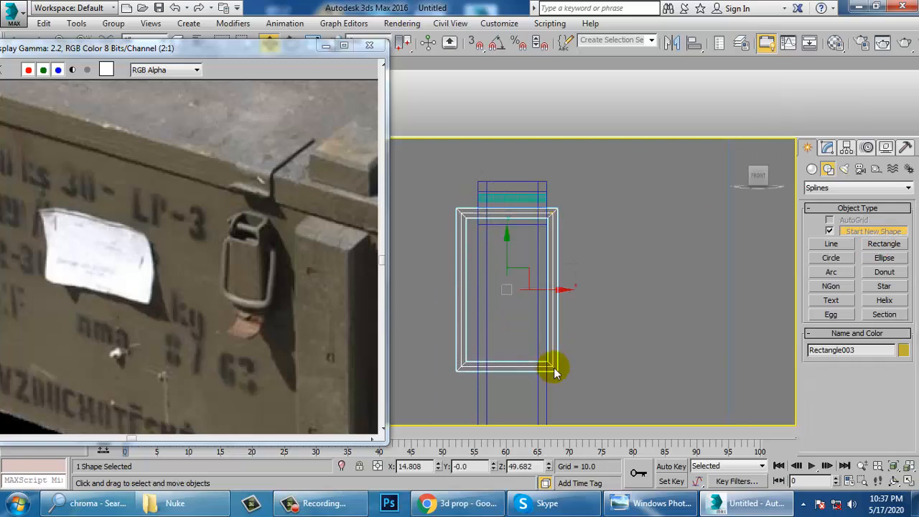
Move the rectangle along Y out through the crate front to about Y -64.04, just ahead of the latch.
key(alt+w)
middle_click(591, 378)
key(alt+w)
alt+middle_drag(591, 338, 610, 343)
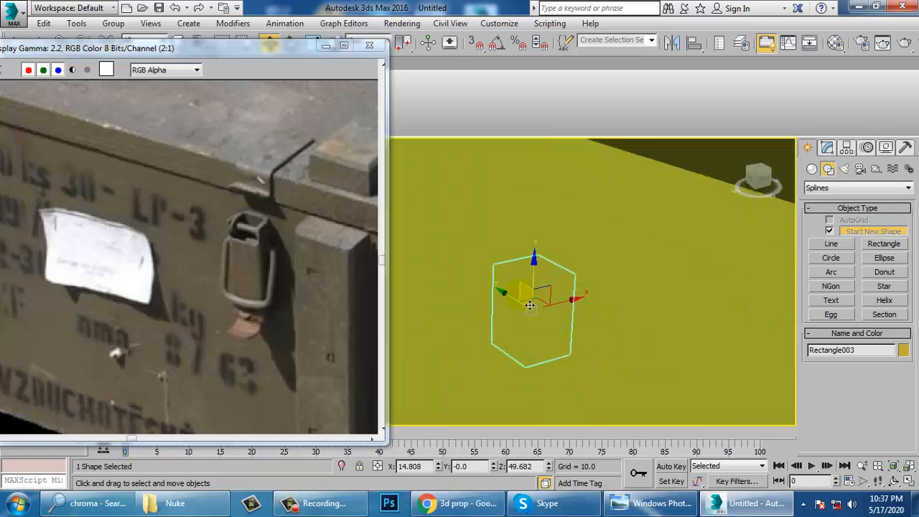
drag(506, 292, 684, 410)
scroll(678, 402, down, 4)
alt+middle_drag(646, 366, 614, 348)
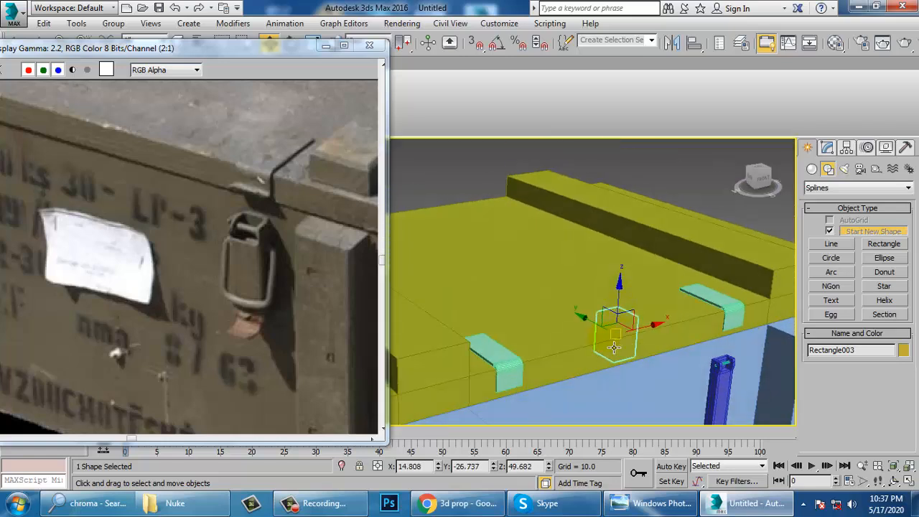
drag(594, 328, 716, 399)
key(z)
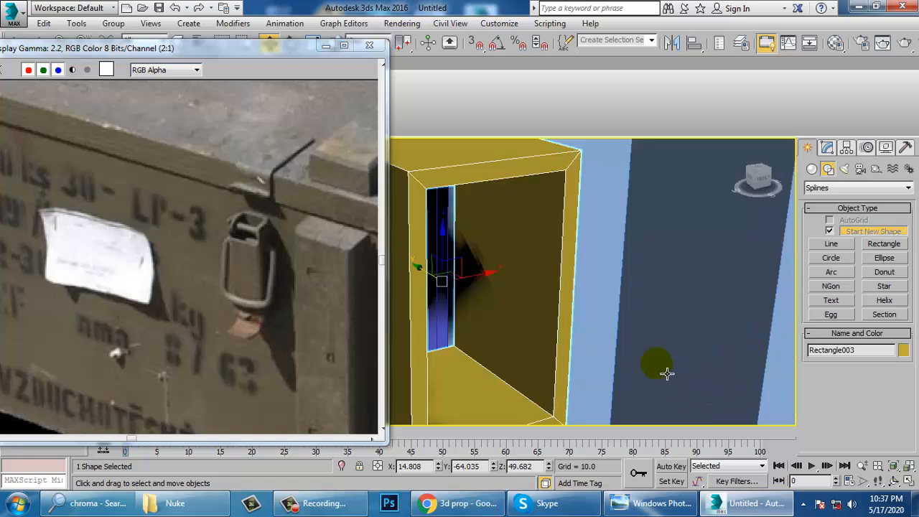
Set the rectangle to render as a Radial spline in renderer and viewport with a thickness of 0.51.
scroll(618, 363, down, 3)
click(826, 147)
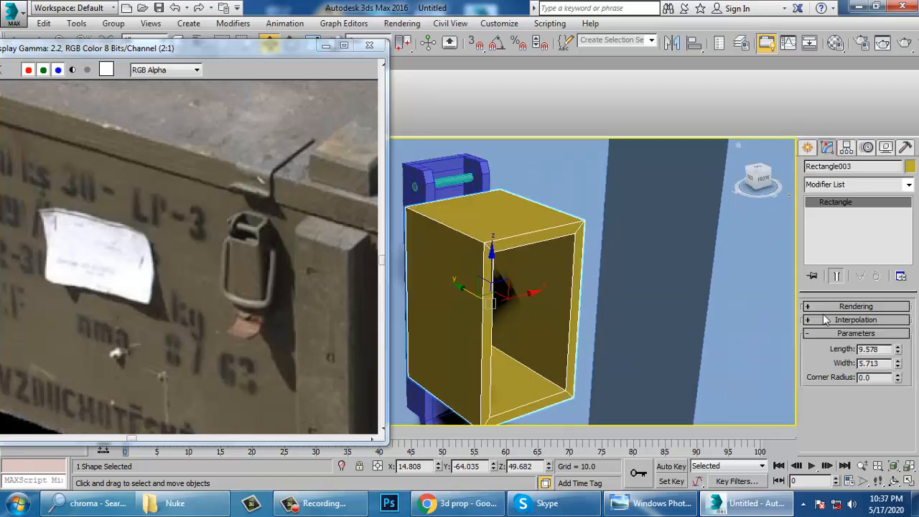
click(828, 309)
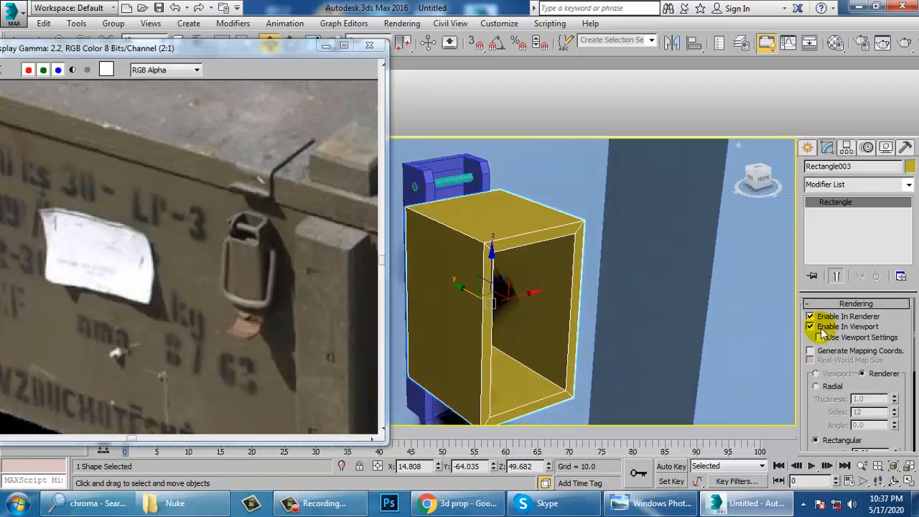
click(811, 326)
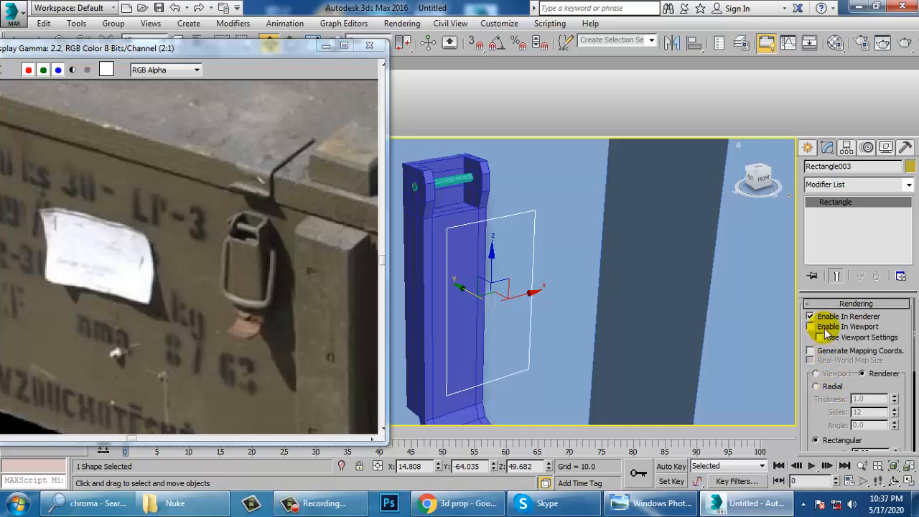
click(823, 328)
click(817, 386)
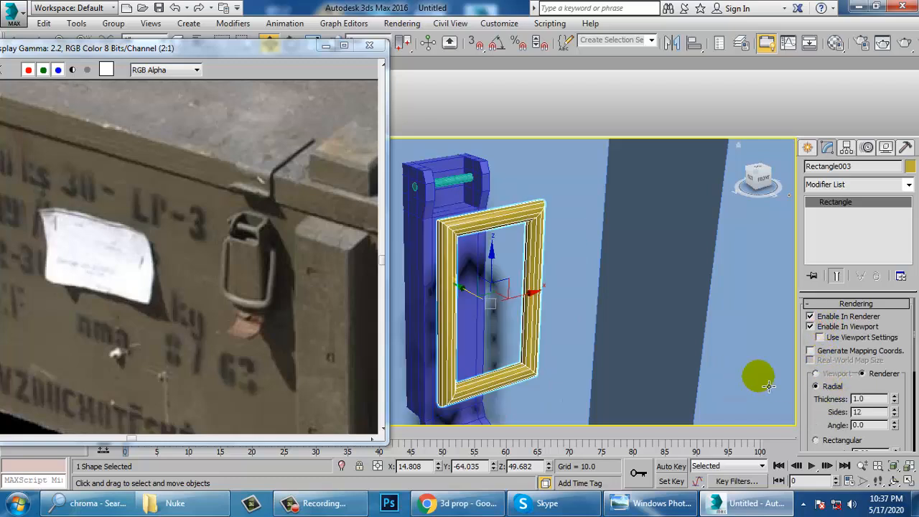
drag(895, 400, 906, 435)
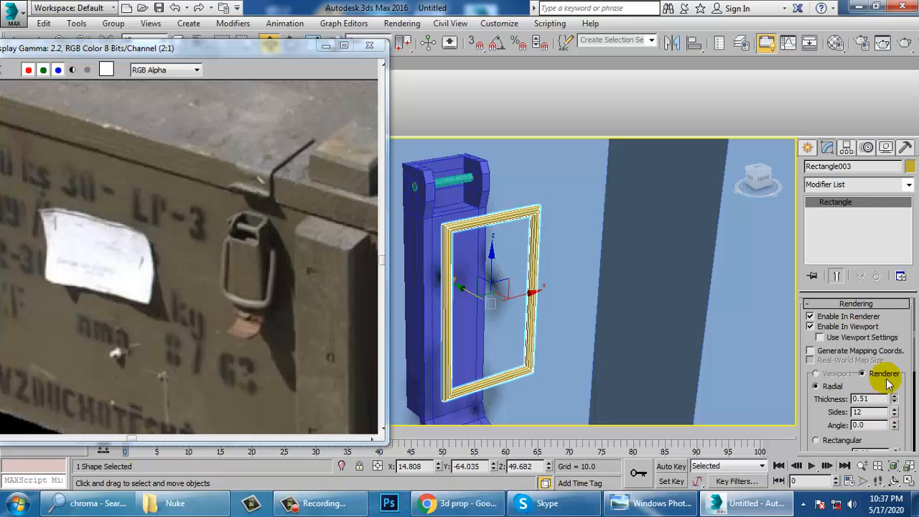
Convert the rectangle to an Editable Spline and fillet all four corner vertices into a rounded ring.
right_click(830, 206)
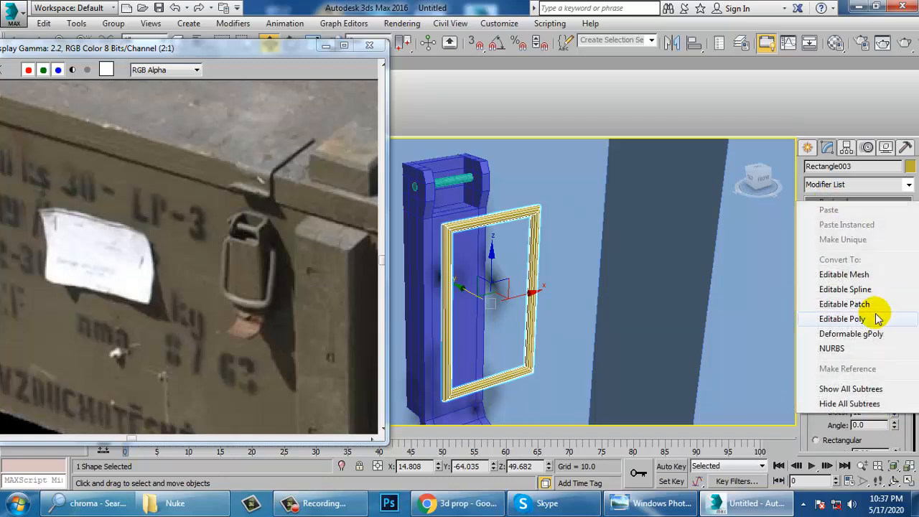
click(867, 290)
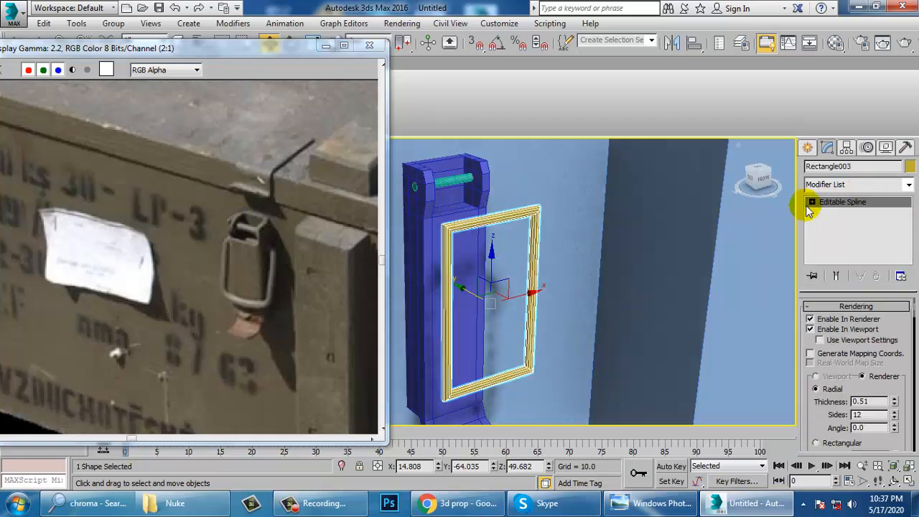
click(832, 213)
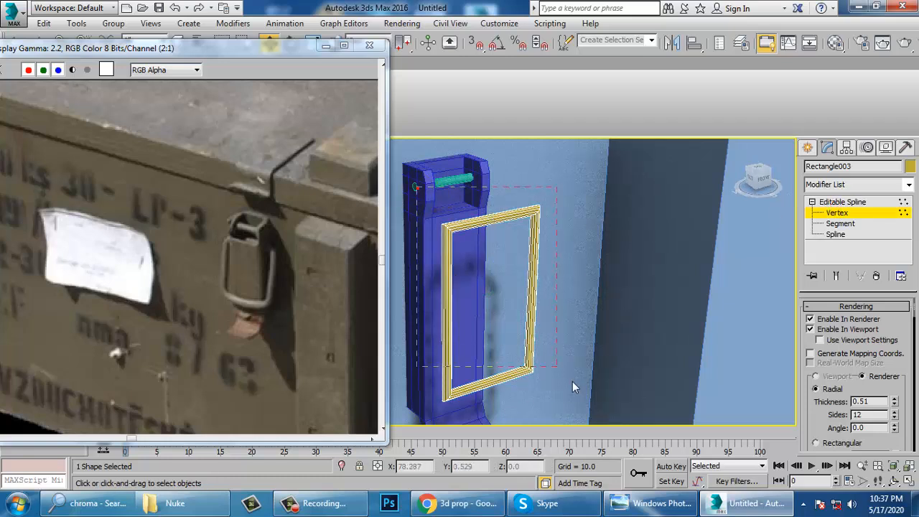
drag(572, 381, 611, 440)
drag(839, 420, 855, 147)
scroll(849, 415, down, 3)
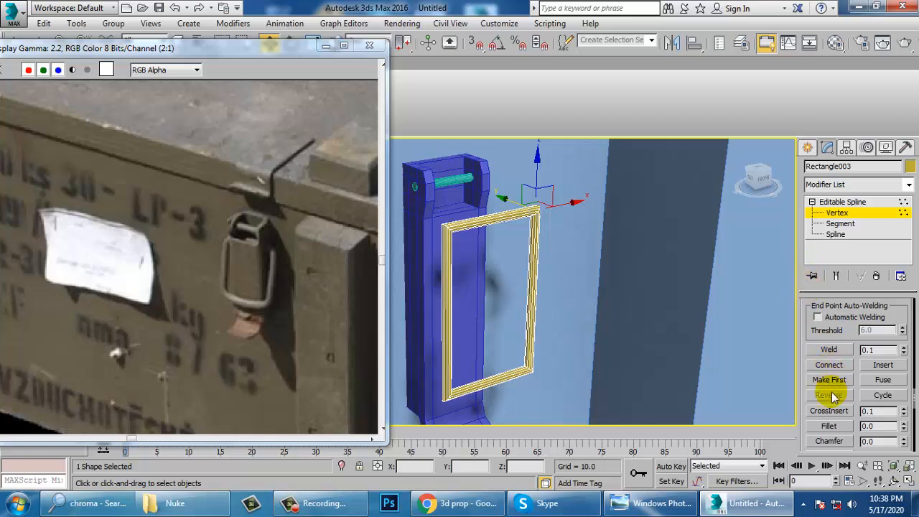
click(538, 209)
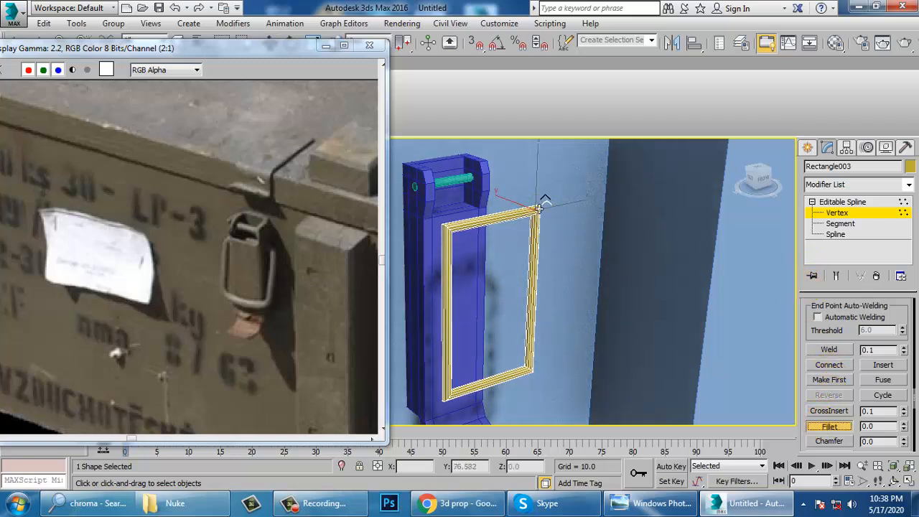
drag(539, 208, 537, 215)
click(834, 204)
Tilt the ring so its lower end swings outward and move it to the latch at about Y -59.34.
key(w)
alt+middle_drag(693, 266, 636, 323)
key(e)
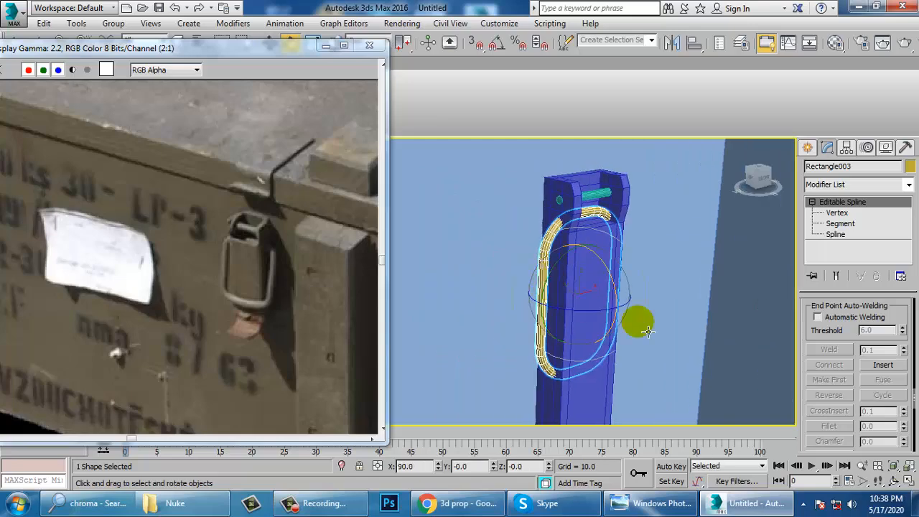
drag(607, 287, 613, 271)
key(w)
alt+middle_drag(585, 265, 579, 294)
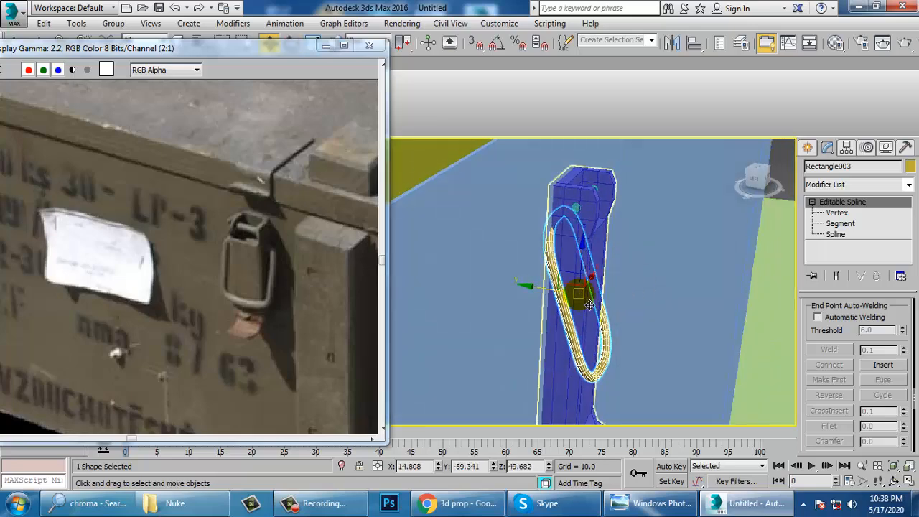
Reposition the ring around the latch body at about X 15.10, Y -60.85.
drag(553, 293, 570, 298)
alt+middle_drag(690, 313, 615, 308)
drag(669, 310, 677, 308)
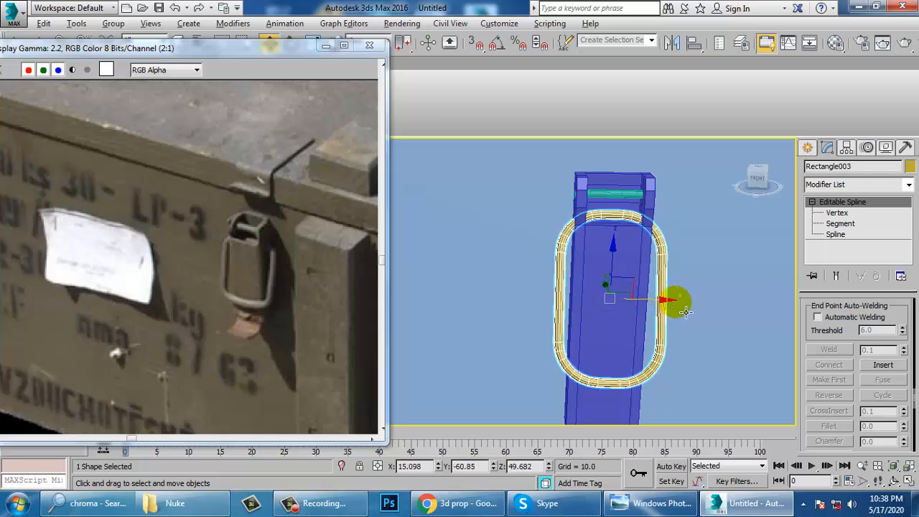
alt+middle_drag(677, 308, 599, 201)
drag(568, 196, 572, 224)
mouse_move(572, 223)
alt+middle_down()
mouse_move(615, 234)
mouse_move(601, 195)
mouse_move(554, 199)
mouse_move(580, 240)
alt+middle_up()
Select the latch, ring and pin together and make one copy along X below the other lid bracket.
ctrl+click(638, 199)
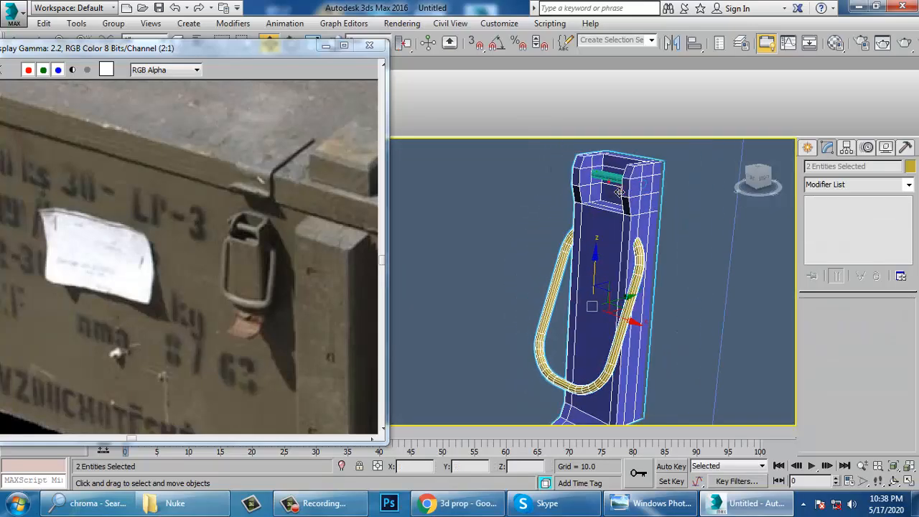
ctrl+click(612, 178)
scroll(639, 230, down, 8)
alt+middle_drag(651, 241, 693, 237)
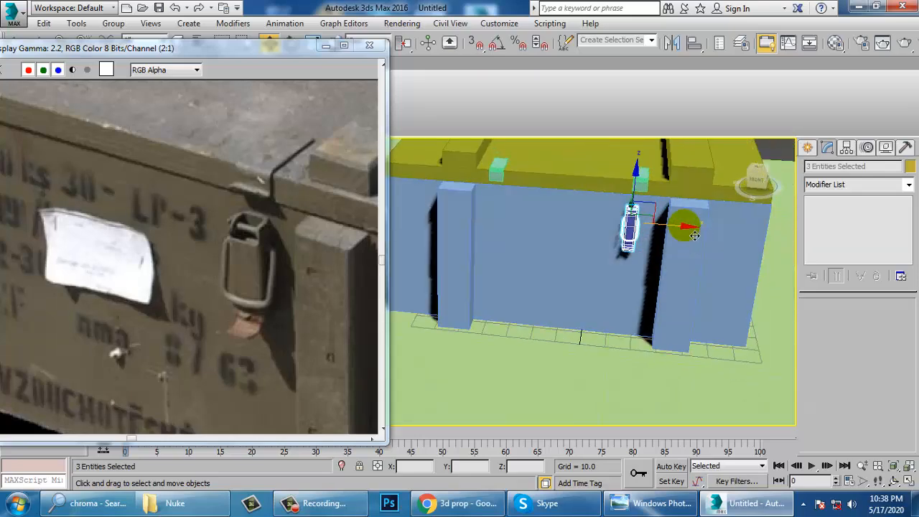
shift+drag(696, 237, 542, 231)
click(463, 308)
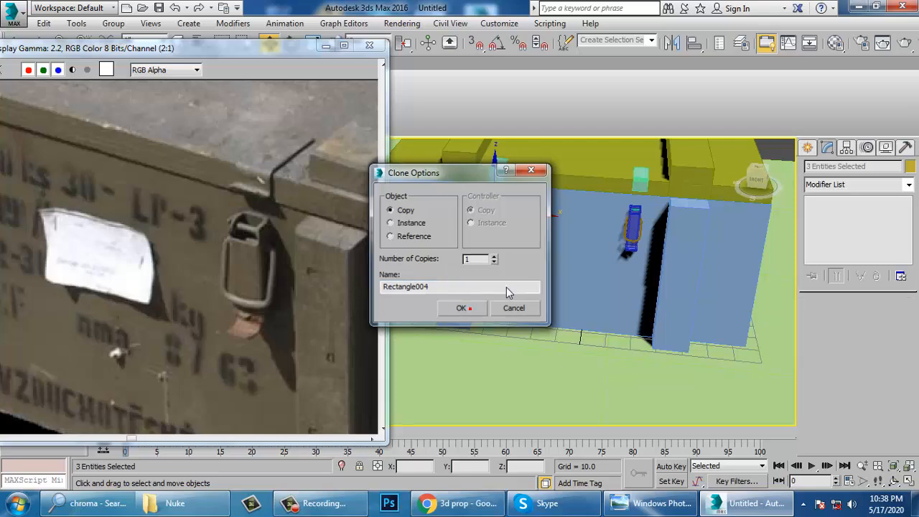
Show the whole crate in the reference photo and select all the crate's objects in the scene.
scroll(610, 330, down, 4)
mouse_move(614, 334)
alt+middle_down()
mouse_move(564, 288)
mouse_move(621, 334)
alt+middle_up()
click(113, 250)
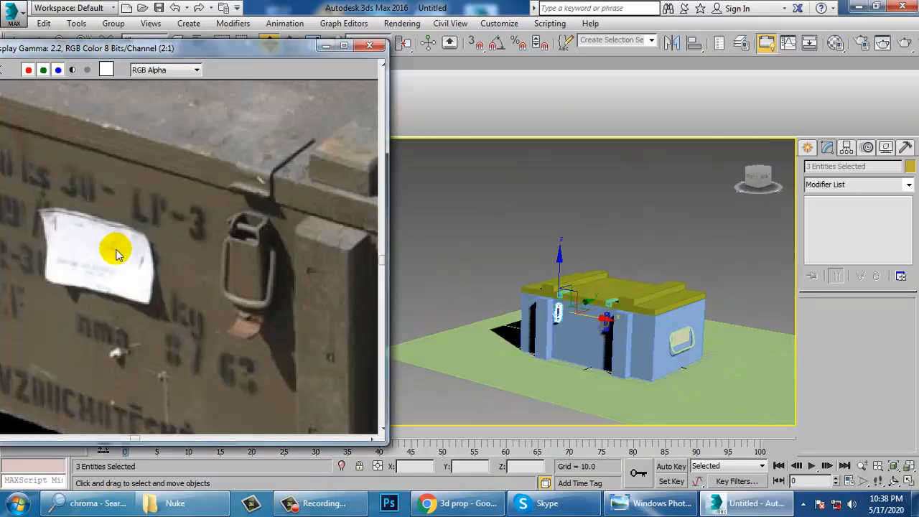
scroll(147, 245, down, 2)
drag(517, 275, 707, 388)
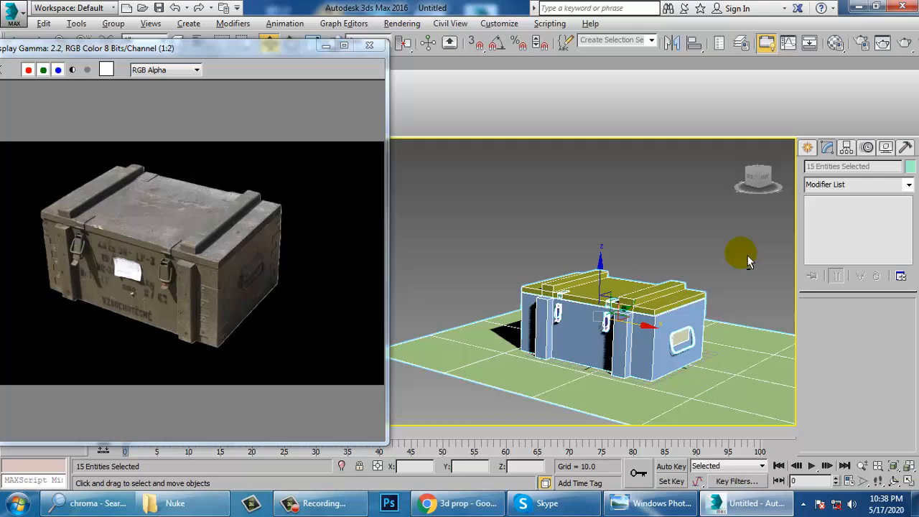
Assign a plain grey object colour to all the selected crate parts.
click(911, 167)
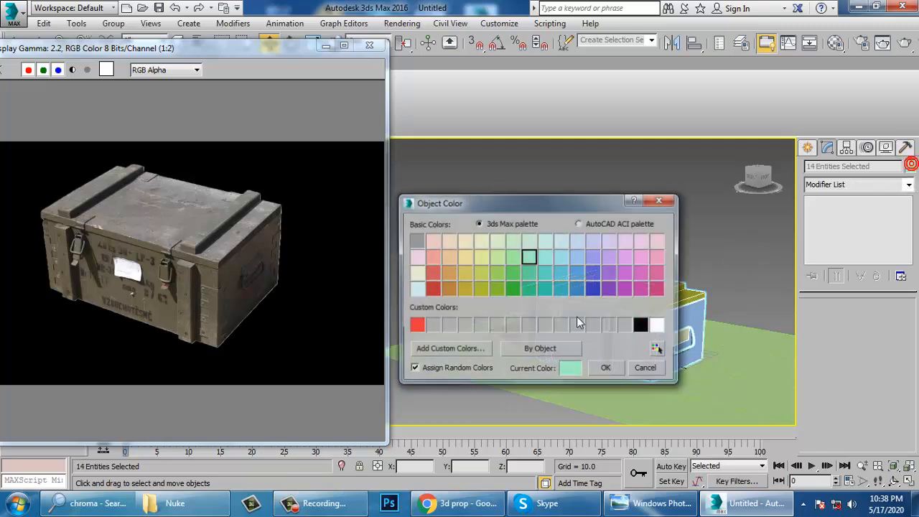
click(608, 369)
scroll(610, 291, up, 6)
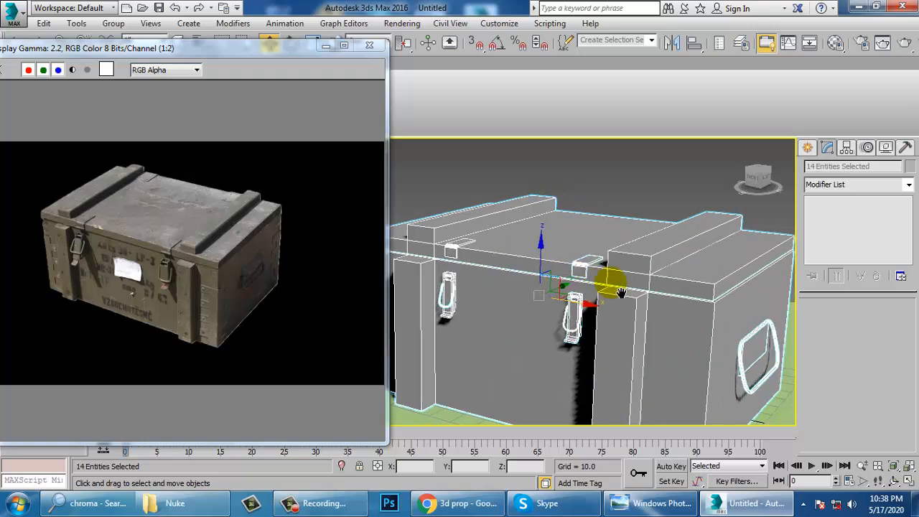
middle_drag(621, 293, 615, 291)
Add an olive custom colour (Red 58, Green 75, Blue 7), assign it to all crate parts and clear the selection.
click(911, 167)
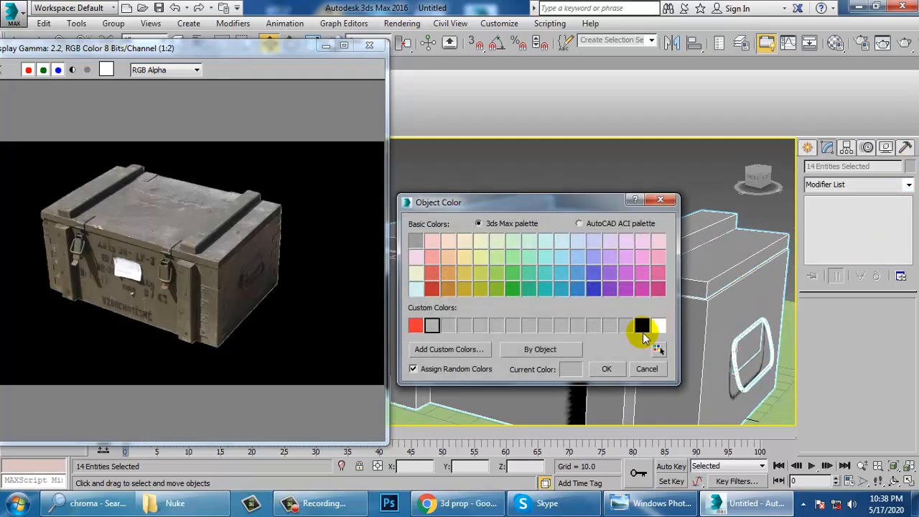
click(444, 350)
drag(443, 142, 441, 145)
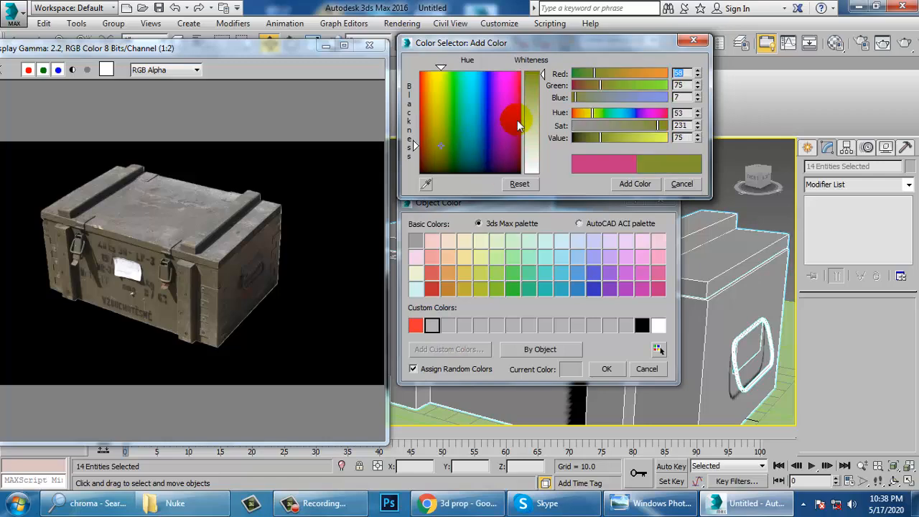
click(596, 369)
click(685, 178)
Examine the coloured crate's lid, latches and end handle from several angles against the reference photo.
alt+middle_drag(632, 230, 671, 293)
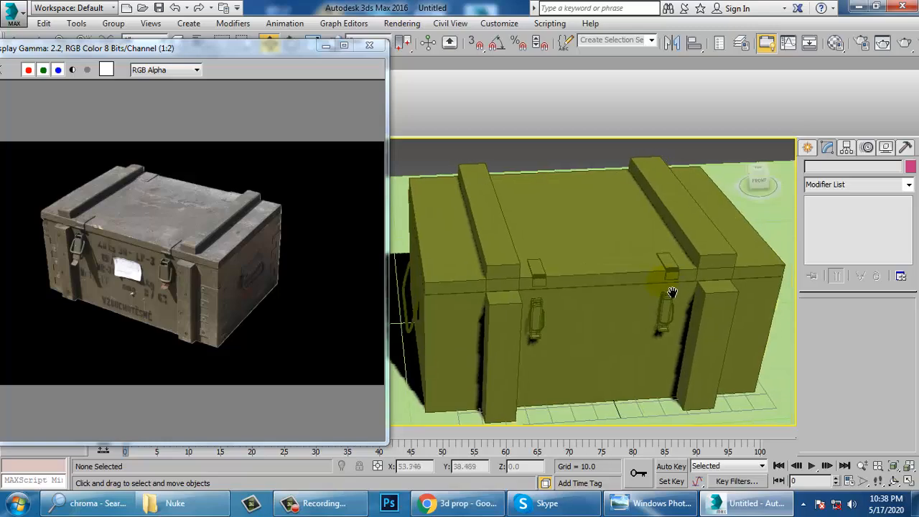
middle_drag(609, 304, 634, 297)
scroll(635, 298, up, 5)
scroll(659, 324, down, 6)
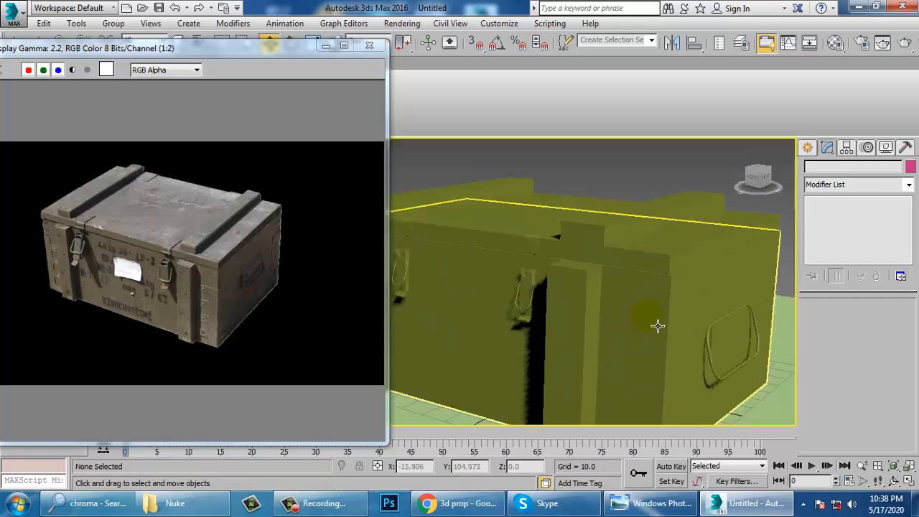
scroll(652, 328, up, 6)
scroll(622, 328, down, 6)
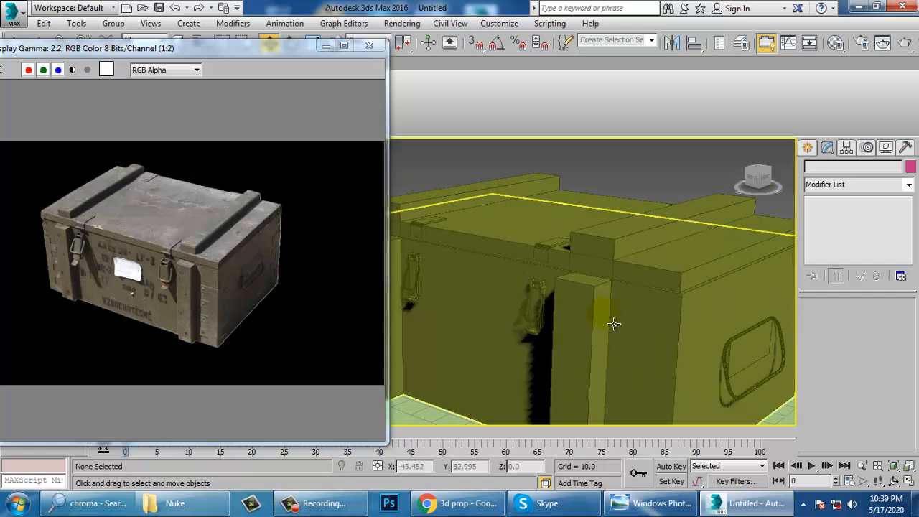
click(22, 16)
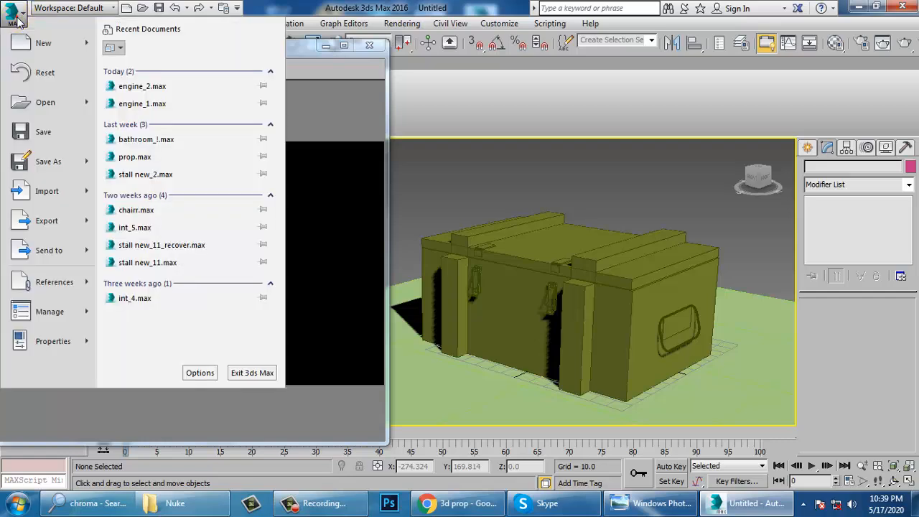
click(619, 181)
middle_drag(670, 311, 643, 305)
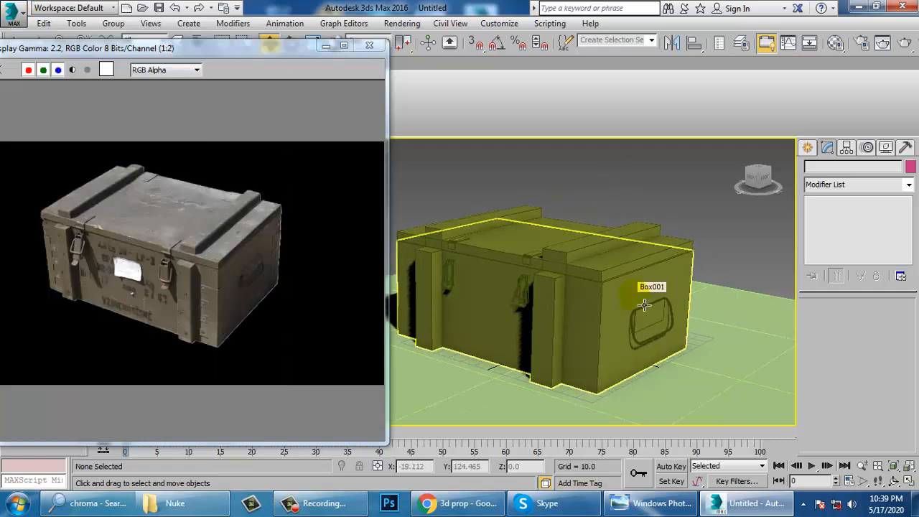
click(314, 506)
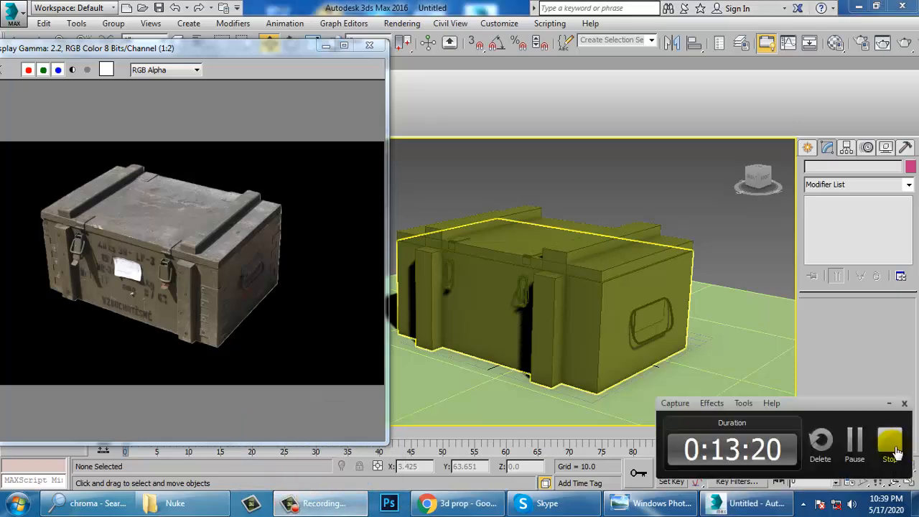